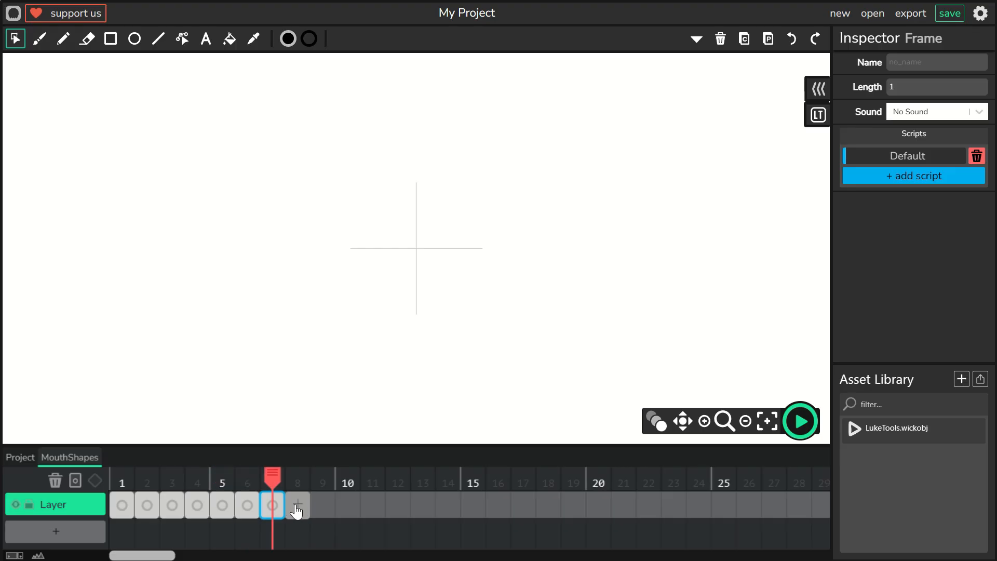
Add blank frames up to frame 10 in the MouthShapes timeline and name frame 1 "A"
left_click(322, 510)
left_click(347, 510)
left_click(130, 516)
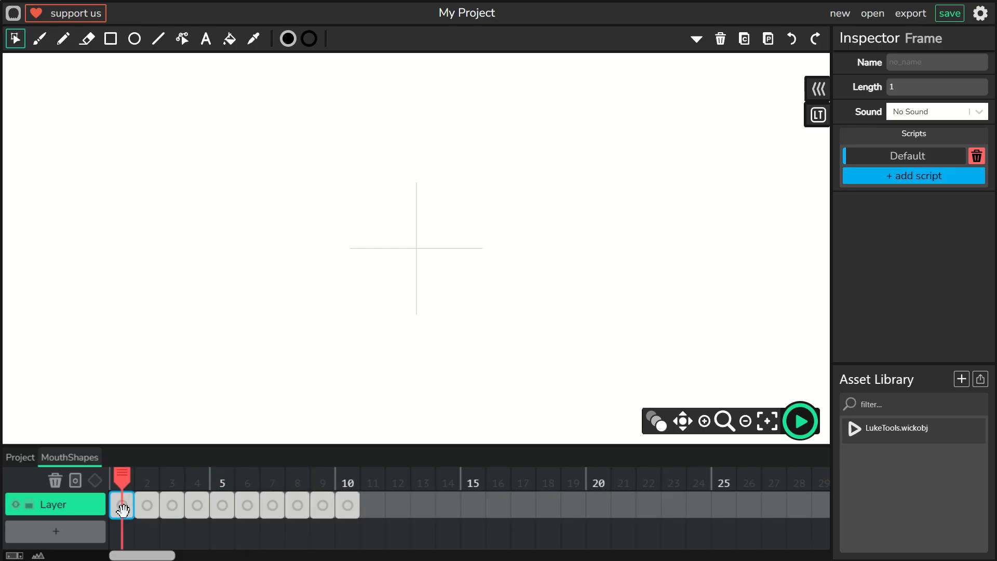
left_click(909, 62)
type("A")
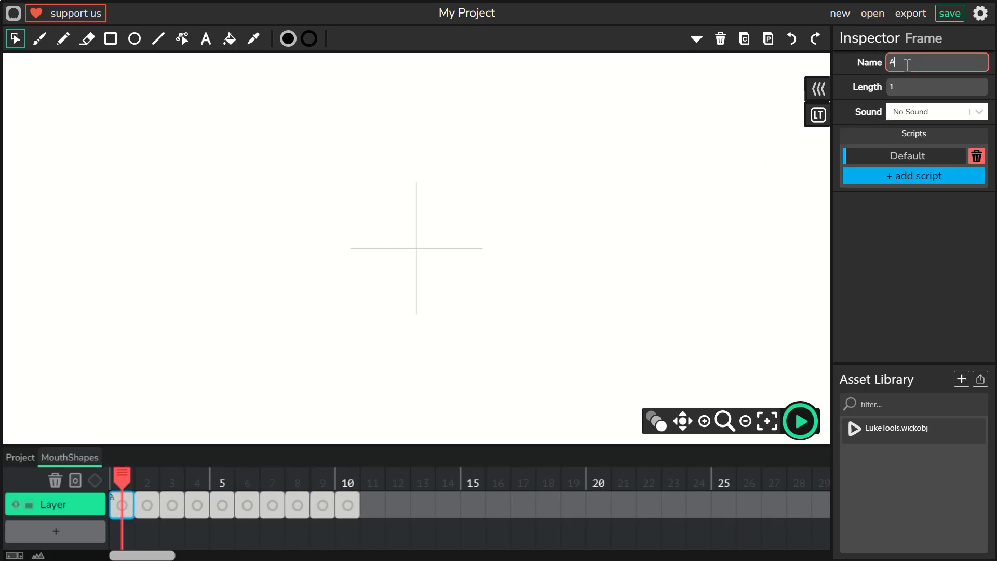
Name frames 2, 3 and 4 "B", "C" and "D"
left_click(140, 504)
type("B")
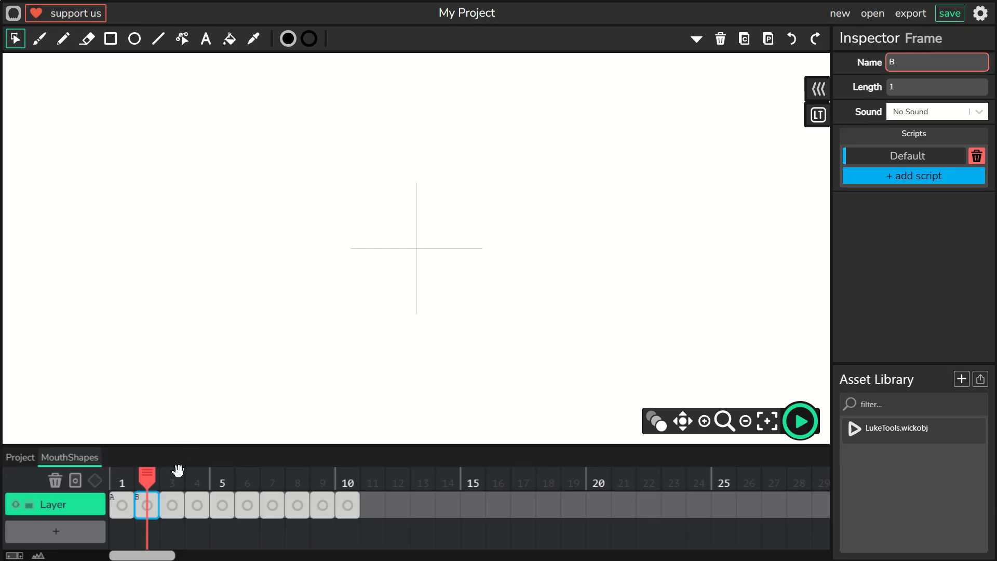
left_click(172, 505)
left_click(933, 61)
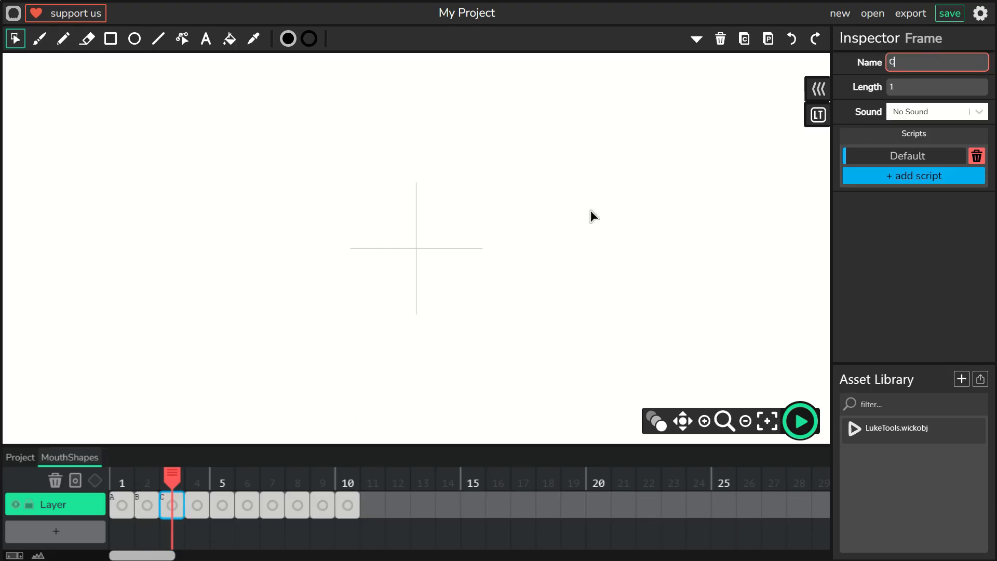
left_click(196, 505)
left_click(917, 62)
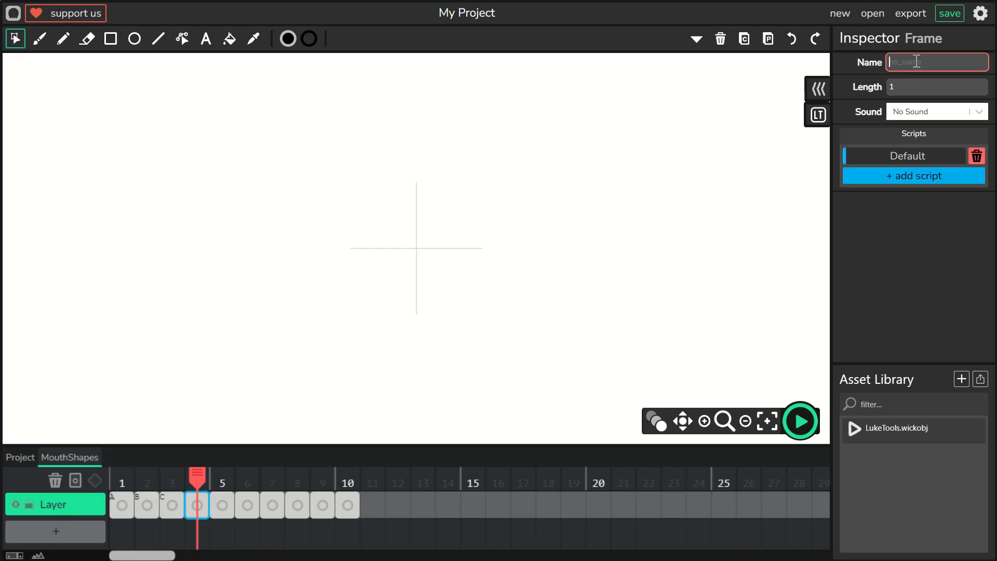
type("D")
Name frames 5 through 8 "E", "F", "G" and "H" in order
left_click(222, 504)
left_click(933, 61)
type("E")
left_click(247, 505)
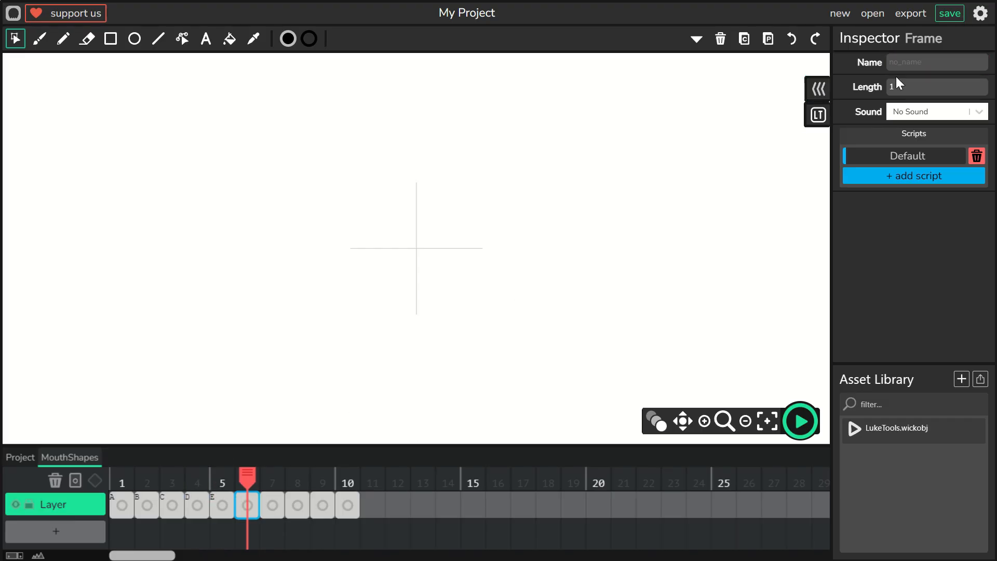
left_click(901, 60)
type("F")
left_click(272, 504)
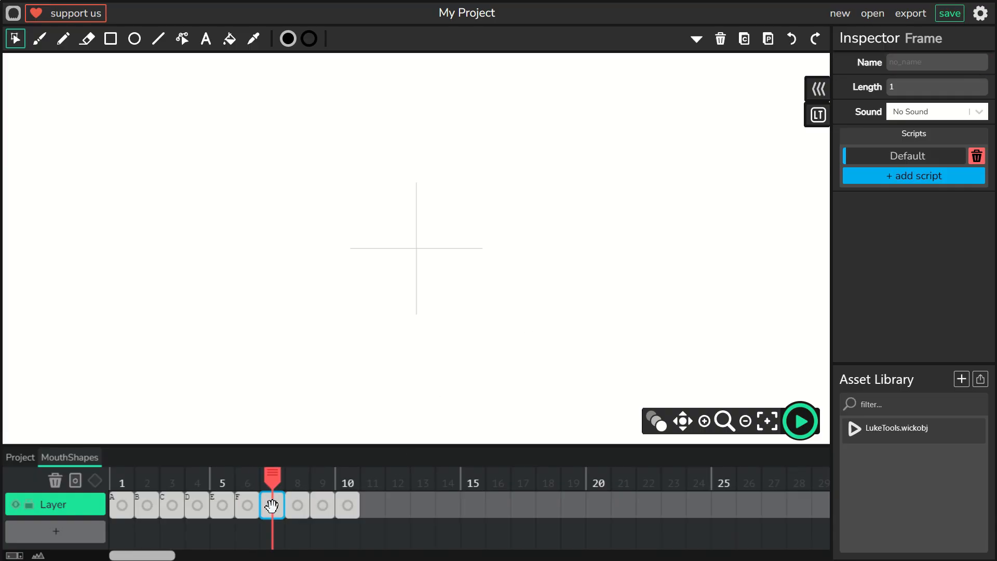
left_click(914, 63)
left_click(297, 504)
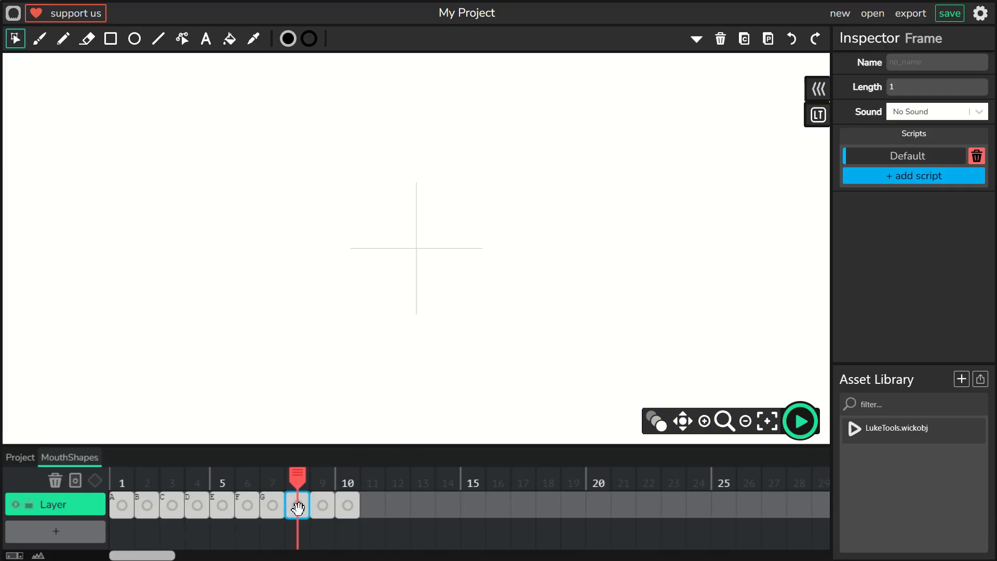
left_click(913, 65)
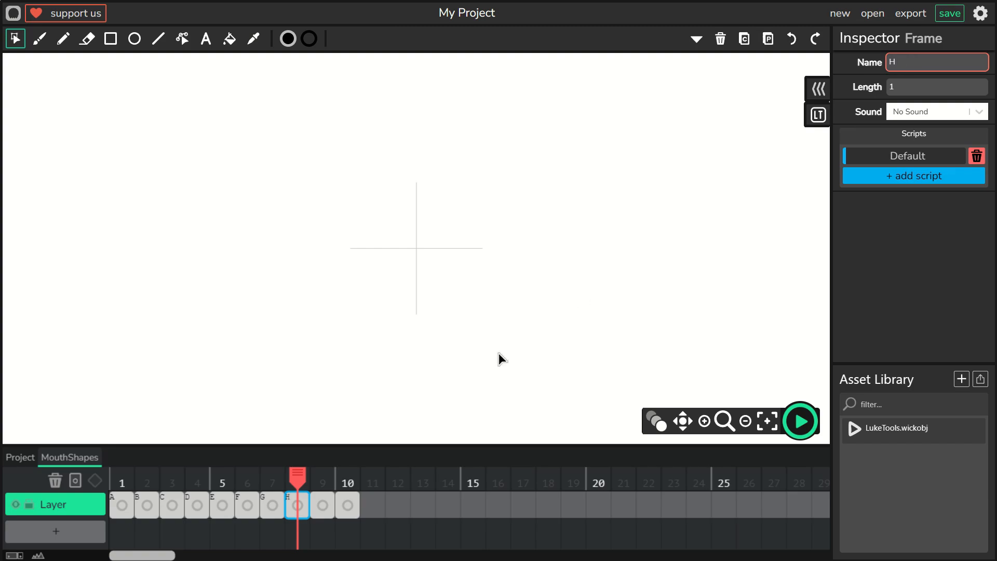
Name frame 9 "I" and frame 10 "Rest"
left_click(322, 504)
left_click(917, 62)
type("I")
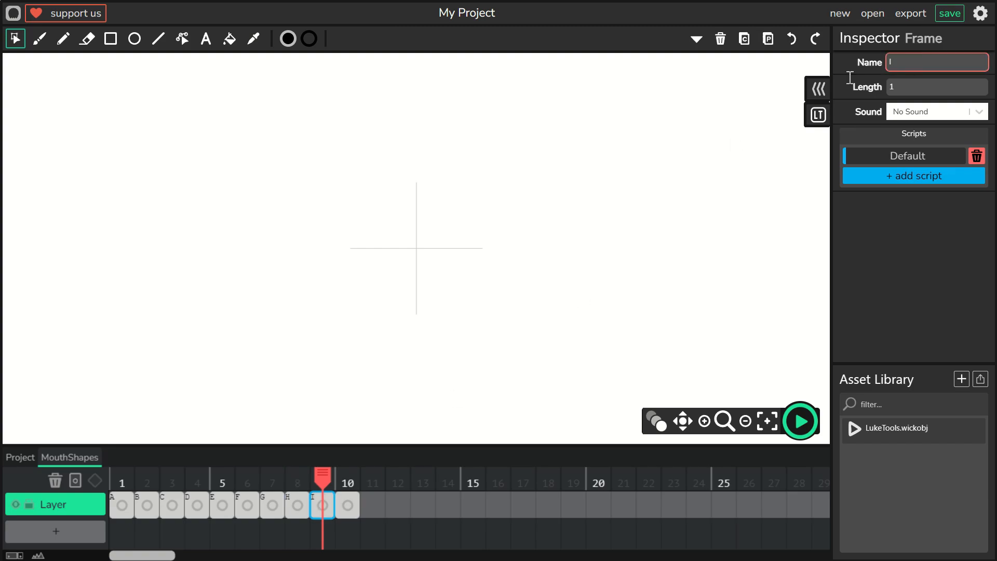
left_click(347, 506)
left_click(965, 66)
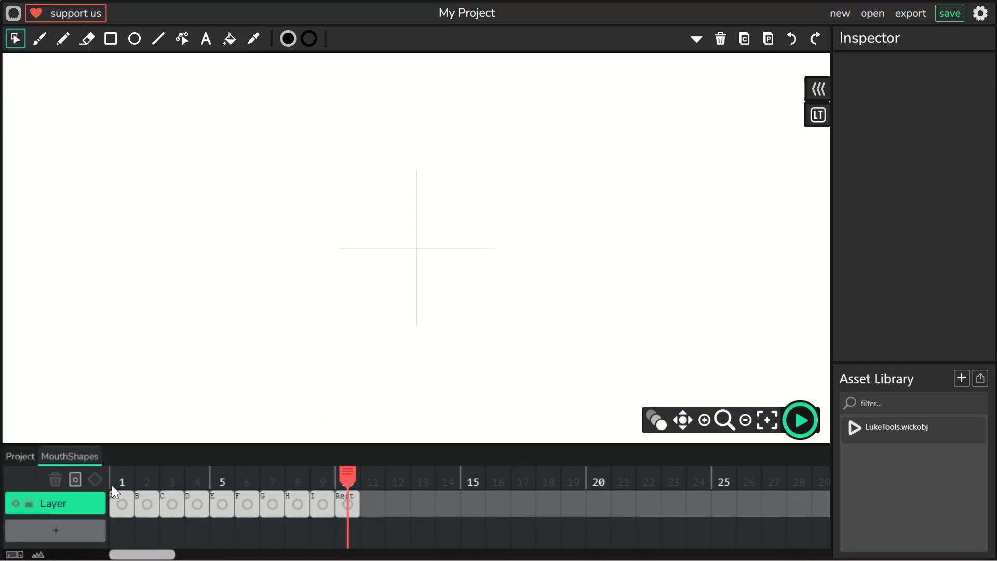
On frame A, draw a nearly horizontal line about 266 wide and a short upright line about 30 high just past its right end
left_click(119, 481)
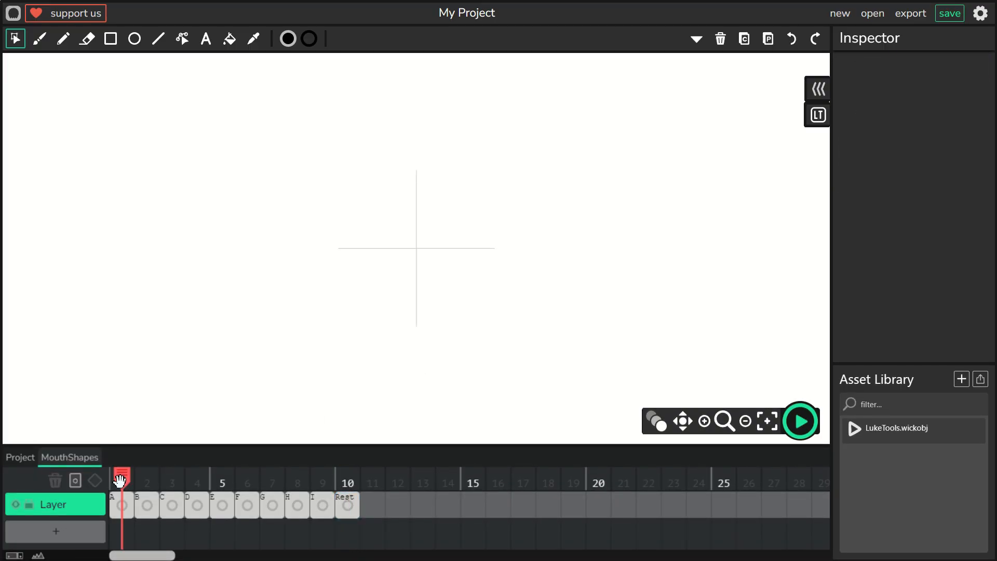
left_click(158, 40)
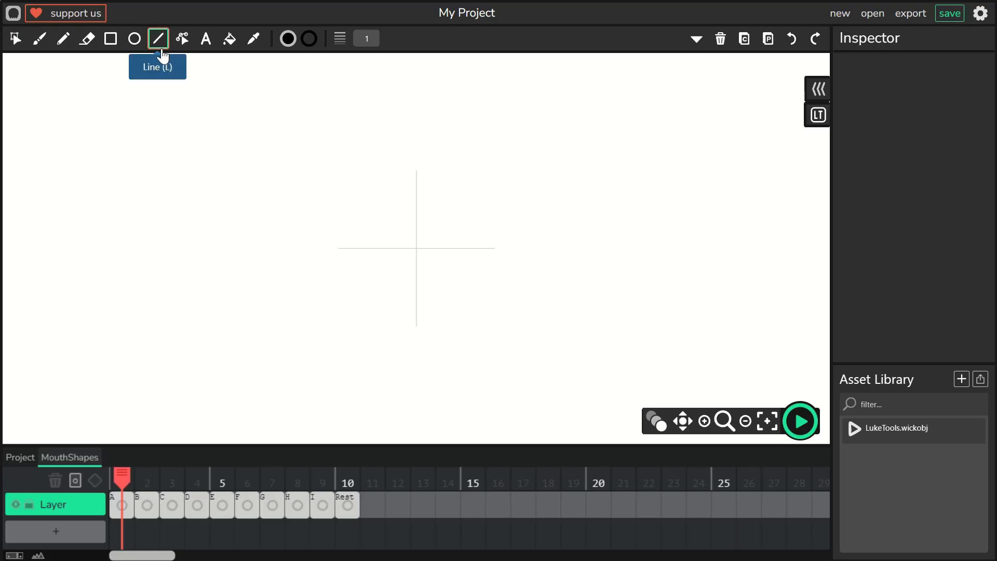
left_click_drag(287, 239, 496, 242)
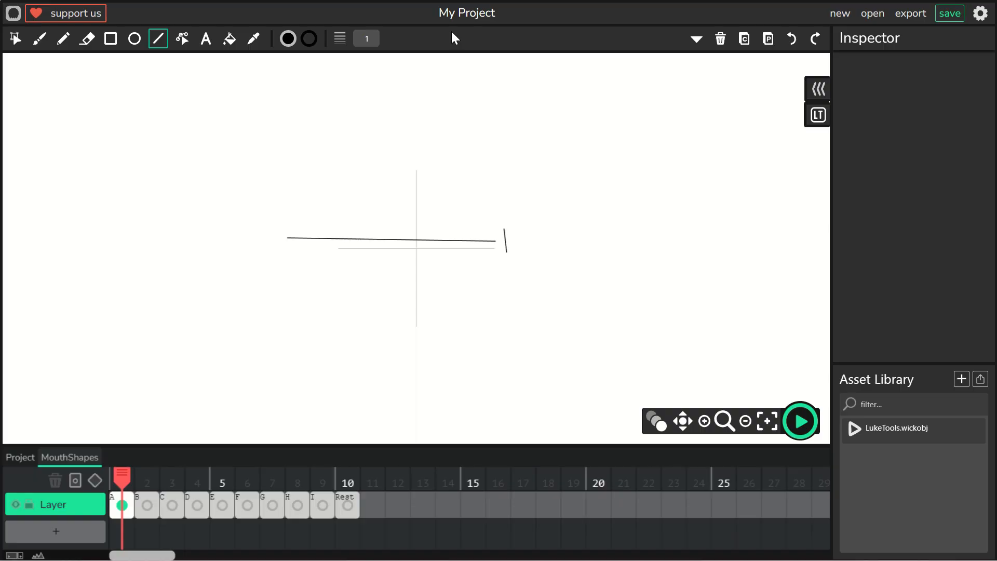
Set the stroke weight of both the long mouth line and the short upright line to 5
key("v")
left_click(418, 240)
left_click(973, 205)
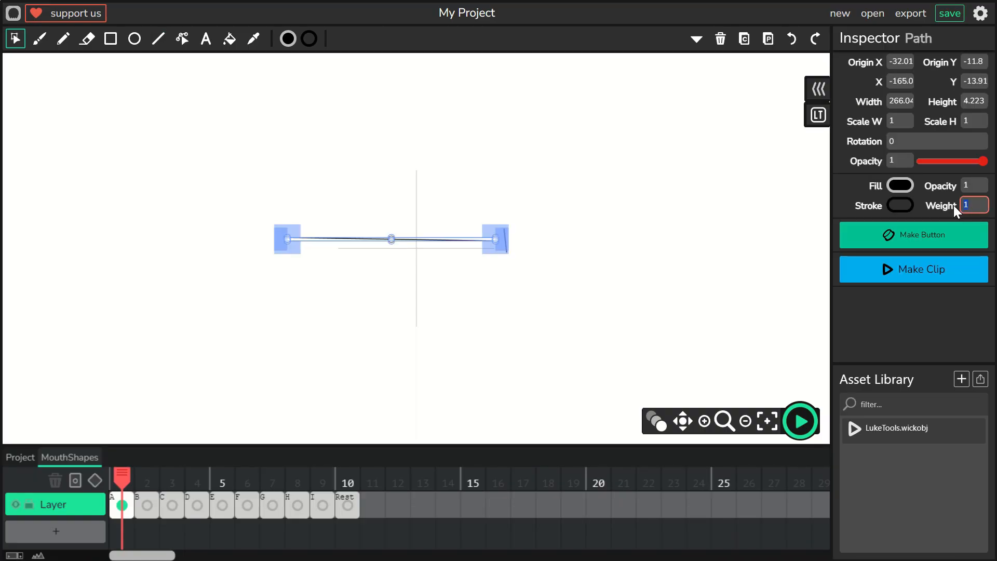
type("4")
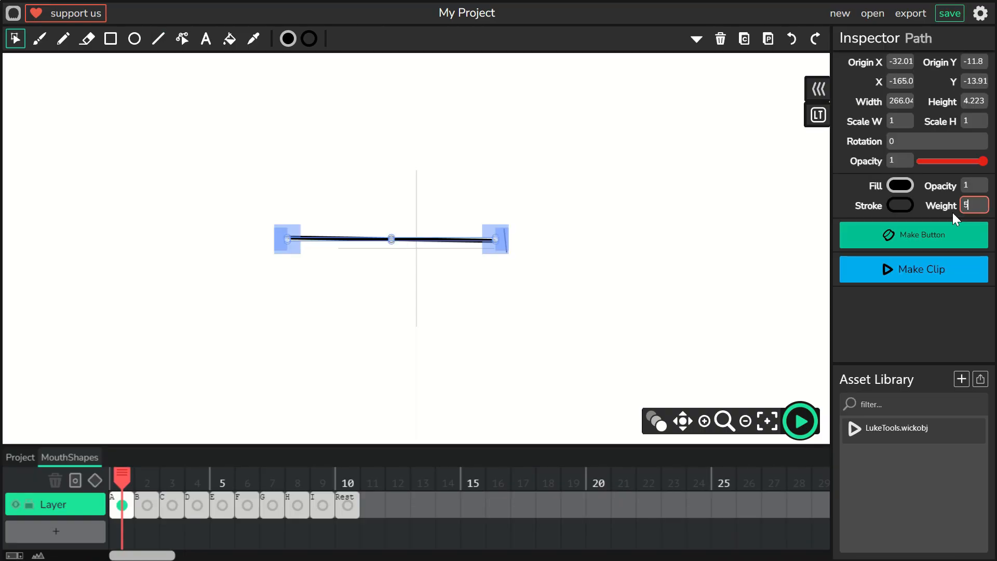
left_click(544, 285)
left_click(506, 244)
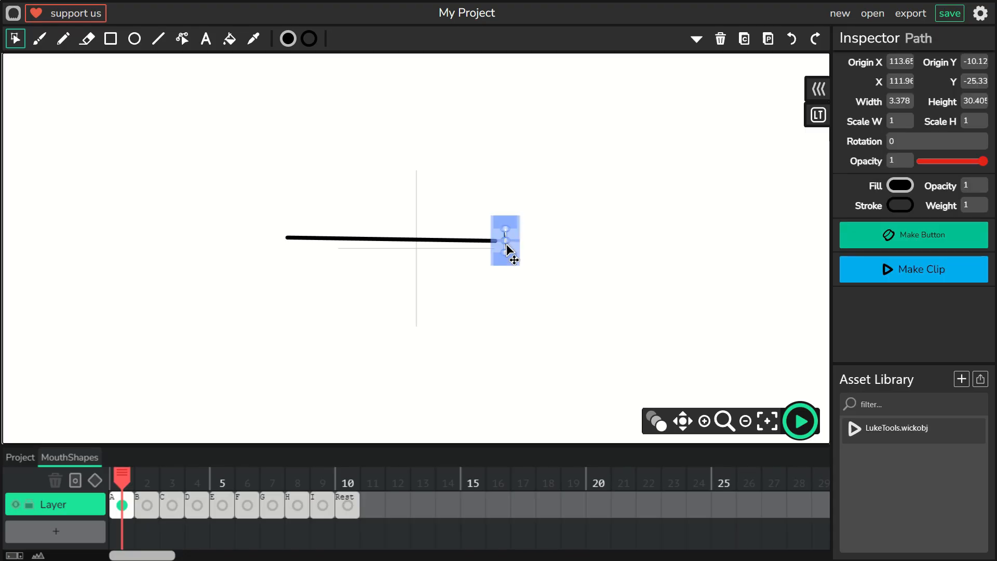
left_click(975, 204)
type("4")
left_click(727, 259)
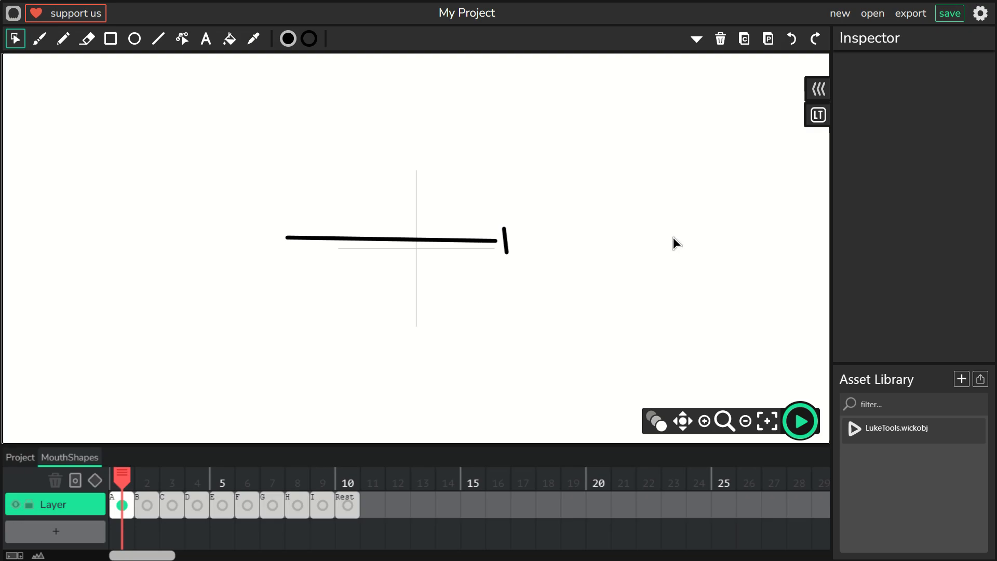
Bend the long line down into a smile, pull its left end inward, and curve the short line into a mouth corner
left_click(182, 38)
left_click_drag(397, 239, 393, 270)
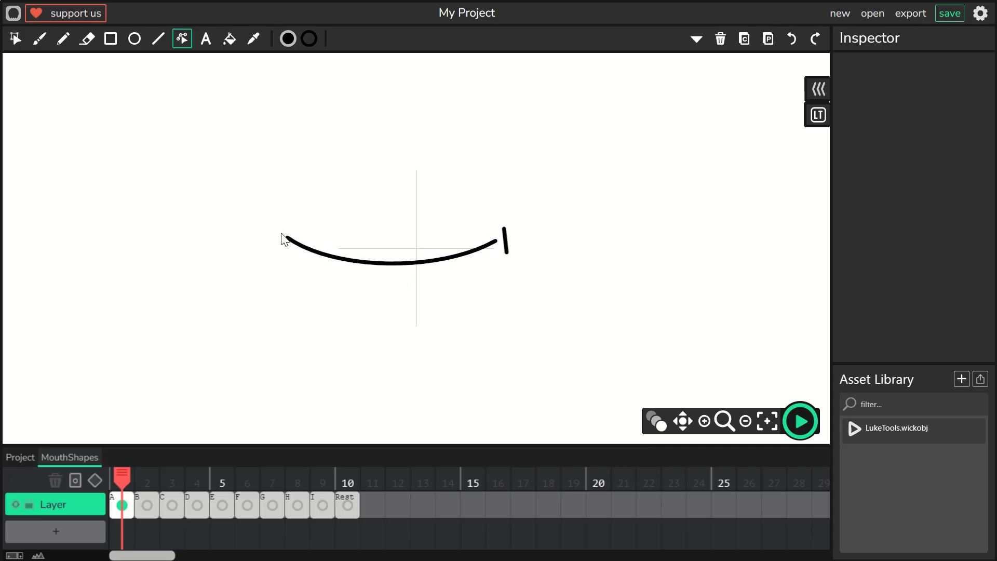
left_click_drag(289, 240, 336, 242)
mouse_move(505, 231)
left_mouse_down()
mouse_move(491, 229)
mouse_move(493, 248)
left_mouse_up()
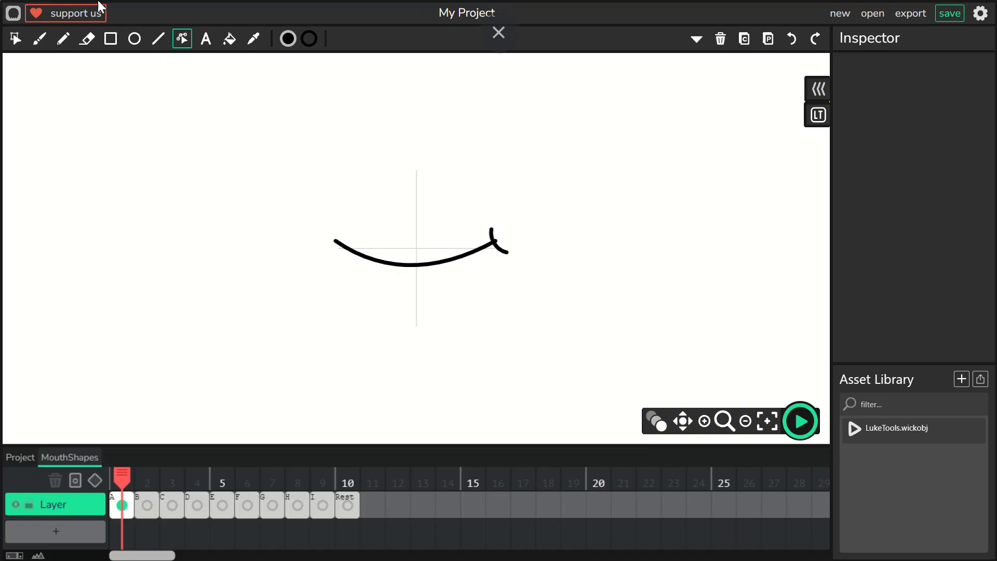
Move the short corner curve slightly upward so it sits centred on the smile's right end
left_click(15, 38)
left_click(488, 239)
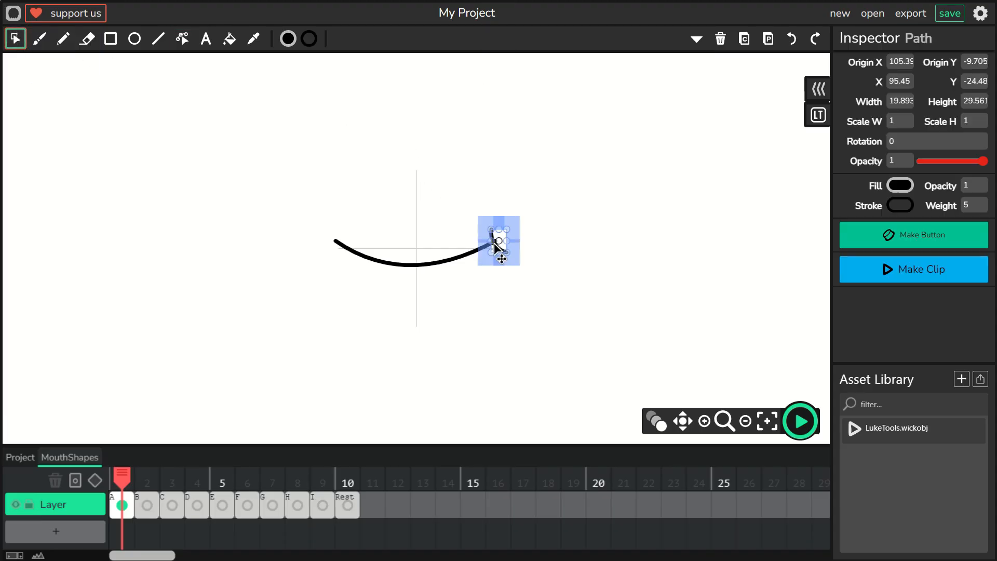
left_click(529, 247)
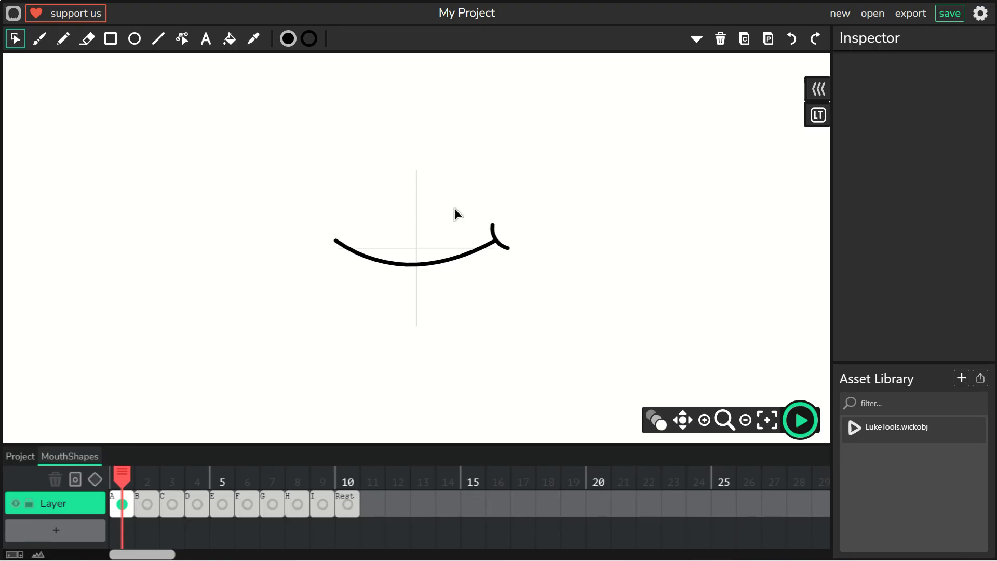
Copy the smile together with its corner curve from frame A and paste it into the Rest frame
left_click_drag(311, 172, 547, 315)
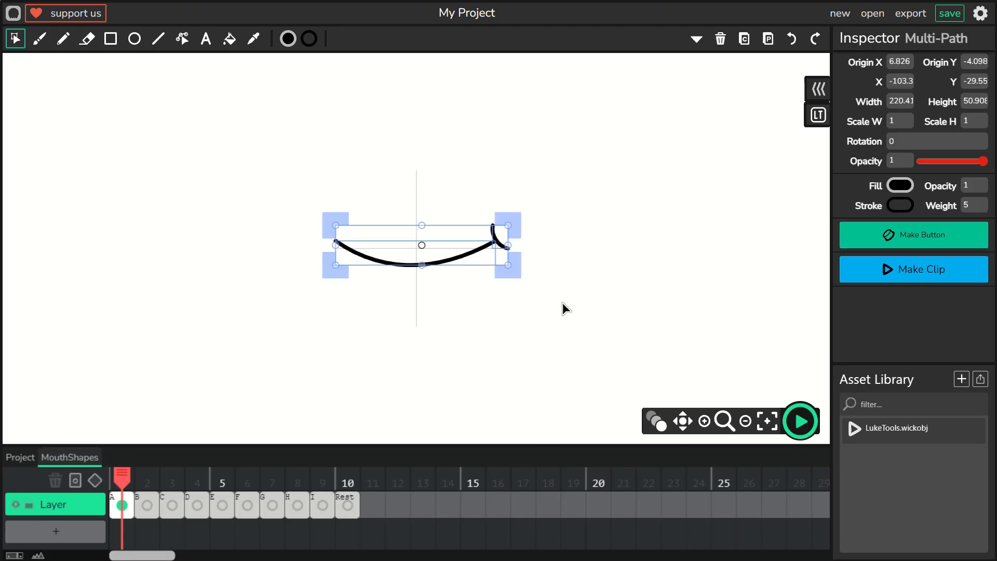
left_click(745, 40)
left_click(348, 505)
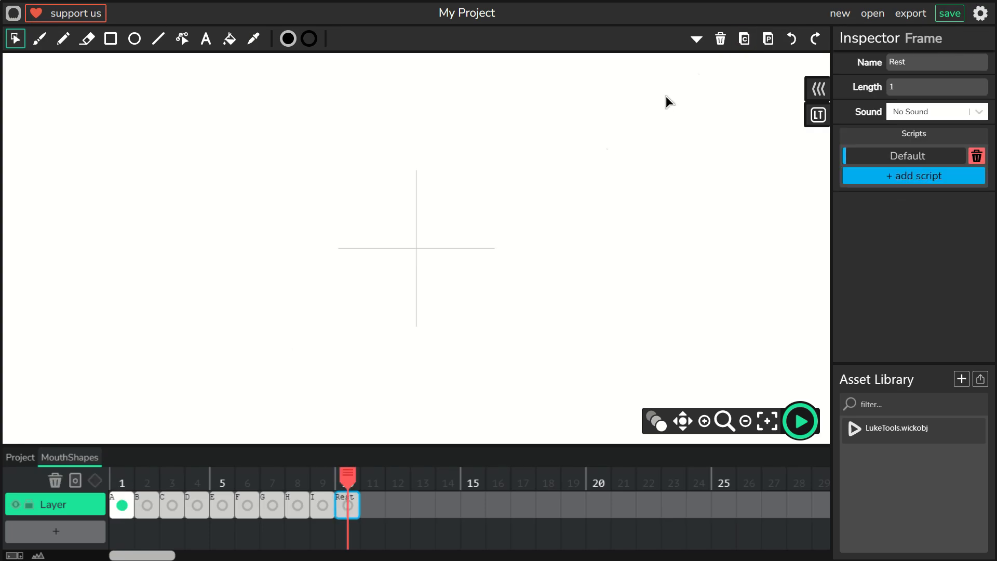
left_click(769, 40)
Paste the copied mouth into frames B, C, D and E
left_click(147, 505)
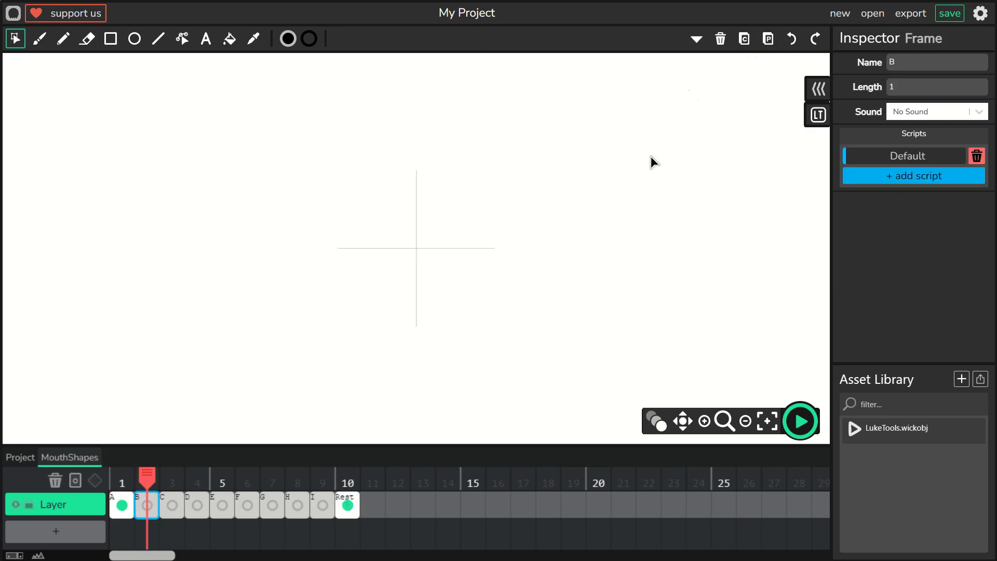
left_click(769, 40)
left_click(172, 504)
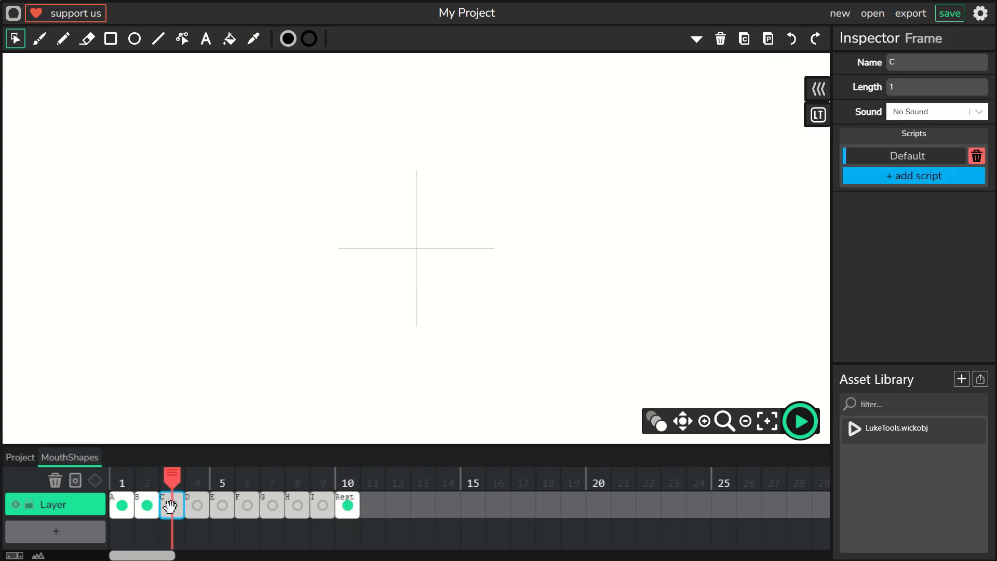
left_click(769, 40)
left_click(196, 504)
left_click(769, 40)
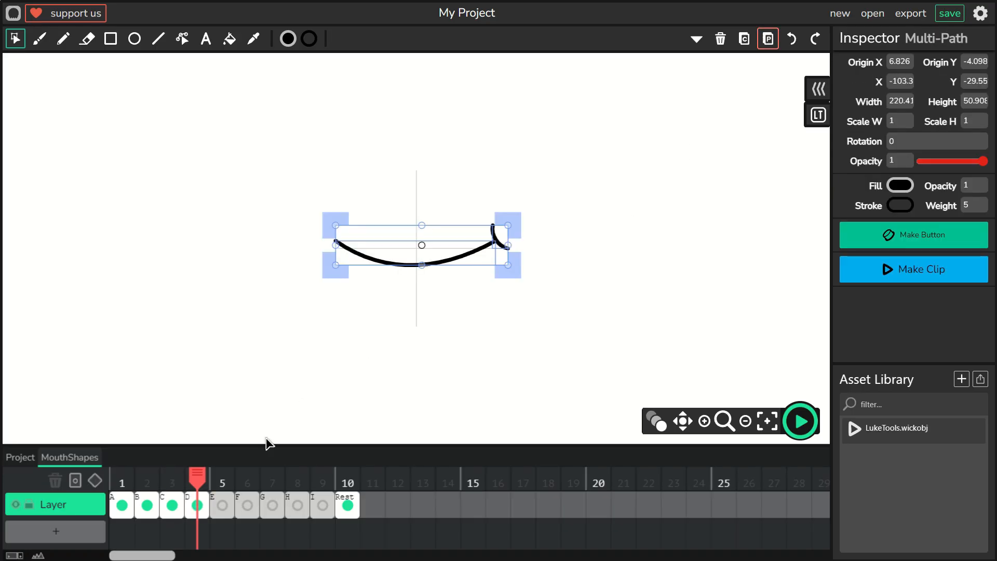
left_click(222, 504)
left_click(769, 39)
Paste the copied mouth into frames F, G, H and I
left_click(247, 505)
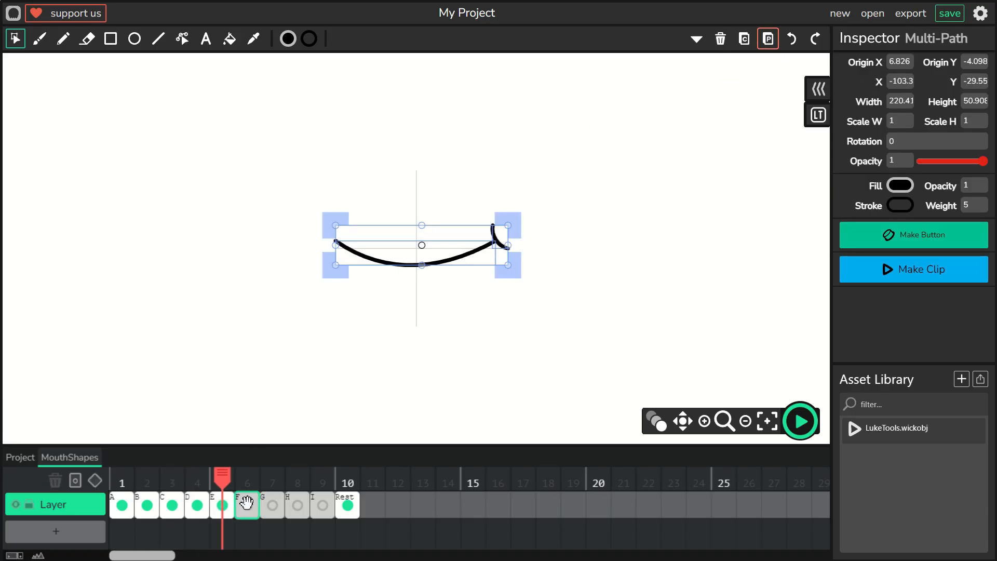
left_click(769, 40)
left_click(272, 505)
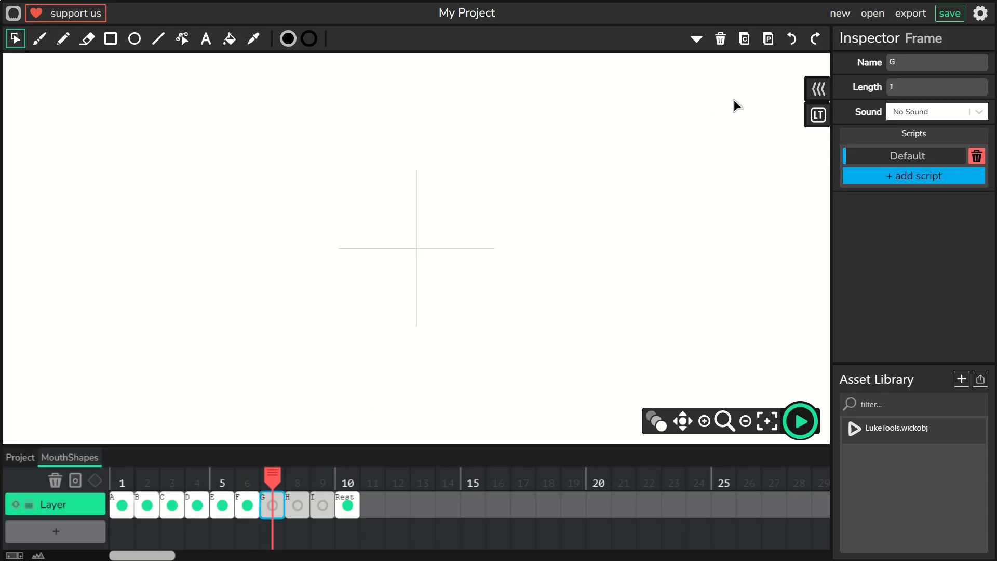
left_click(769, 40)
left_click(297, 505)
left_click(769, 40)
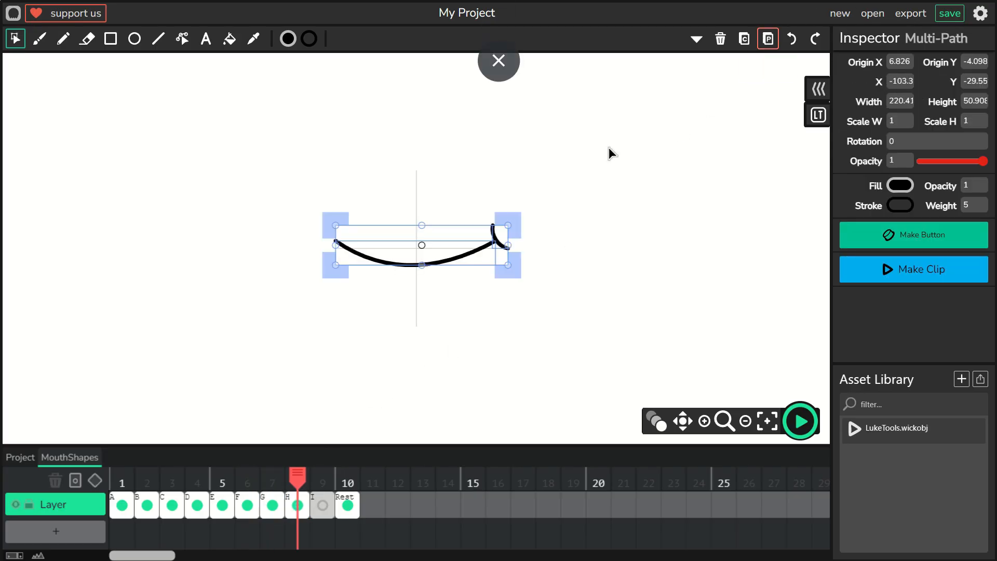
left_click(326, 505)
left_click(768, 40)
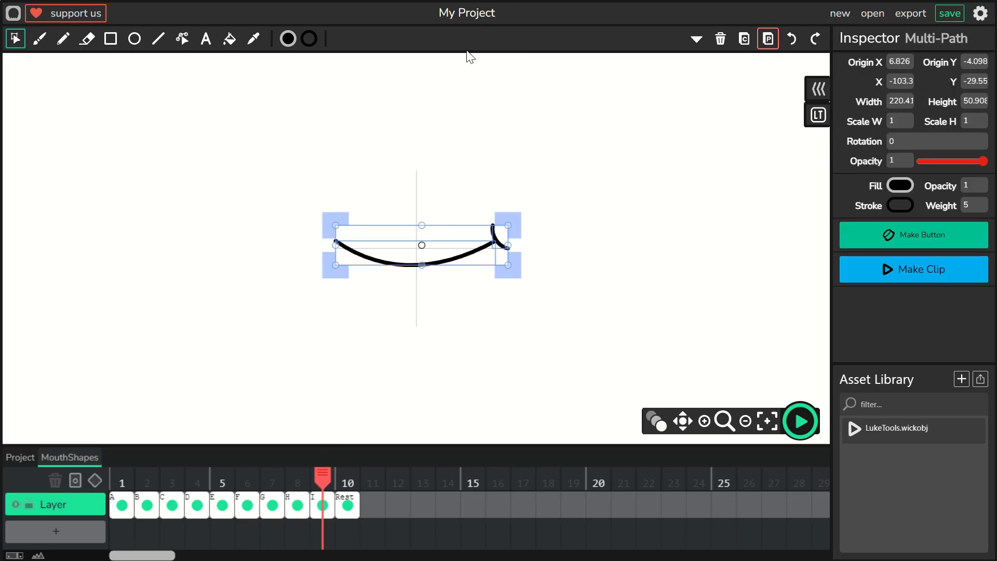
On frame B, draw three straight lines forming an open box below the smile, its left side about 28 high
left_click(145, 502)
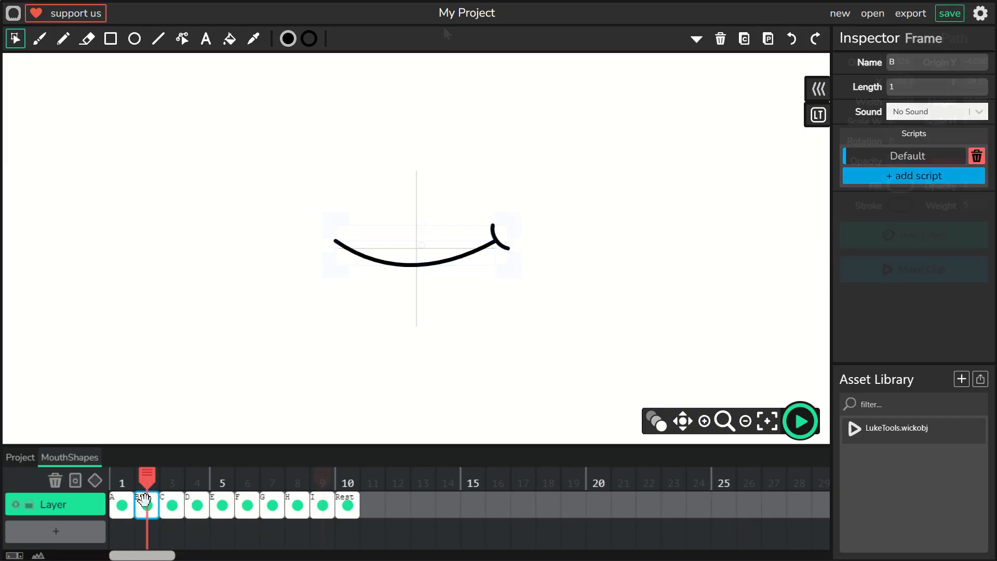
left_click(156, 40)
left_click_drag(357, 253, 480, 278)
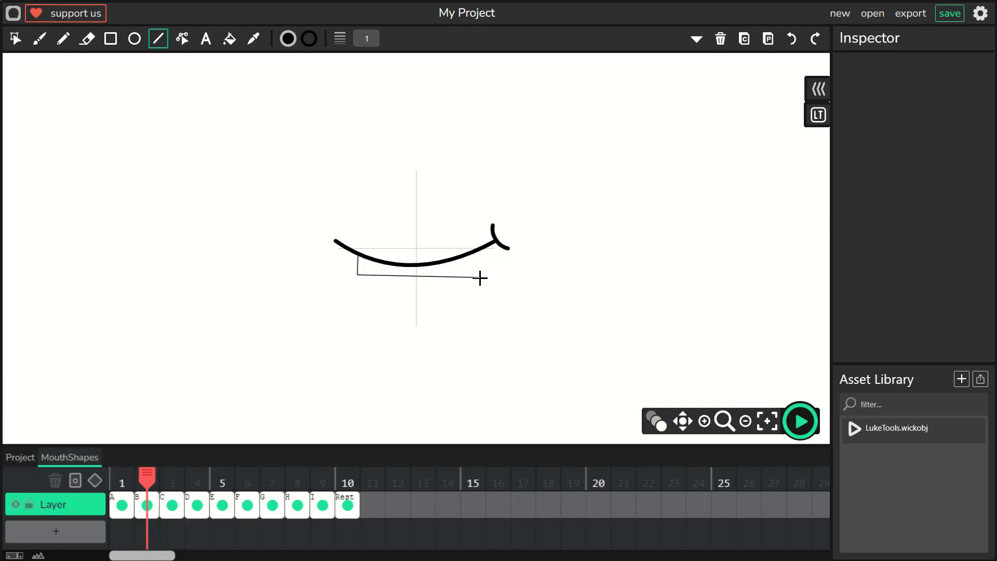
Set the stroke weight of the three box lines below the smile on frame B to 5
left_click(14, 37)
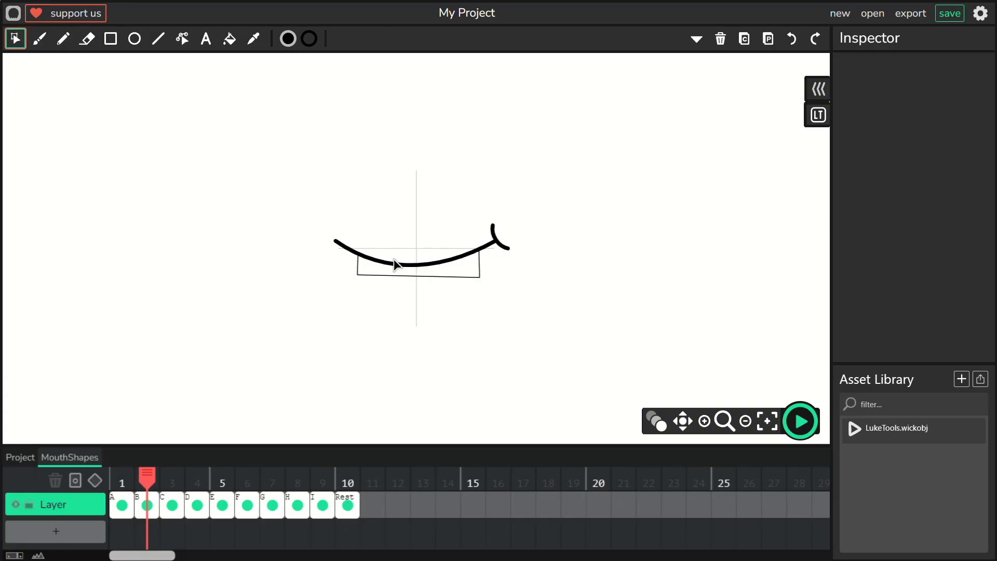
left_click(358, 273)
left_click(974, 205)
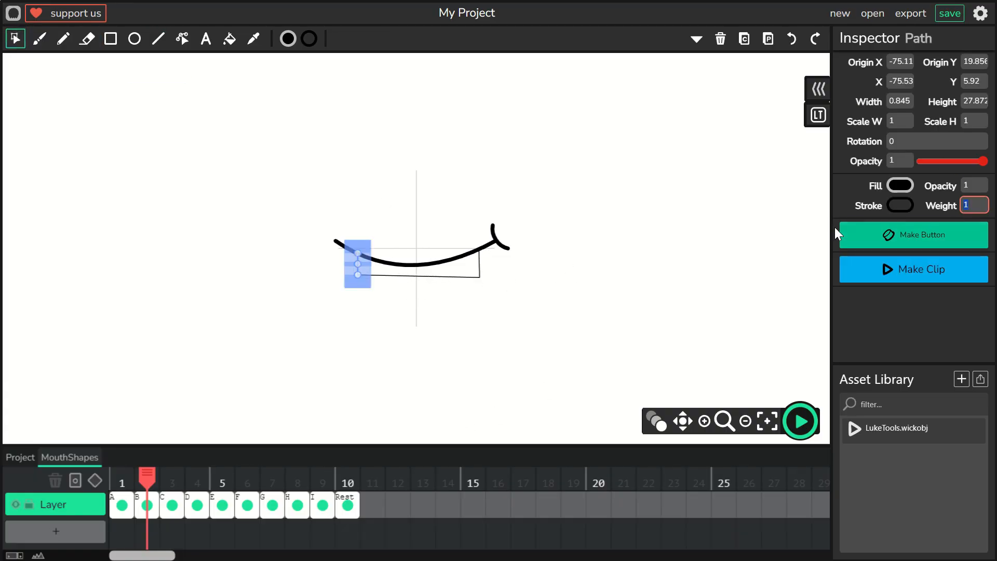
left_click(436, 277)
type("5")
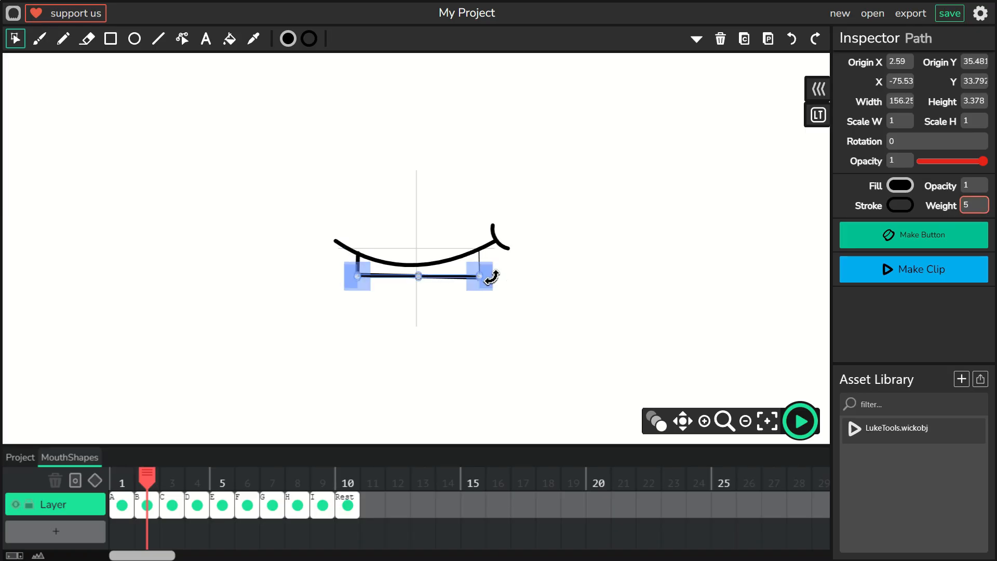
left_click(477, 263)
left_click(678, 250)
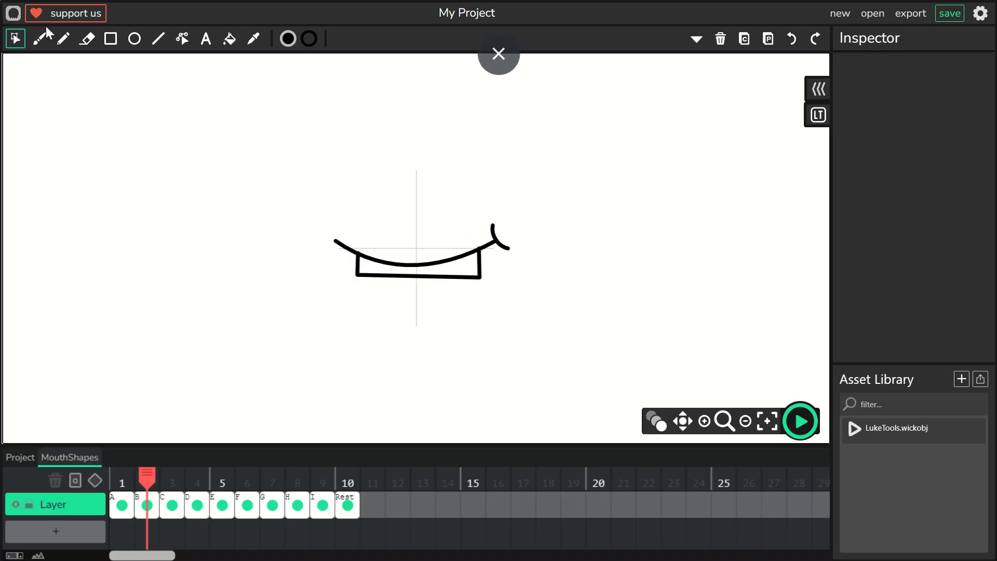
Reshape the box on frame B into a teeth outline with slanted sides and a lower edge curved parallel to the smile
left_click(183, 39)
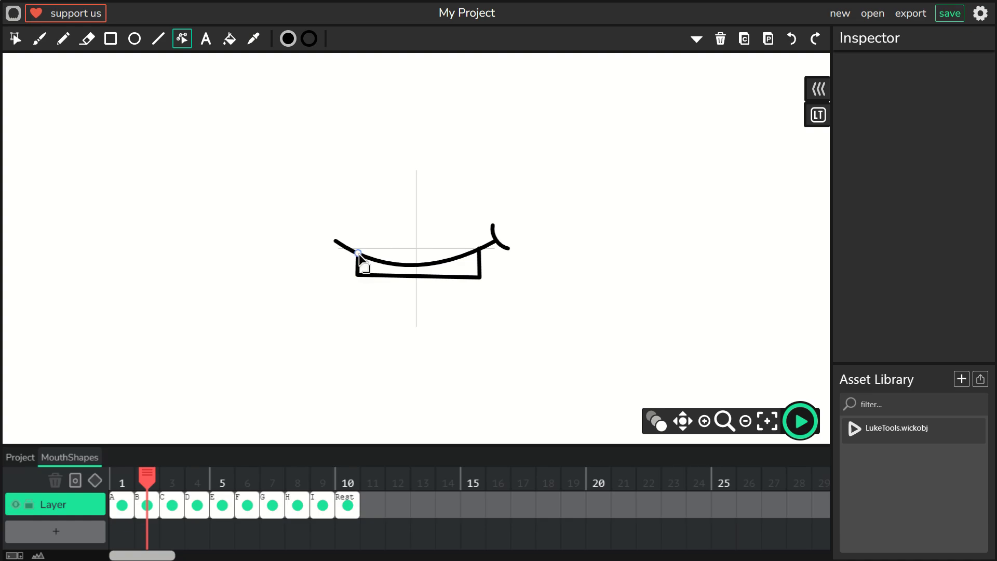
left_click_drag(357, 271, 407, 288)
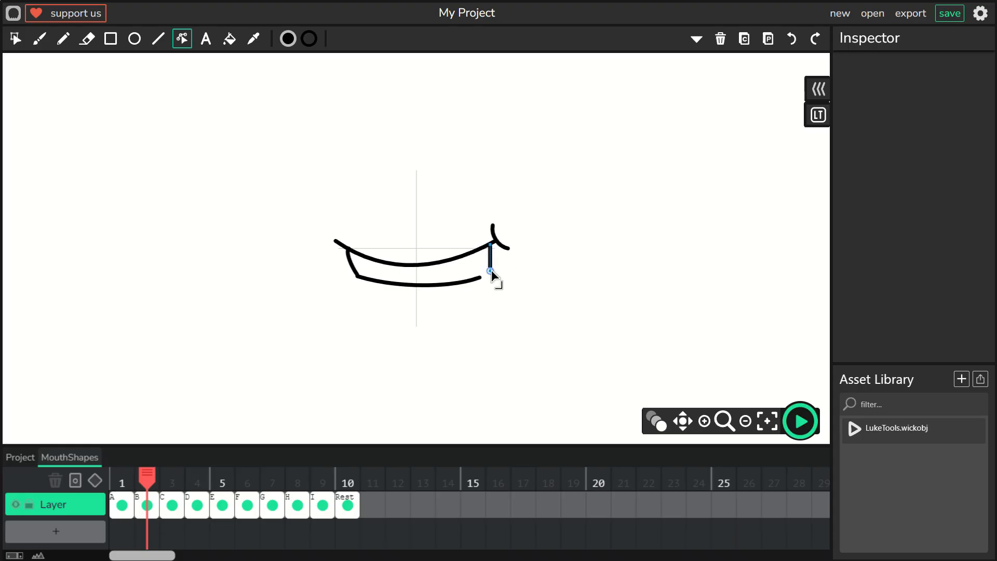
mouse_move(480, 279)
left_mouse_down()
mouse_move(487, 270)
mouse_move(453, 284)
left_mouse_up()
right_click(453, 284)
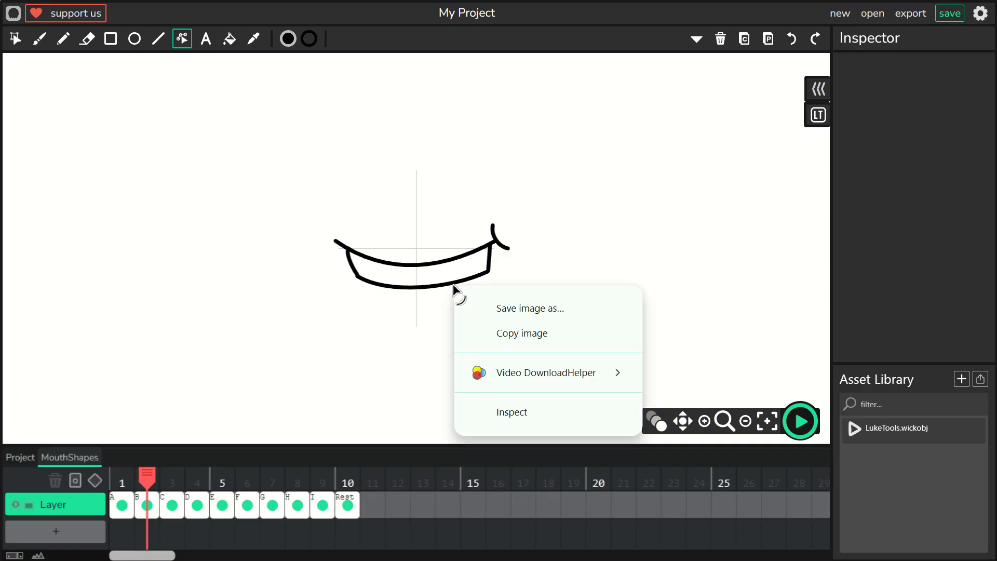
left_click(350, 258)
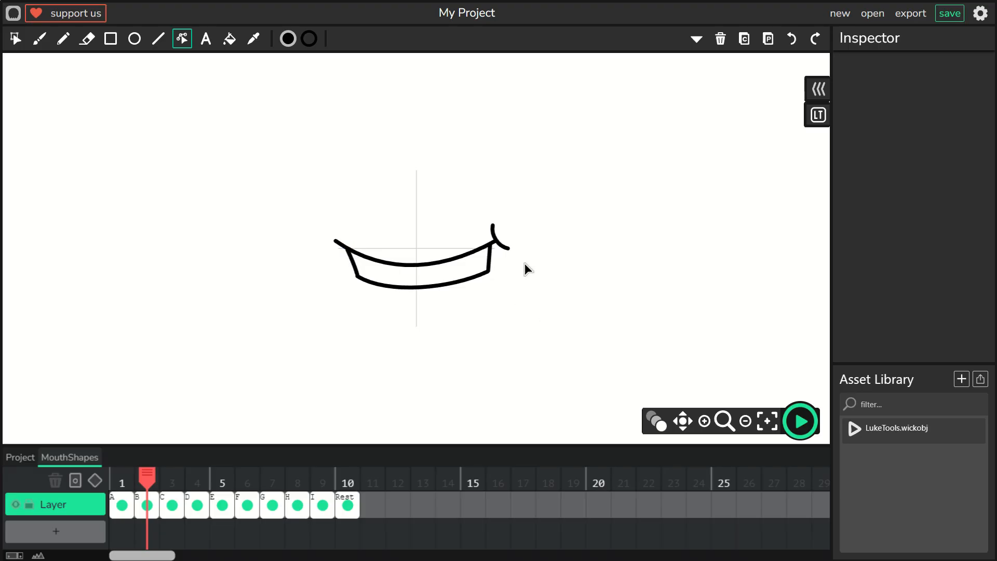
Set the fill color to white and fill the teeth area on frame B
left_click(234, 42)
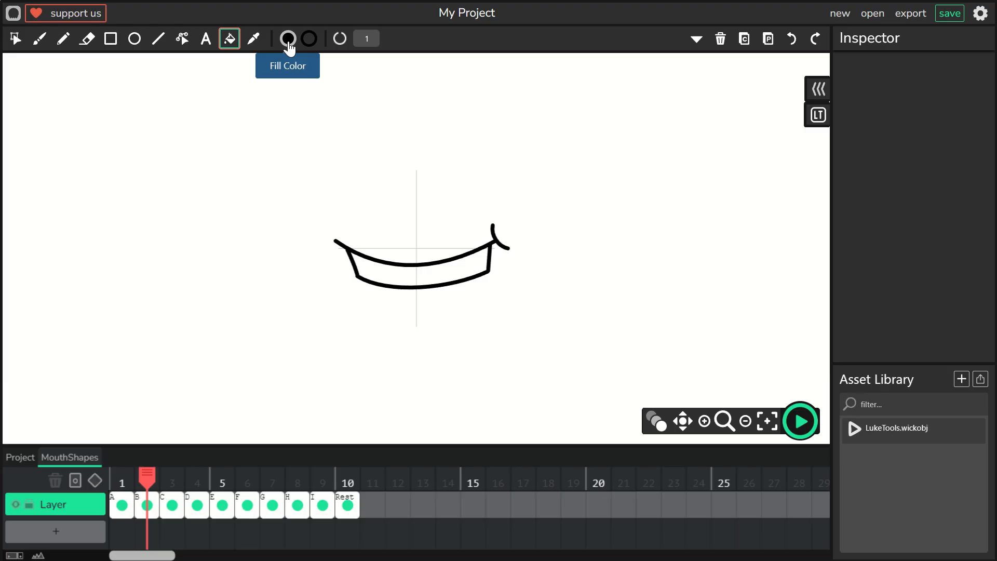
left_click(289, 40)
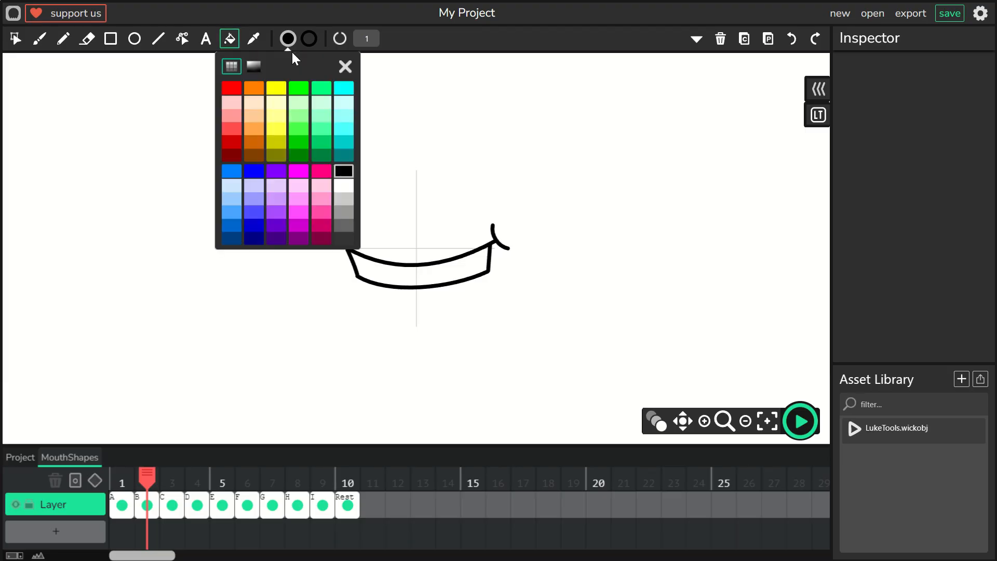
left_click(341, 188)
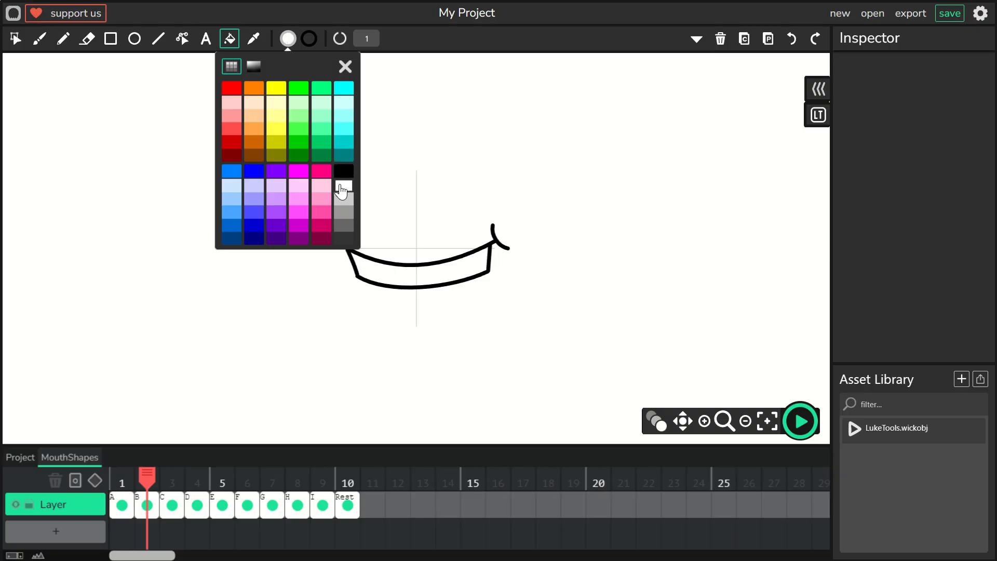
left_click(421, 269)
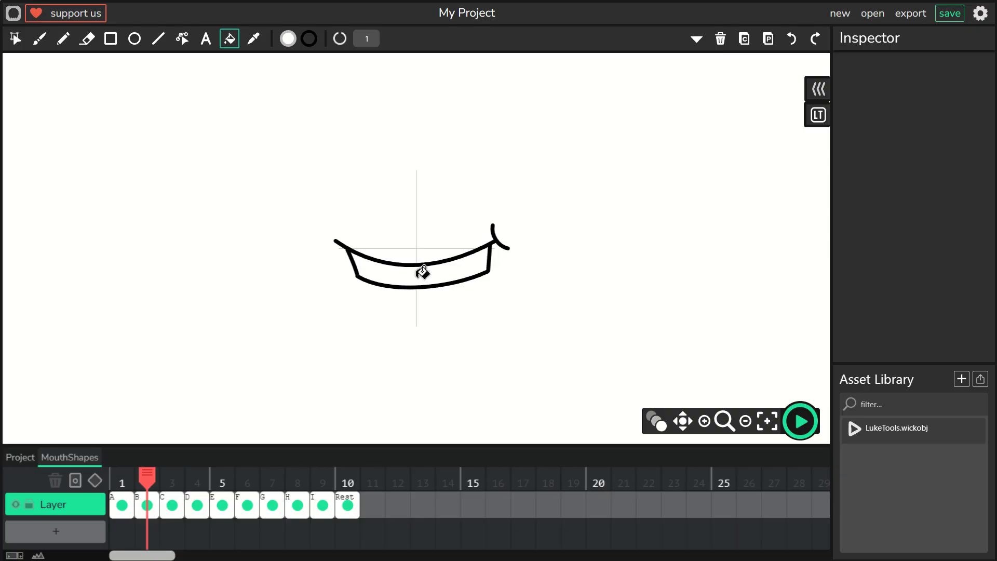
Copy the smile with its filled teeth from frame B and paste it into frames C and D
key("v")
left_click_drag(324, 310, 507, 260)
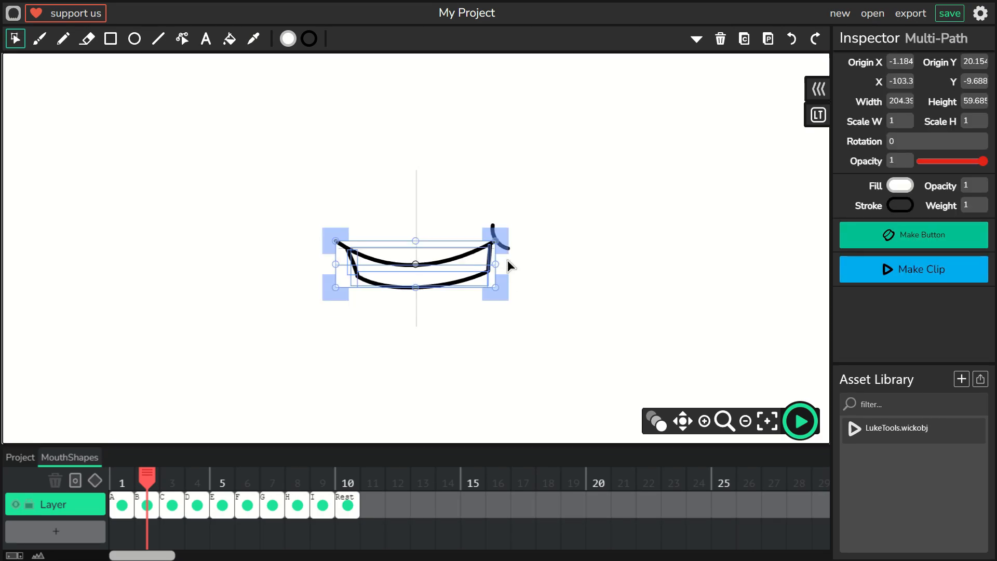
left_click(744, 39)
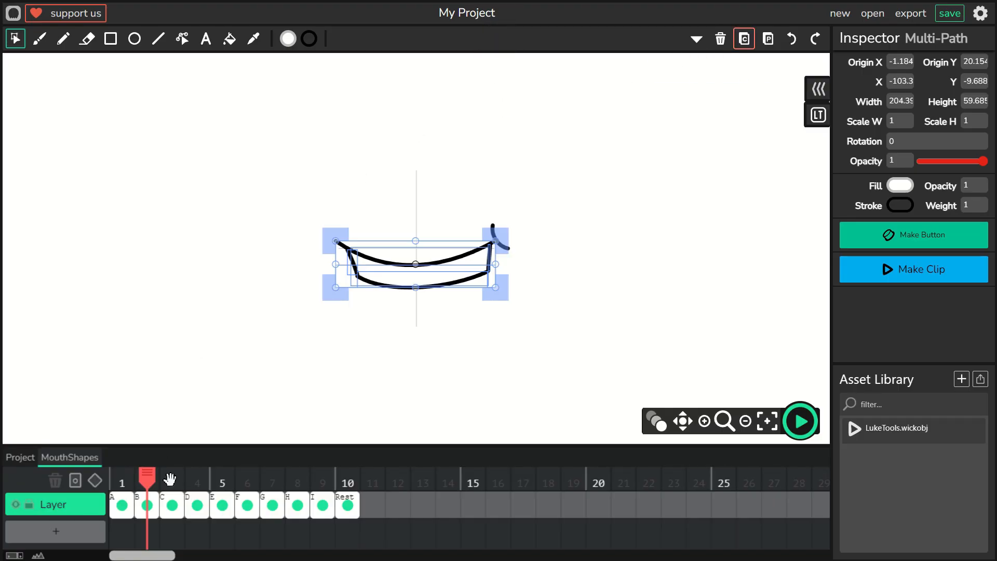
left_click(171, 505)
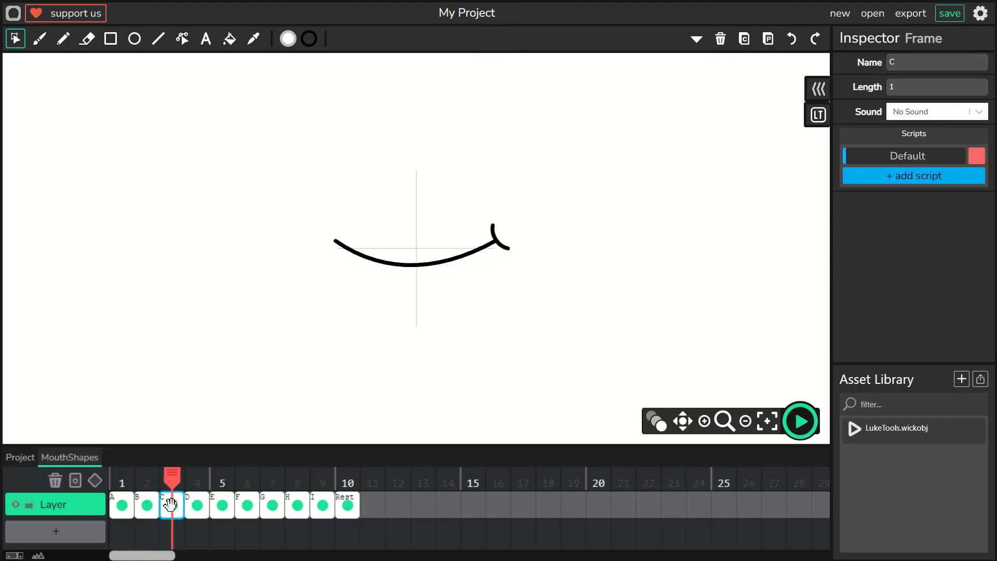
left_click(768, 40)
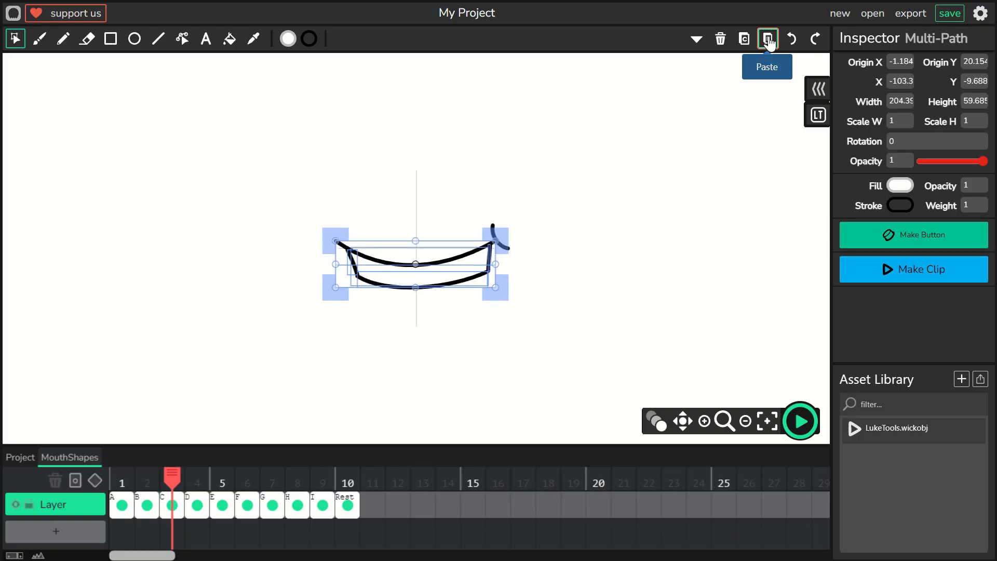
left_click(198, 501)
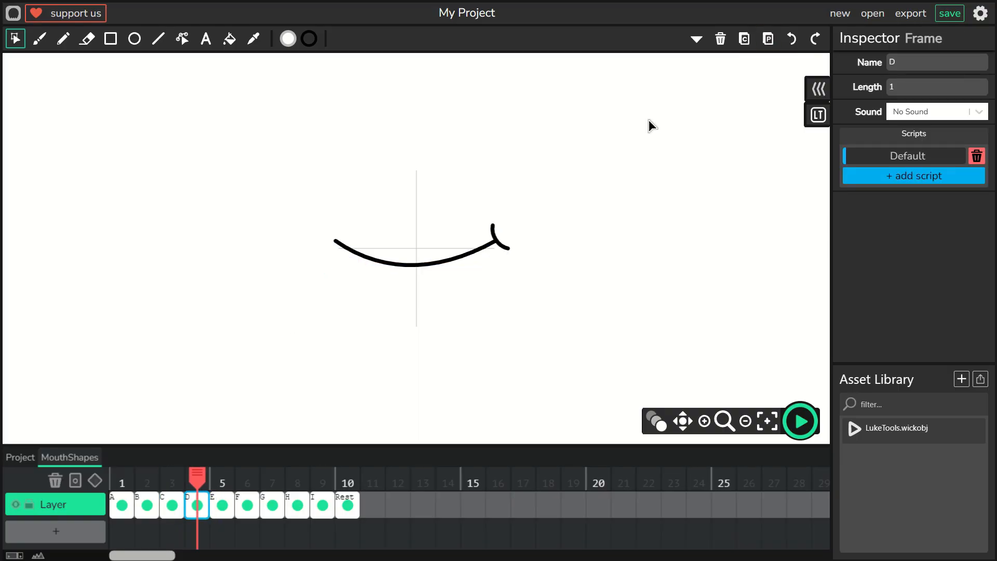
left_click(768, 40)
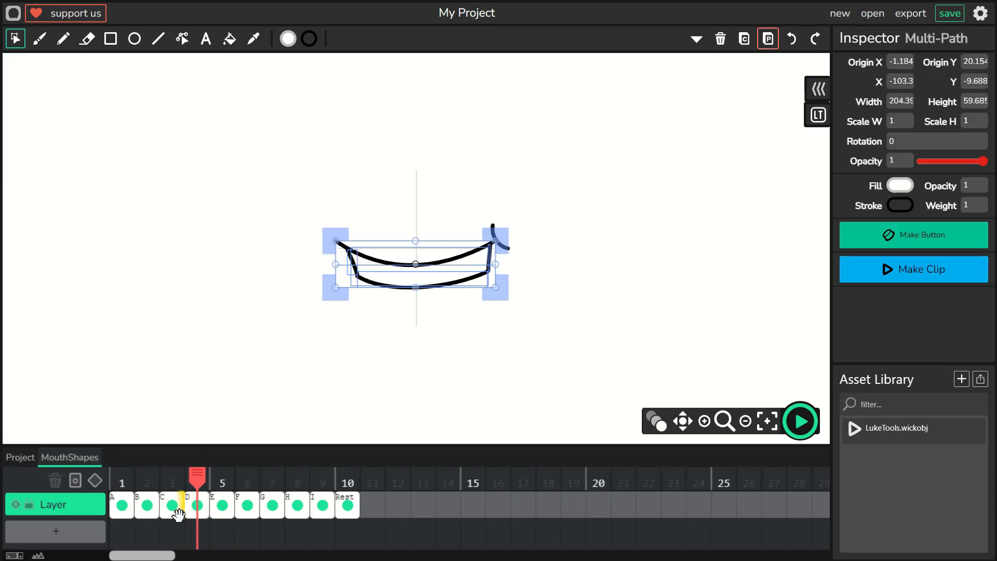
At frame C, add a second layer below the mouth layer with blank frames, and lock the upper layer
left_click(174, 482)
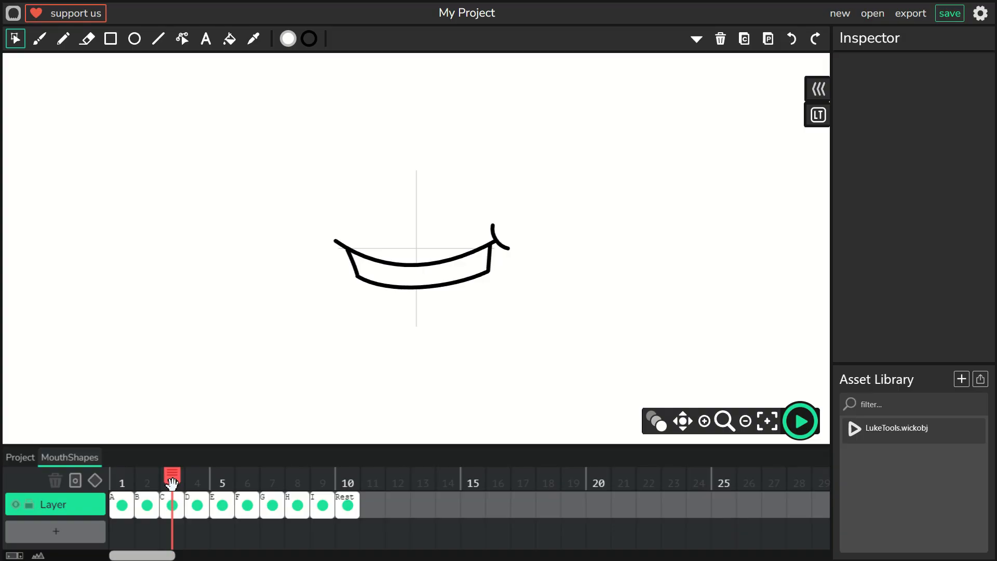
left_click(53, 533)
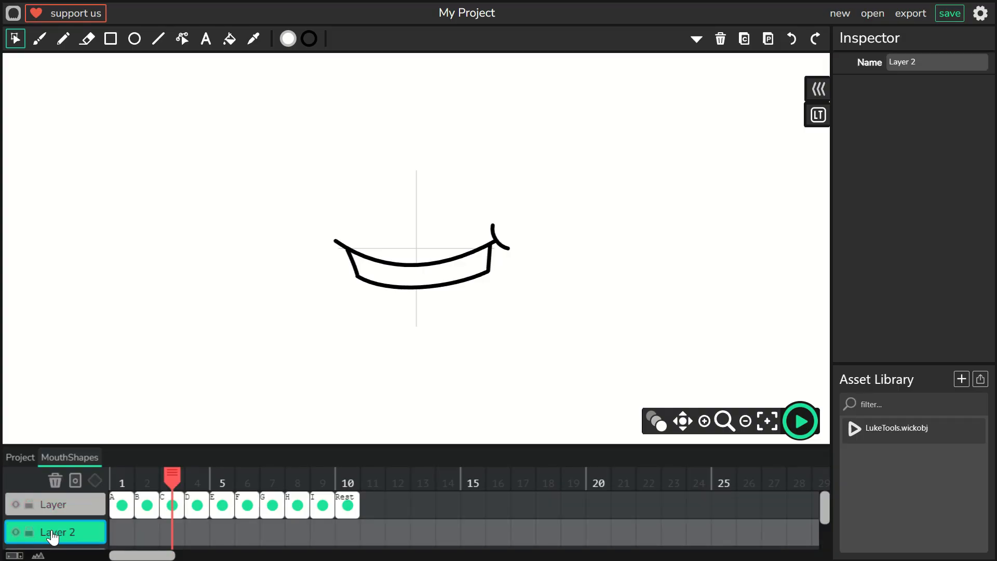
left_click(167, 530)
left_click(267, 273)
Set the fill color to dark pink and draw a rectangle behind the teeth on Layer 2 of frame C
left_click(288, 39)
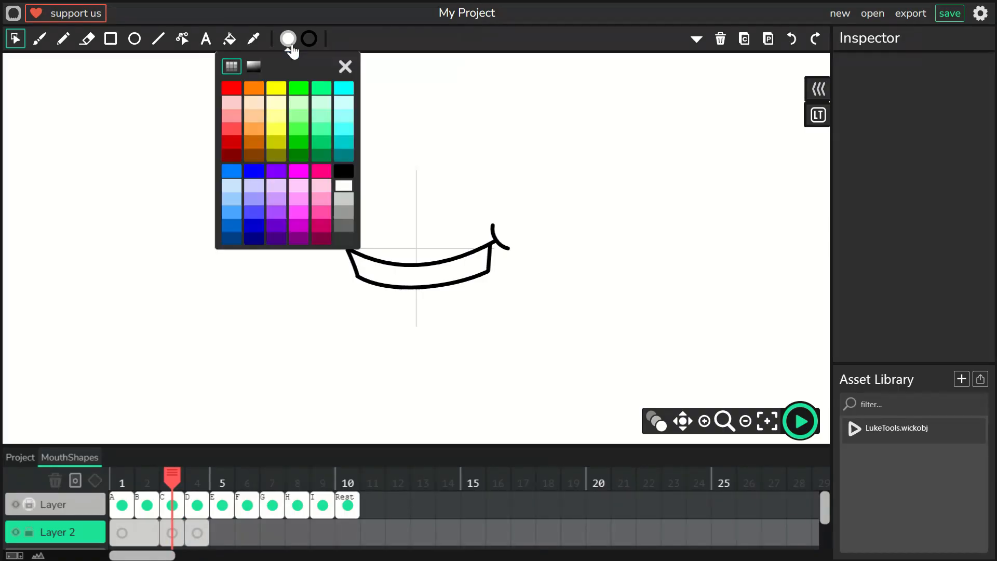
left_click(321, 225)
left_click(173, 529)
left_click(110, 39)
left_click_drag(355, 249, 488, 333)
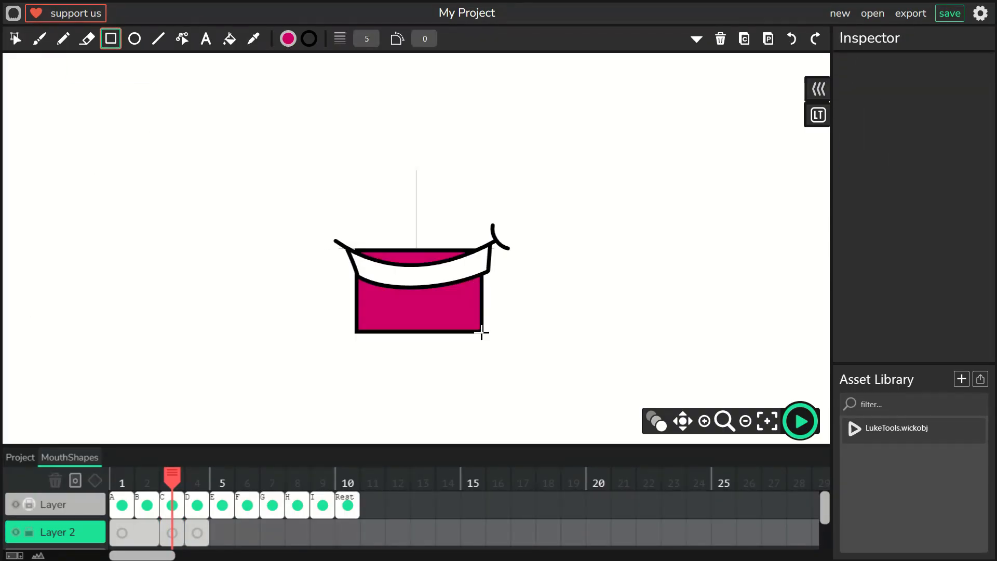
Reshape the dark pink rectangle into a rounded lower mouth whose upper edge stays behind the teeth on frame C
left_click(182, 38)
left_click_drag(427, 332, 431, 351)
left_click_drag(358, 331, 367, 298)
left_click_drag(364, 289, 358, 288)
left_click_drag(412, 250, 363, 260)
left_click_drag(488, 331, 489, 287)
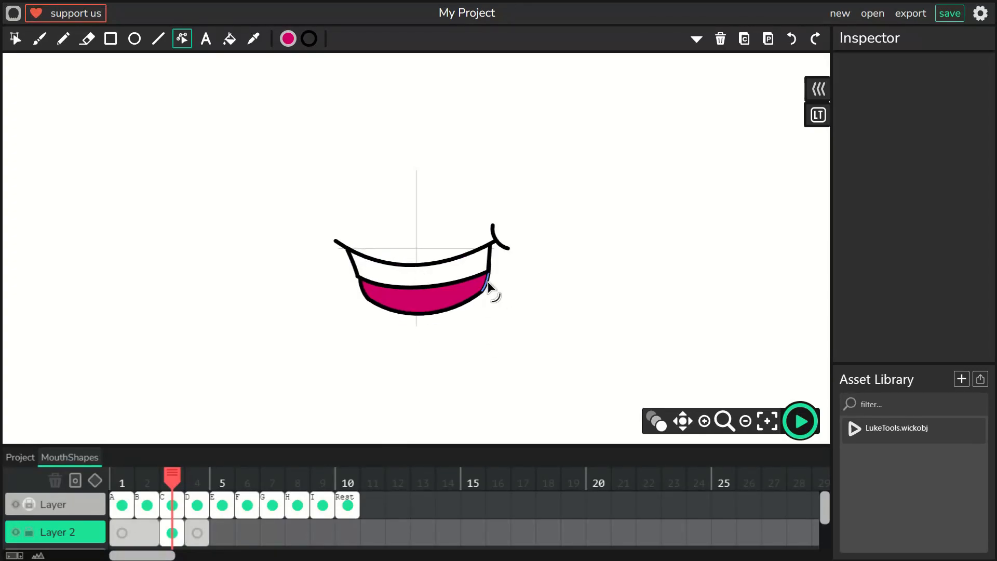
left_click(16, 504)
left_click(15, 505)
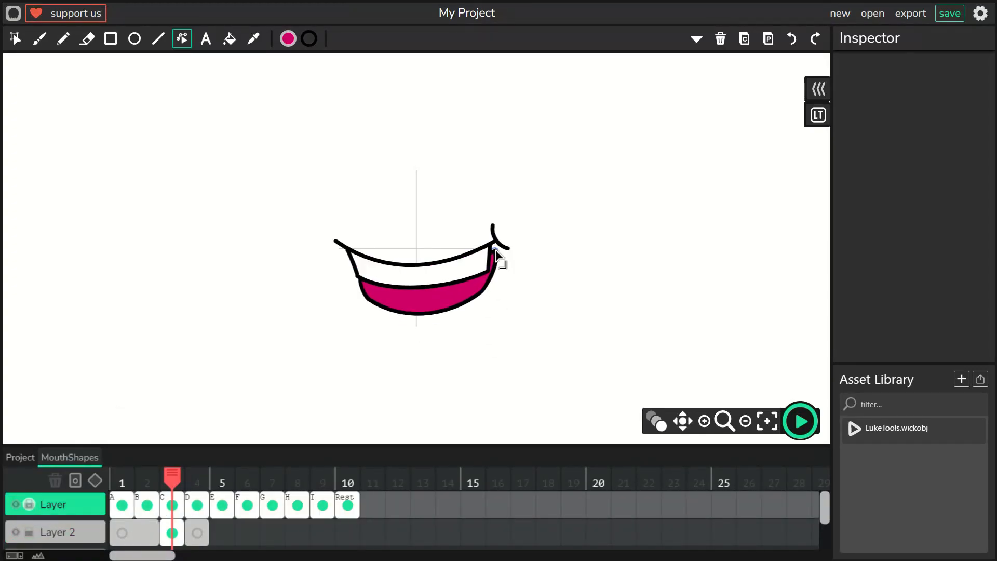
left_click(456, 312)
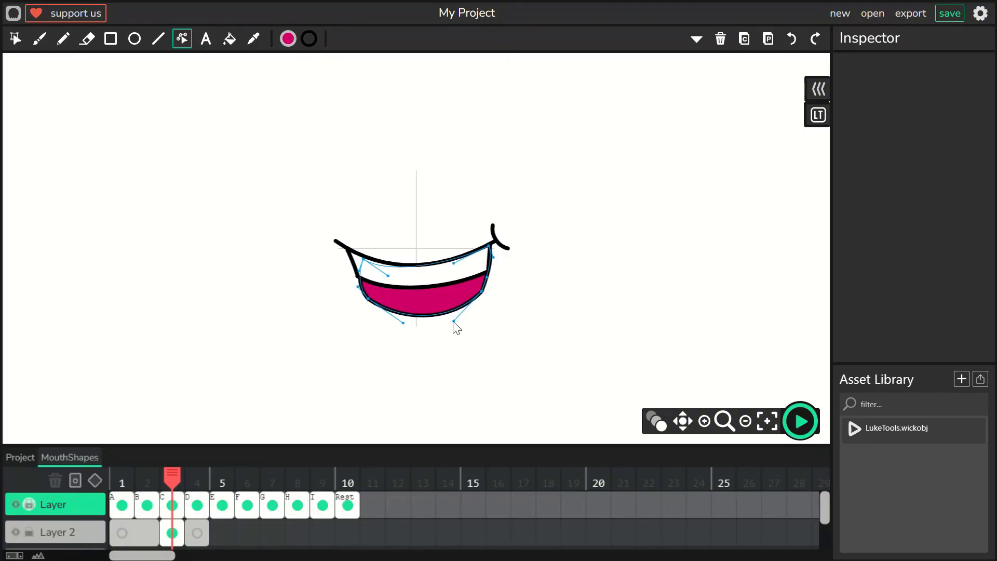
left_click(301, 404)
Hide the upper layer and draw a curved tongue line across the dark pink shape on Layer 2
left_click(49, 530)
left_click(16, 504)
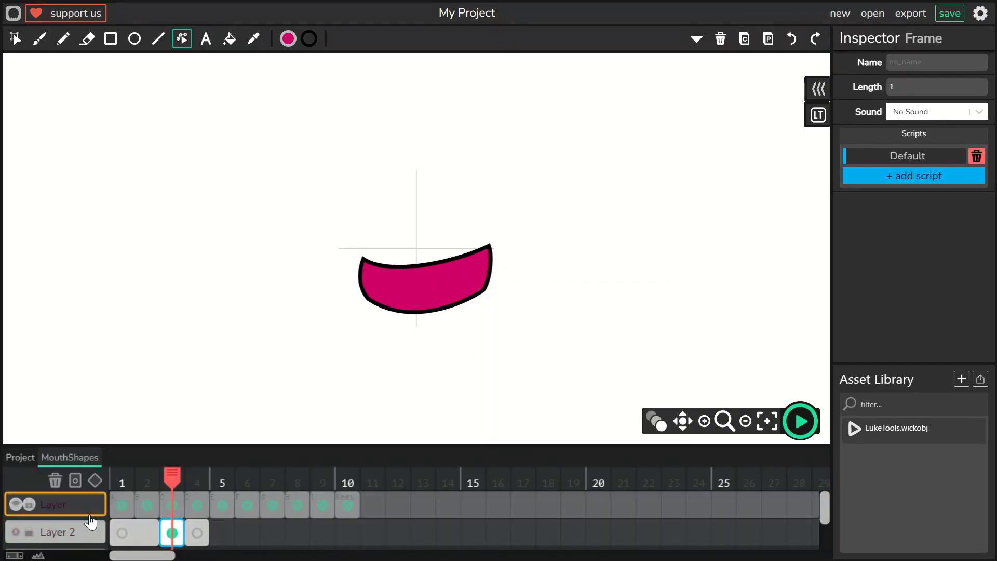
left_click(50, 532)
key("l")
mouse_move(397, 357)
left_mouse_down()
mouse_move(489, 324)
mouse_move(472, 271)
mouse_move(491, 264)
mouse_move(397, 322)
mouse_move(397, 311)
left_mouse_up()
key("a")
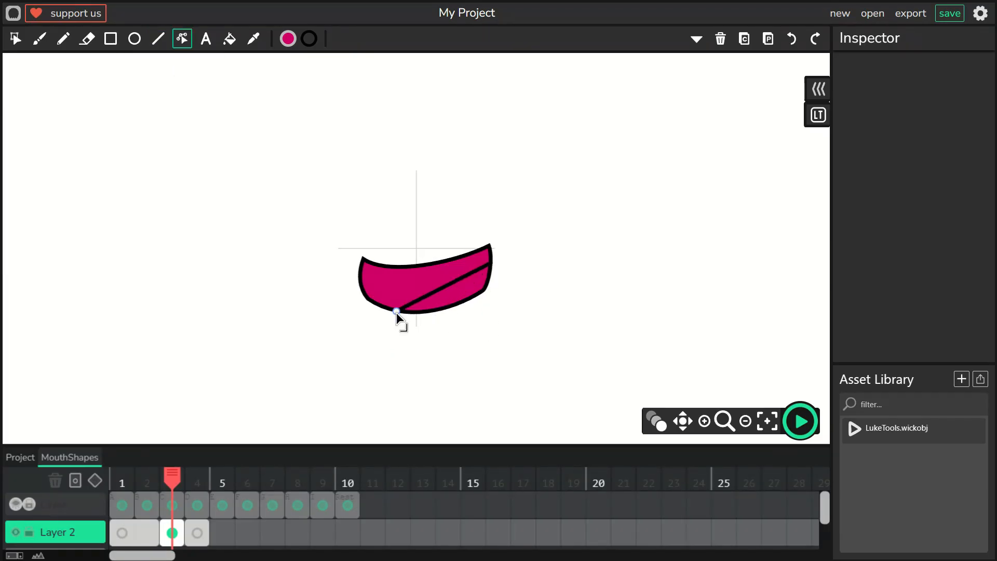
left_click_drag(445, 288, 421, 290)
left_click_drag(490, 264, 452, 275)
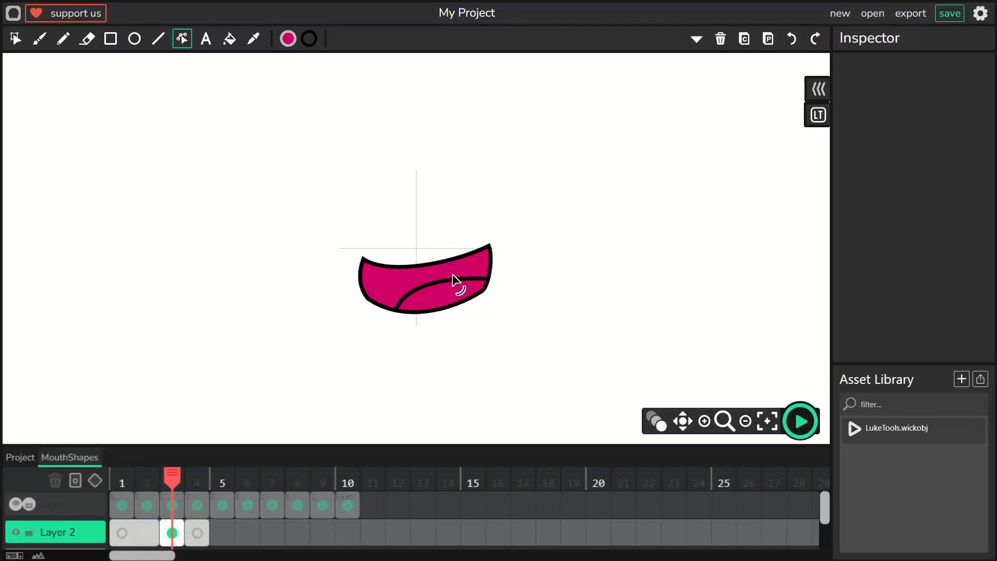
Fill the area below the tongue line with light pink and show the upper layer again
left_click(229, 38)
left_click(288, 38)
left_click(326, 201)
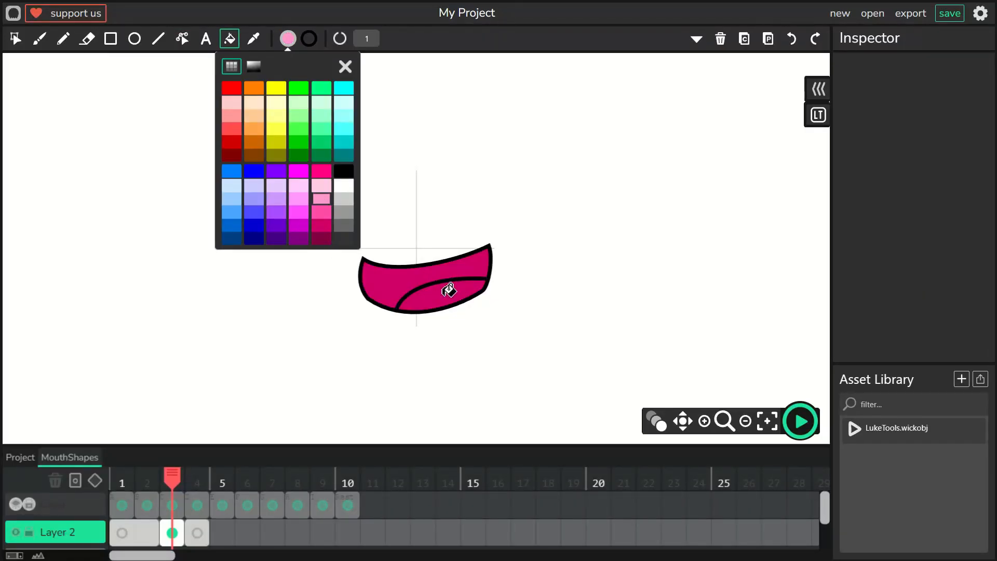
left_click(444, 294)
left_click(16, 505)
left_click(58, 531)
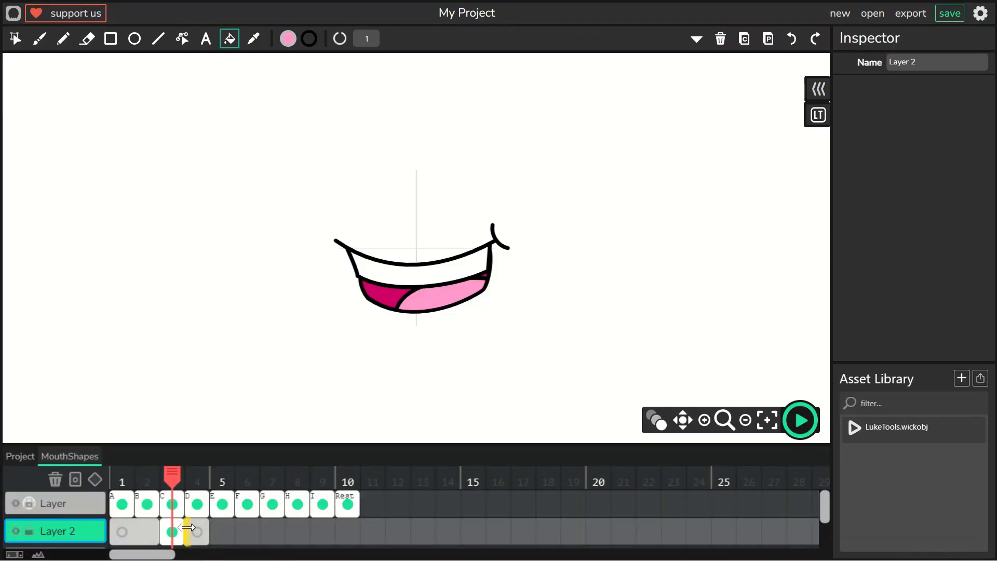
key("c")
left_click(172, 535)
left_click(441, 295)
left_click_drag(356, 252, 515, 334)
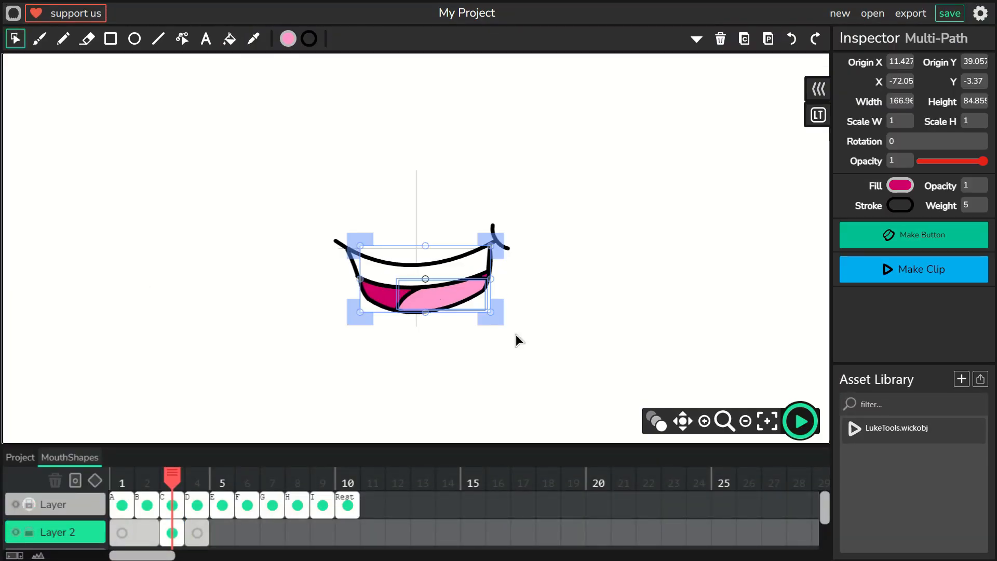
left_click(197, 533)
left_click(172, 533)
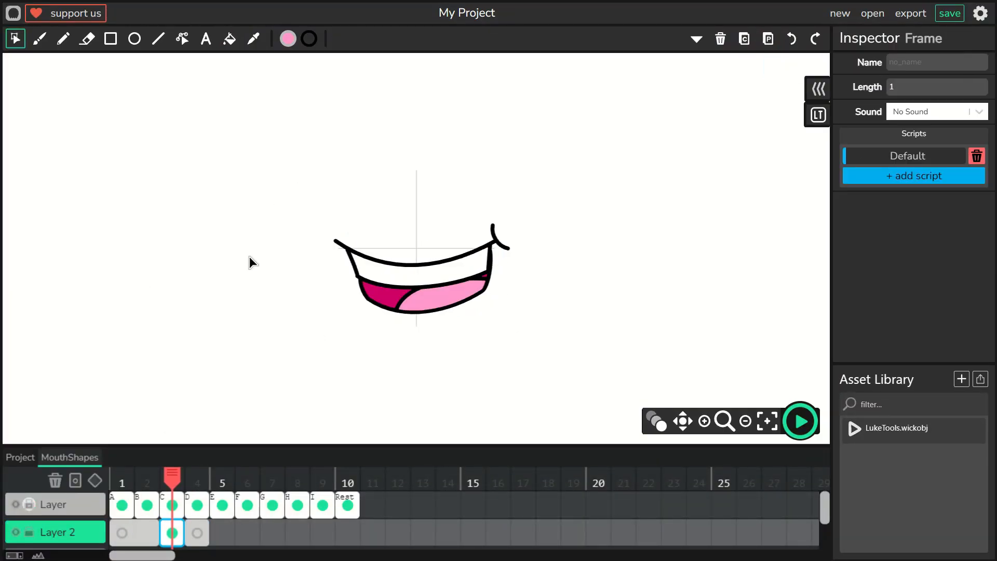
left_click(227, 316)
left_click(69, 504)
left_click(85, 536)
Copy the dark pink mouth interior and tongue from frame C and paste them into frame D on Layer 2
left_click(172, 532)
left_click_drag(341, 224, 514, 333)
left_click(744, 39)
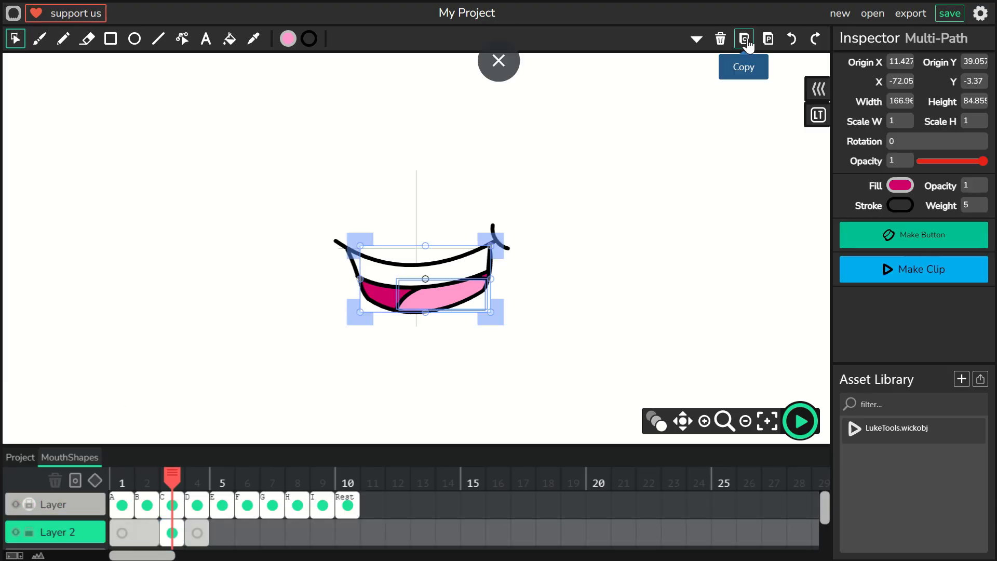
left_click(201, 533)
left_click(768, 39)
left_click(405, 160)
Extend the dark pink mouth interior on frame D downward, with its upper edge fitted behind the teeth
left_click(427, 314)
left_click_drag(429, 317, 426, 336)
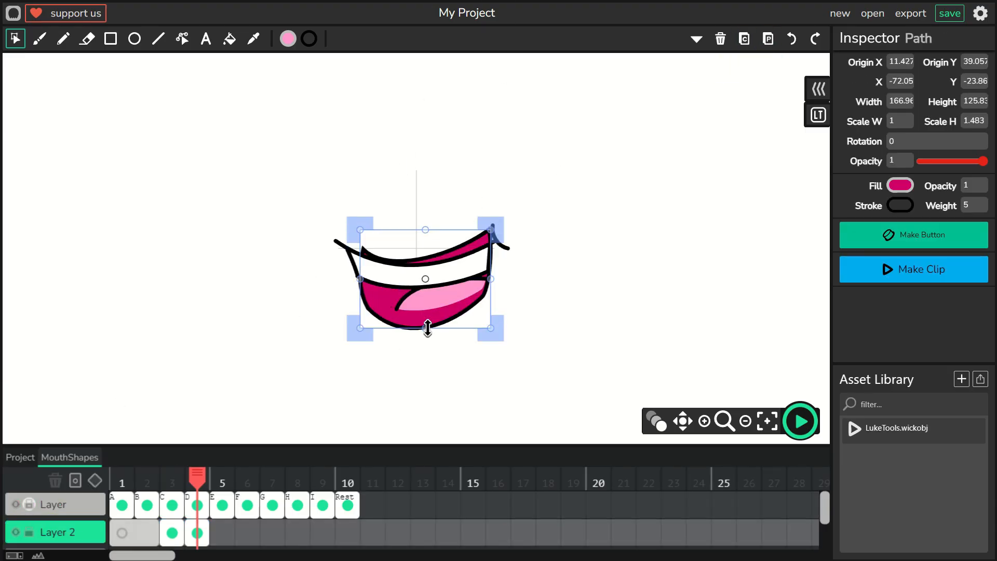
left_click(182, 39)
left_click(188, 530)
Move the tongue fill and its outline lower inside the dark pink mouth interior on frame D
key("c")
left_click(421, 303)
left_click_drag(392, 229, 476, 302)
left_click(456, 312)
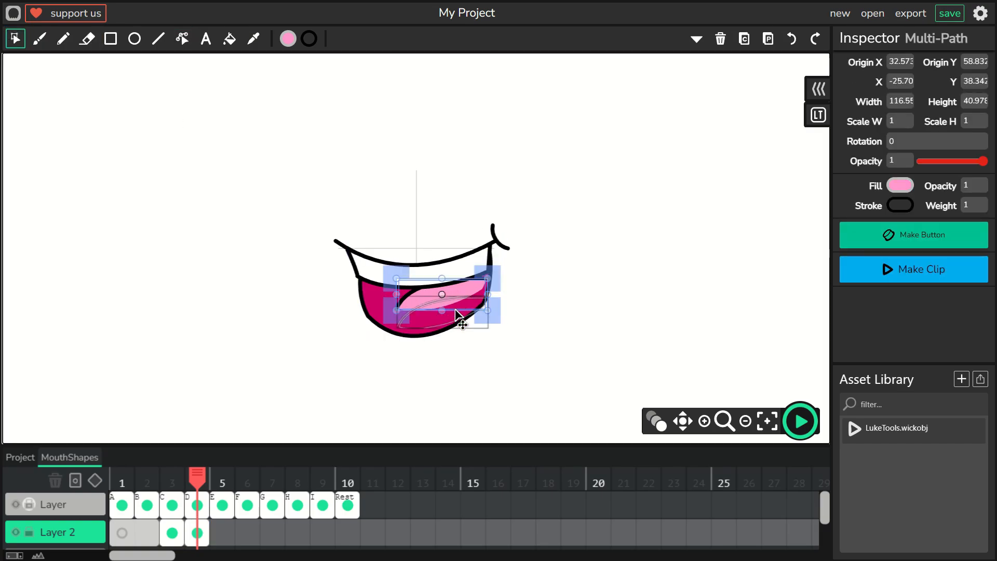
left_click(182, 38)
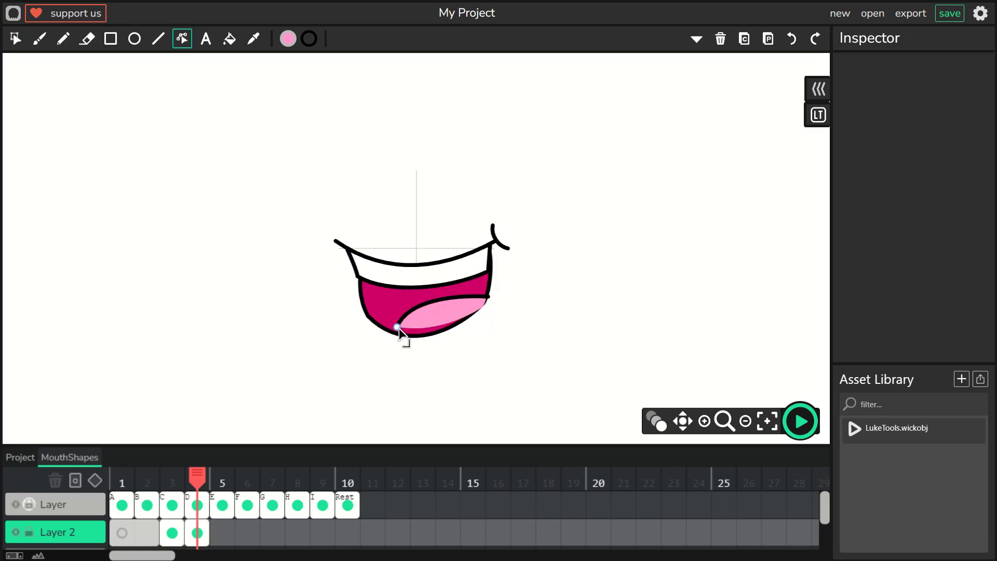
Delete frame D's light pink tongue fill and reshape the tongue line to curve from the mouth's lower edge to its right side
left_click(16, 38)
left_click(457, 311)
key("Delete")
left_click(484, 298)
key("Delete")
left_click(441, 311)
left_click(182, 38)
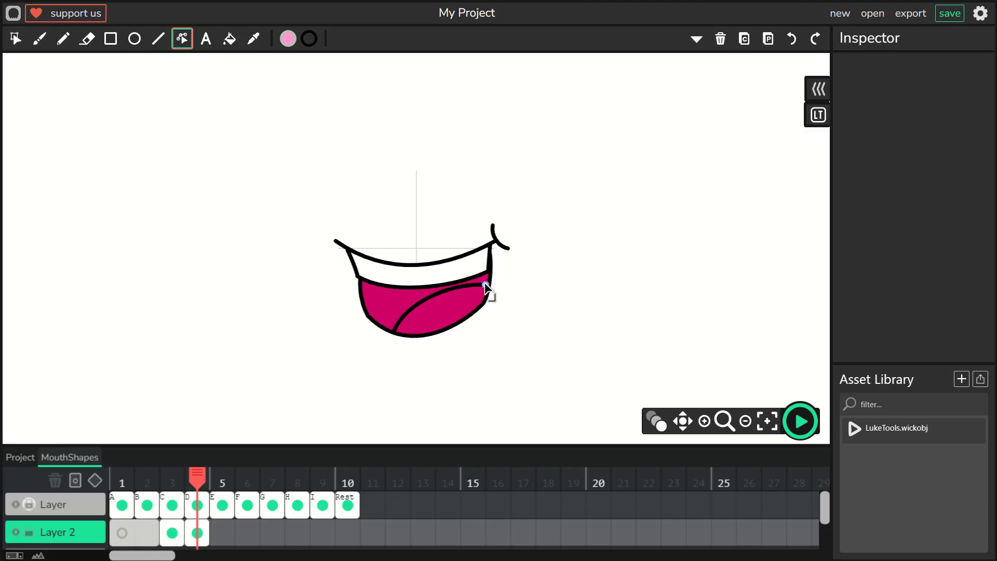
Fill the area below the reshaped tongue line on frame D with light pink
key("f")
left_click(435, 318)
key("c")
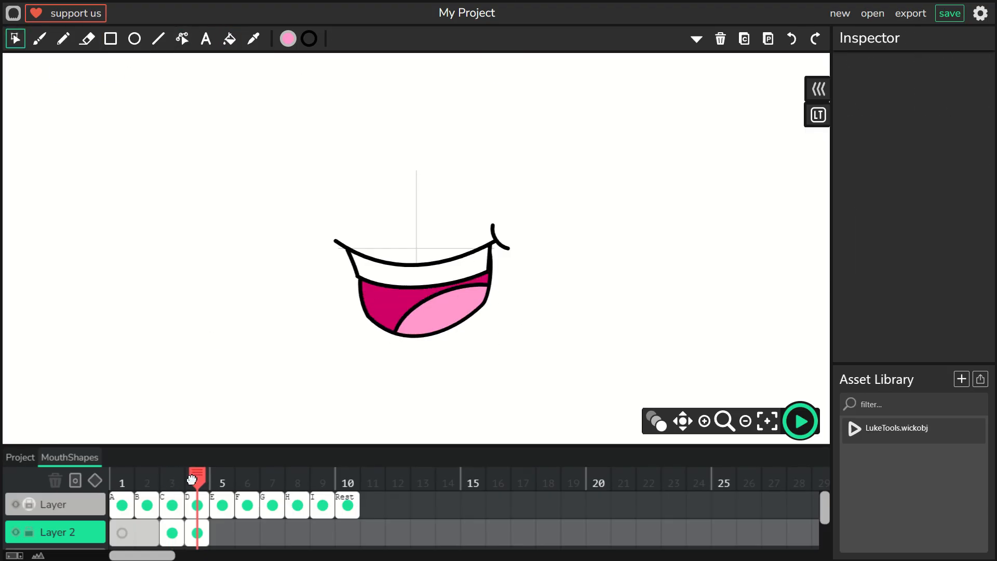
Unlock the upper layer, copy only the teeth shape from frame B and paste it into frame E
left_click(148, 501)
left_click(28, 506)
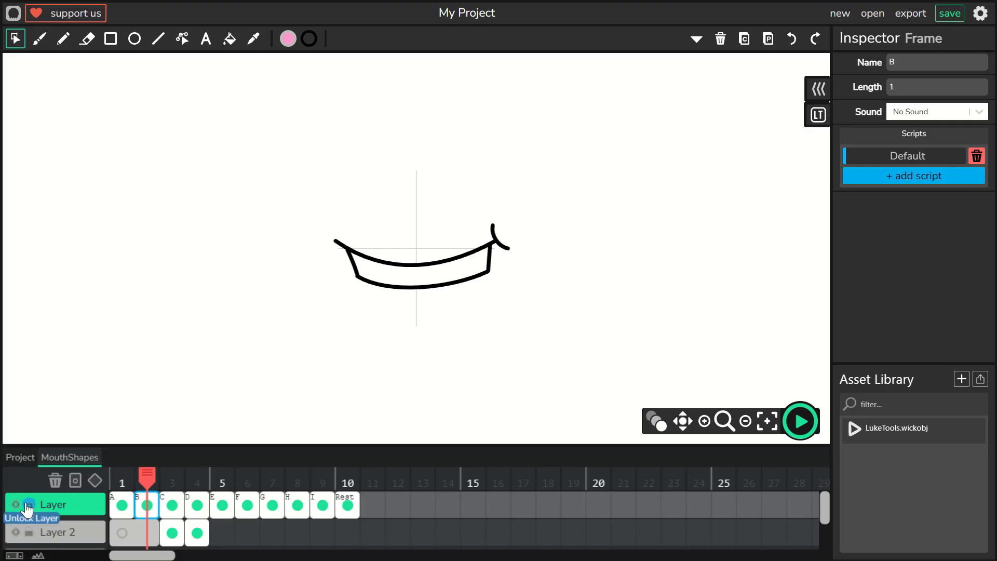
left_click_drag(337, 273, 513, 301)
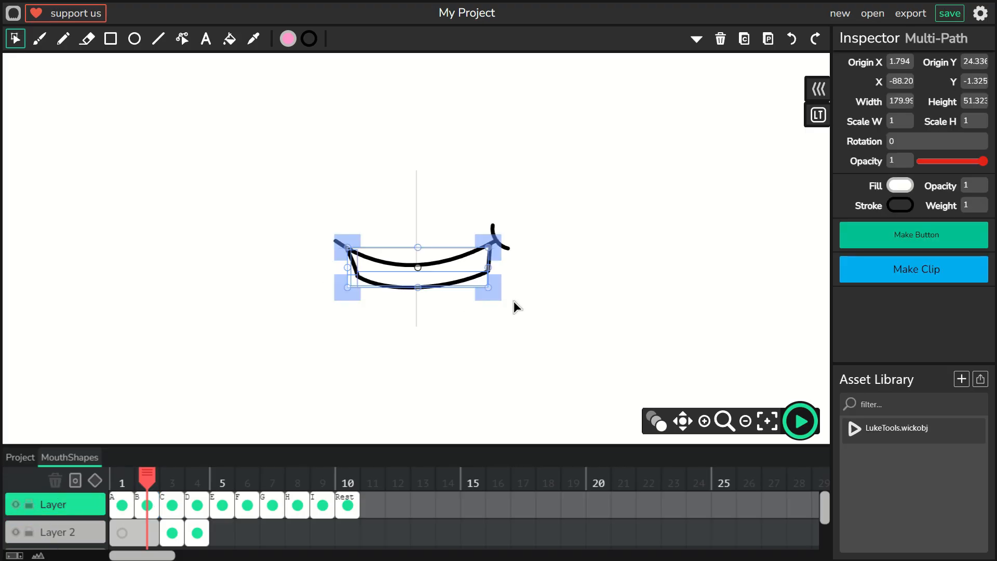
left_click_drag(511, 264, 349, 346)
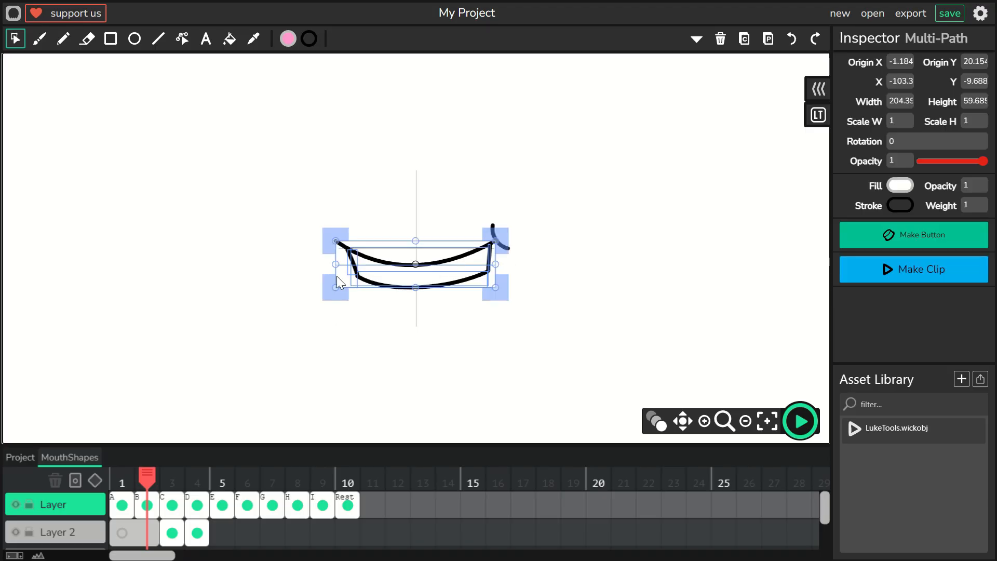
left_click(341, 248, "shift")
left_click(744, 39)
left_click(222, 505)
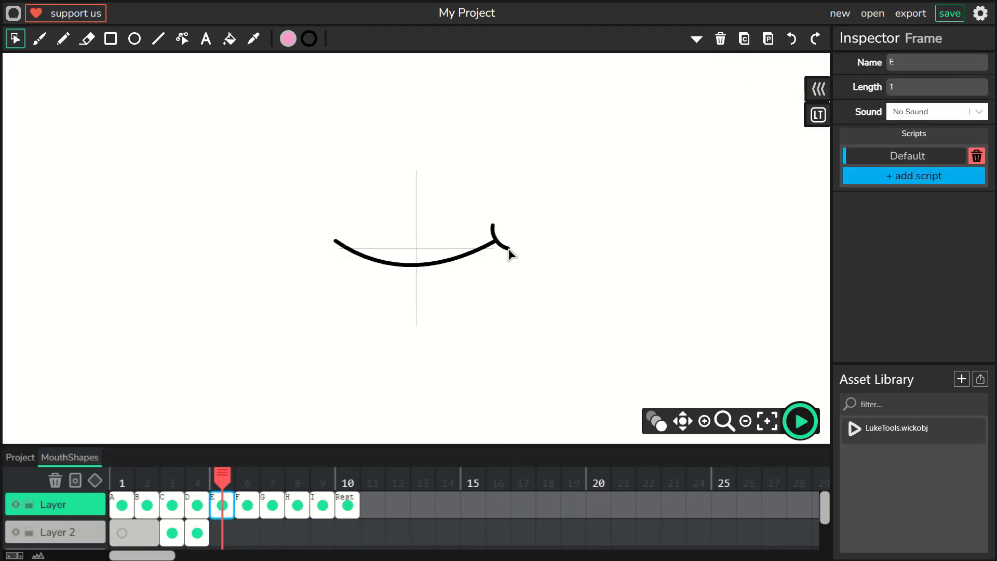
left_click(768, 39)
left_click(500, 304)
Reshape the lower edge of frame E's teeth into three upward-curving arcs with two pointed corners between them
left_click(187, 41)
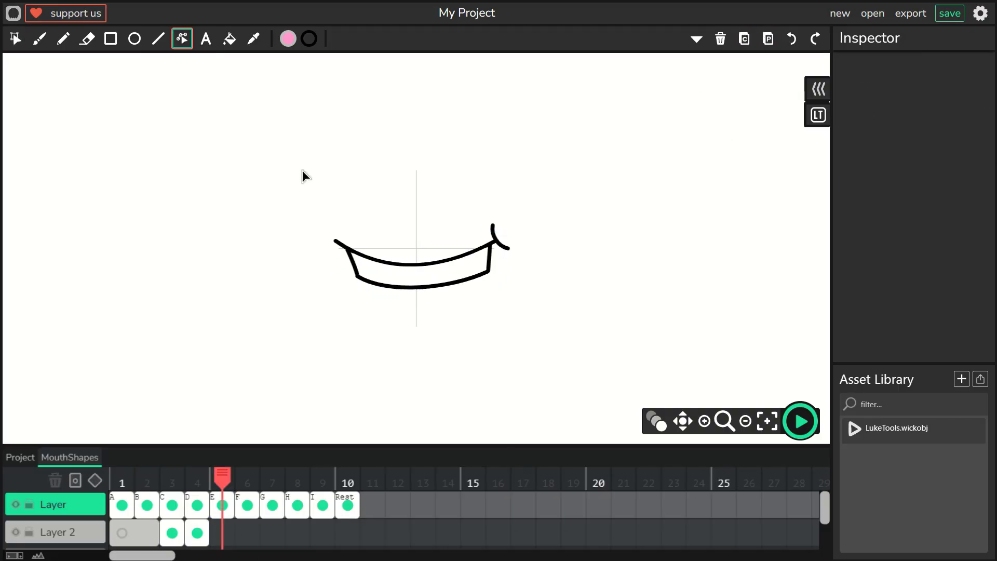
left_click(383, 284)
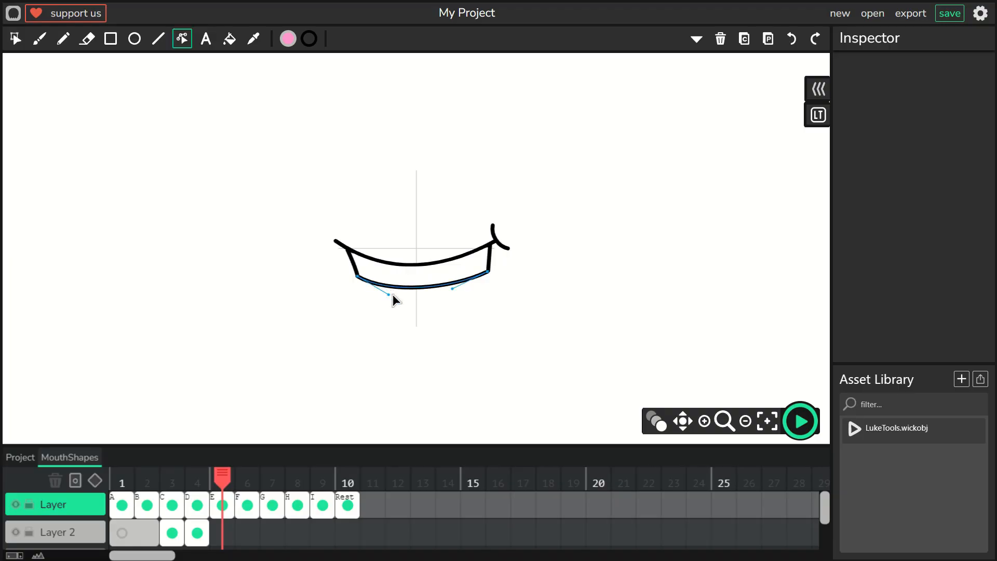
double_click(389, 290)
mouse_move(392, 289)
left_mouse_down()
mouse_move(371, 280)
mouse_move(380, 281)
left_mouse_up()
mouse_move(455, 285)
left_mouse_down()
mouse_move(469, 286)
mouse_move(421, 283)
left_mouse_up()
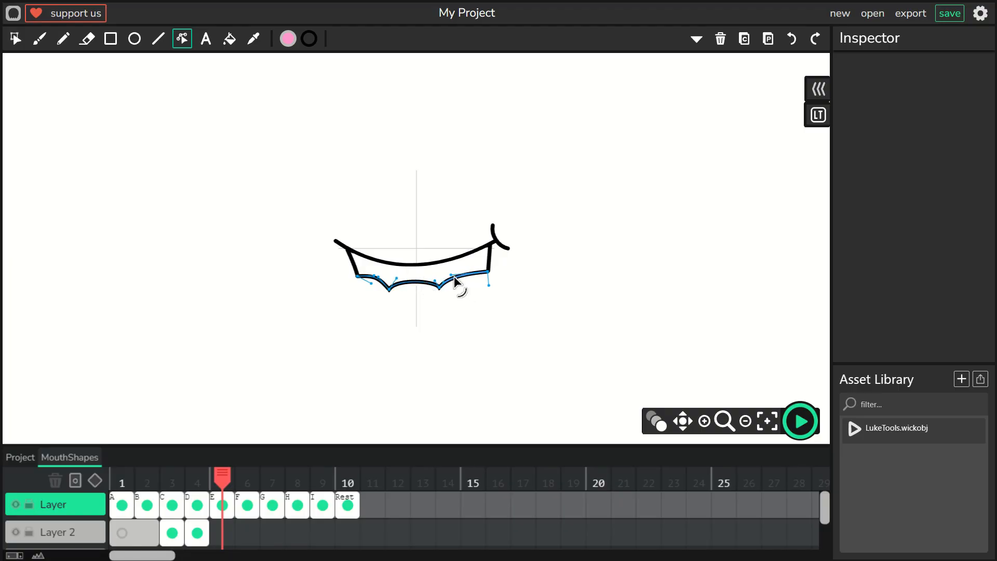
left_click_drag(451, 271, 464, 275)
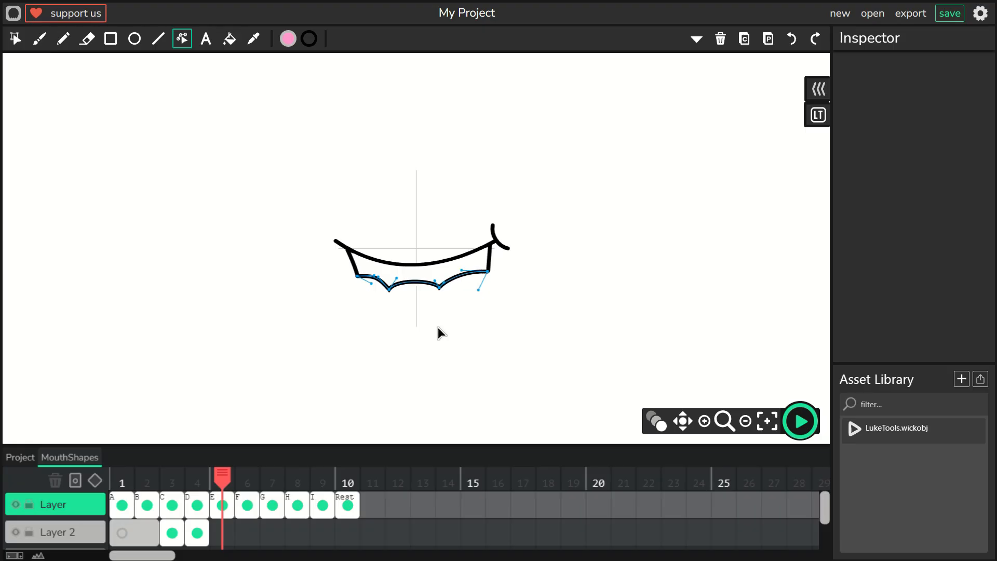
left_click(426, 333)
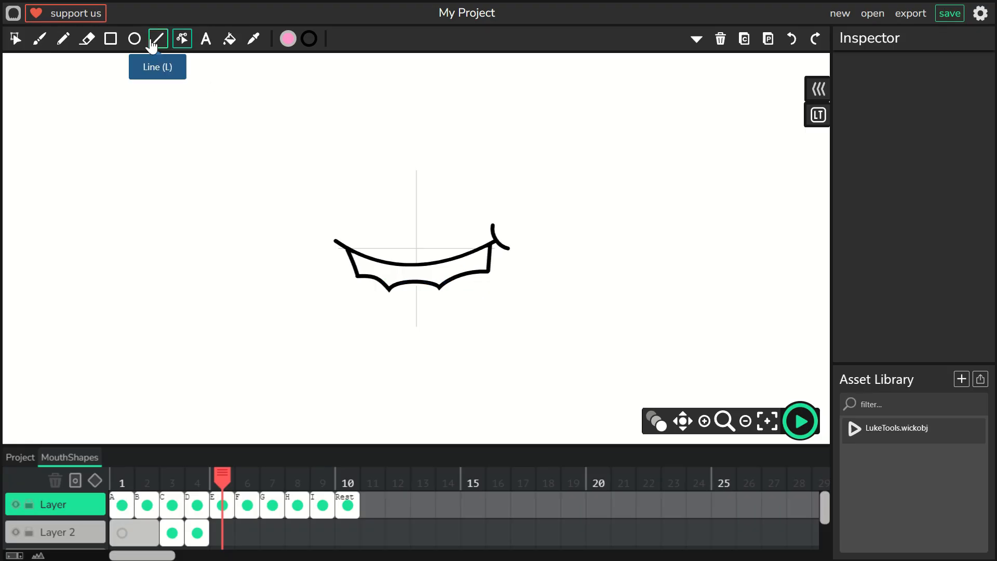
Draw three short black lines radiating below the teeth on frame E and add an empty Layer 2 frame there
left_click(158, 39)
left_click_drag(387, 299, 384, 310)
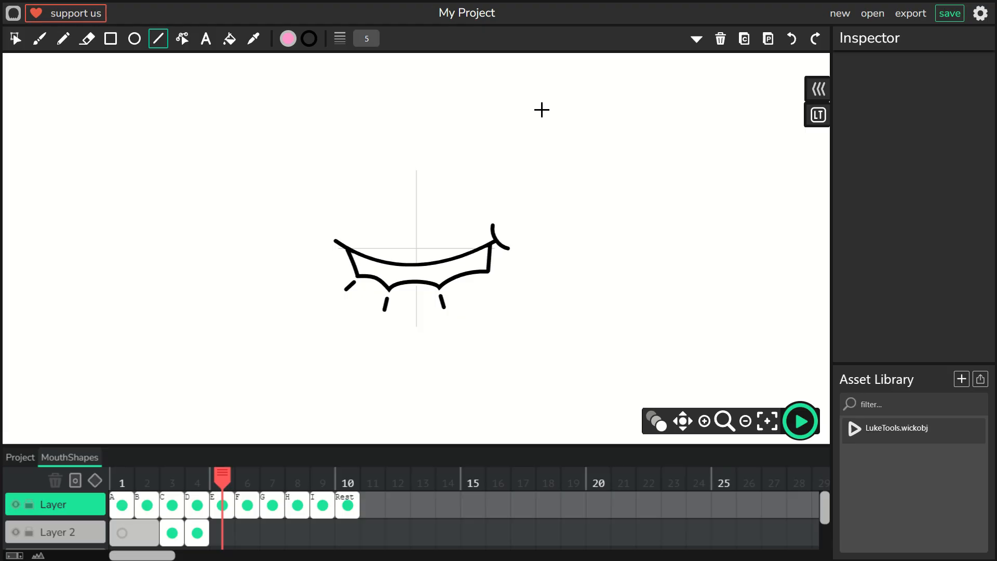
key("v")
left_click(224, 532)
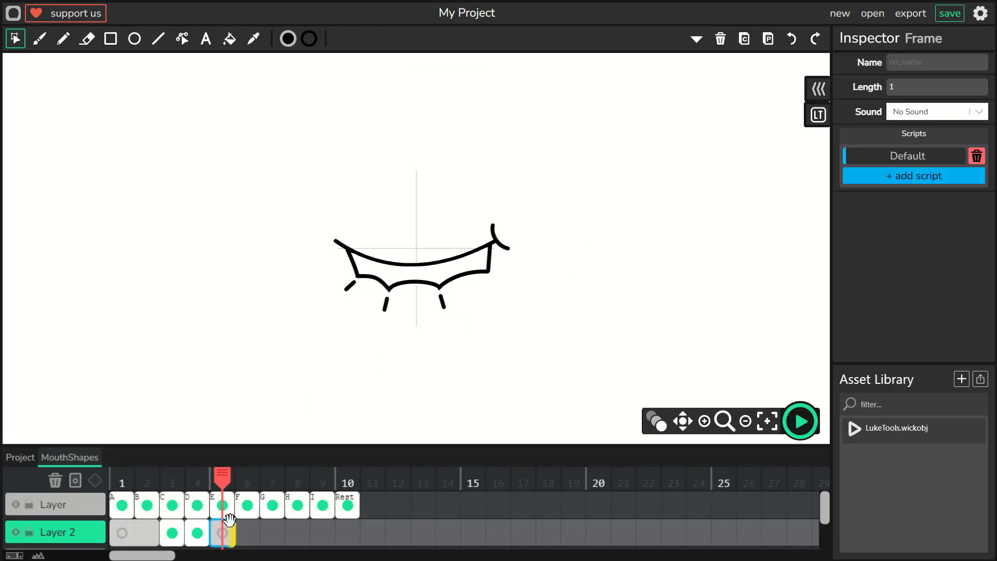
Delete the mouth line and corner stroke from frame F
left_click(247, 480)
left_click_drag(311, 191, 521, 289)
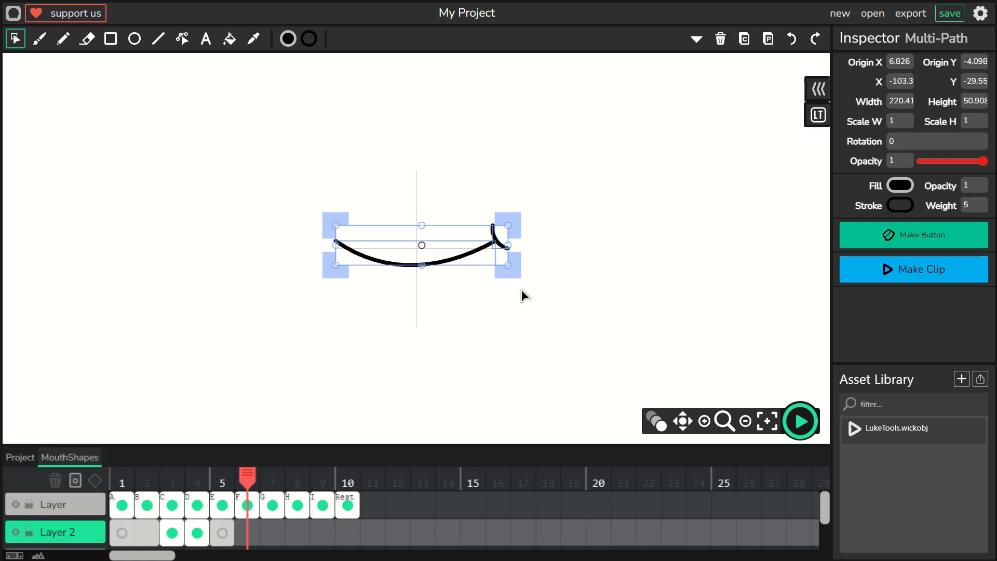
key("Delete")
Copy frame C on both layers and paste it at frame F's position
left_click(172, 504)
left_click(173, 533, "shift")
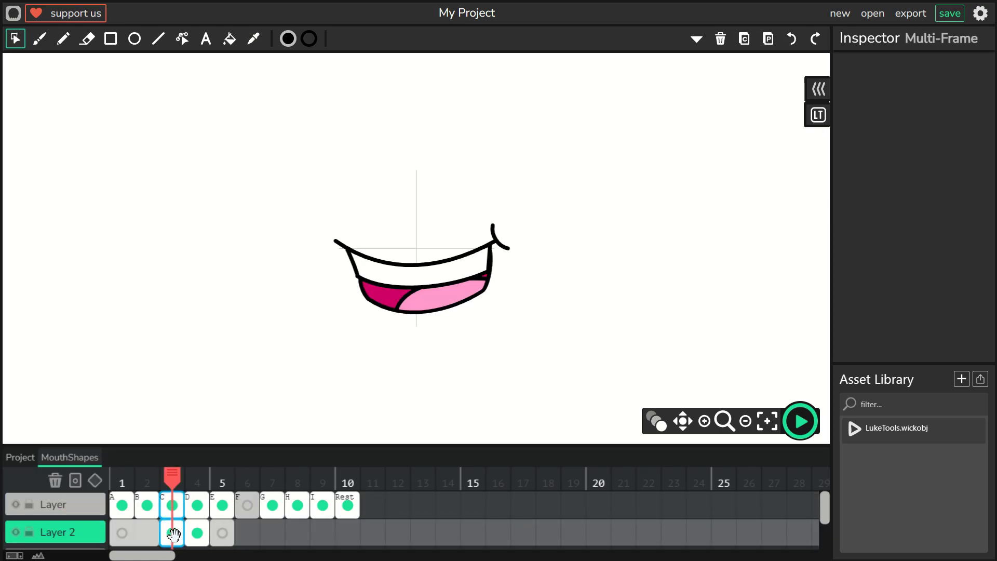
left_click(245, 505)
left_click(247, 532)
left_click(246, 506)
left_click(767, 39)
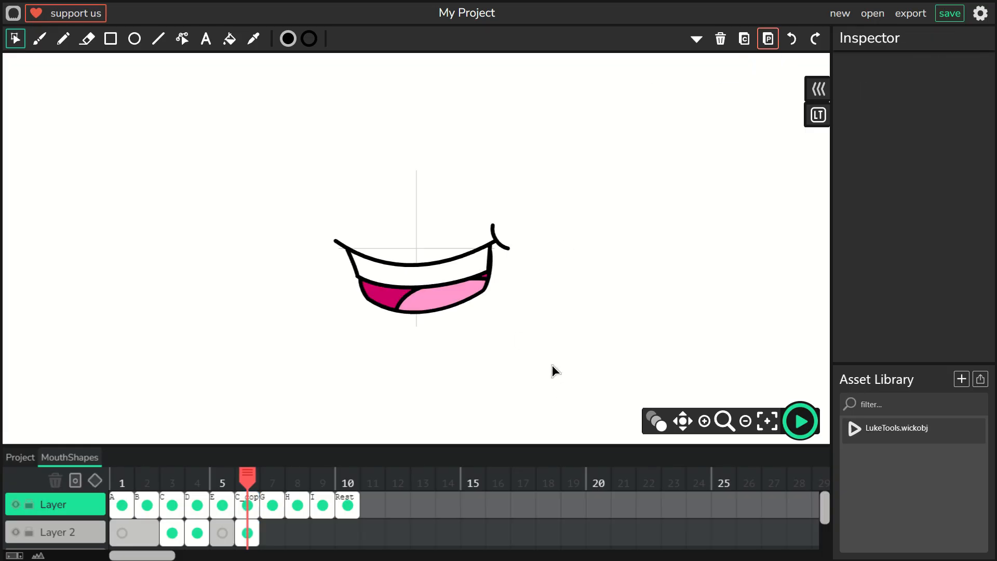
Stretch the dark pink interior of the copy in frame 6 downward and delete its light pink tongue fill
left_click(247, 533)
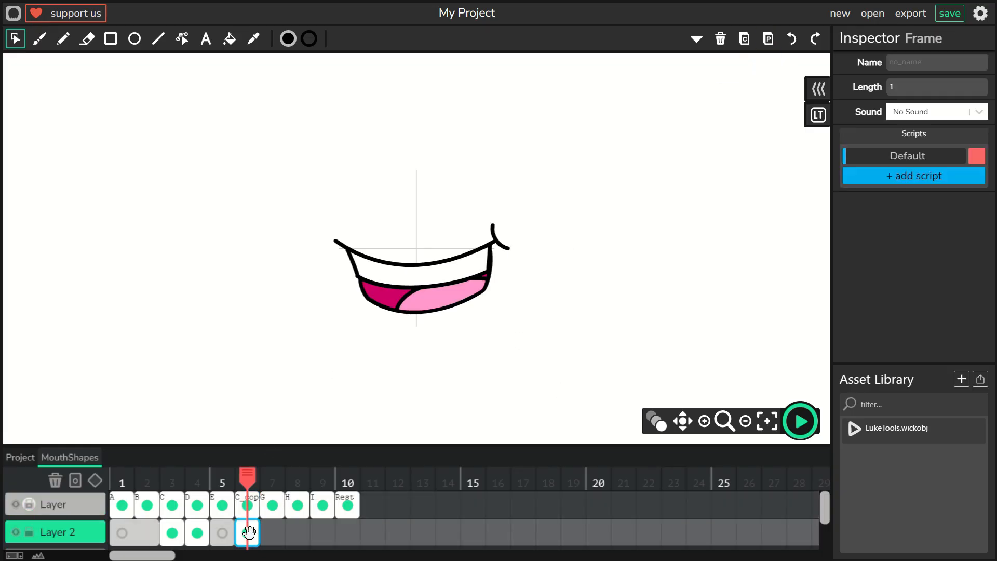
left_click(419, 311)
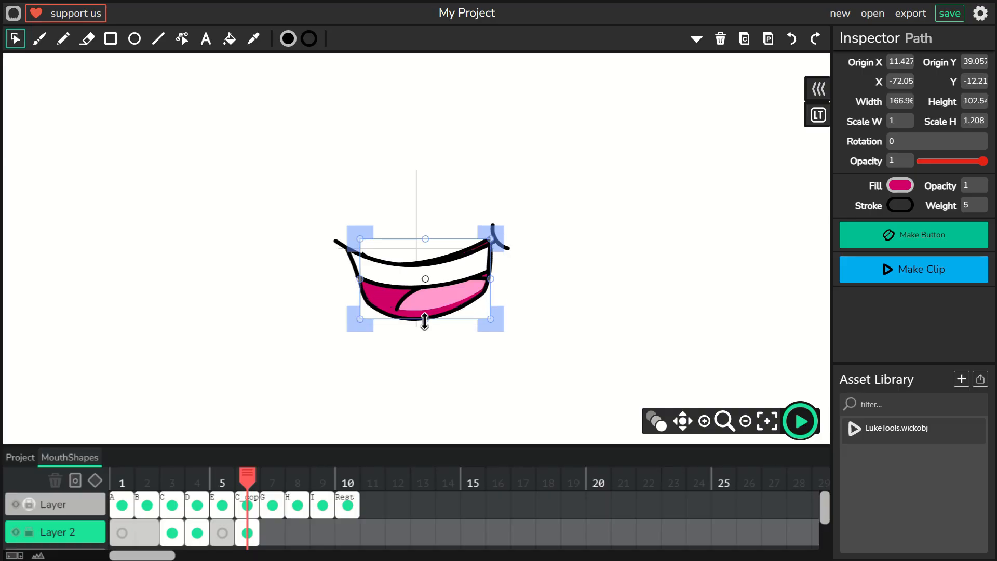
left_click(432, 296)
key("Down")
key("Delete")
Reshape the tongue outline in frame 6 into a raised tongue touching the teeth, with a wavy right side
mouse_move(407, 295)
left_mouse_down()
mouse_move(407, 313)
mouse_move(409, 282)
left_mouse_up()
left_click(184, 40)
double_click(482, 294)
double_click(447, 287)
left_click_drag(459, 289, 412, 260)
left_click(525, 178)
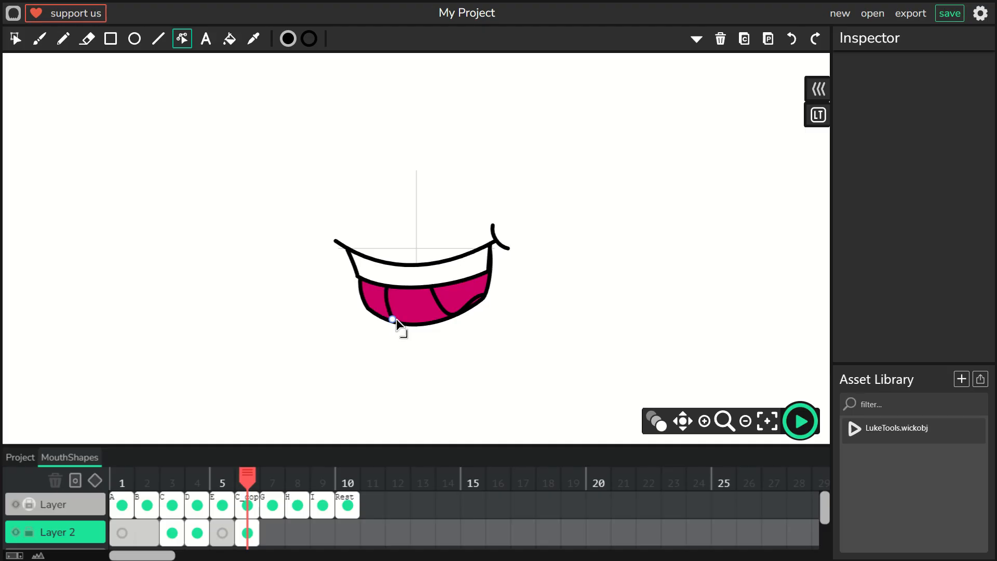
left_click_drag(473, 295, 466, 287)
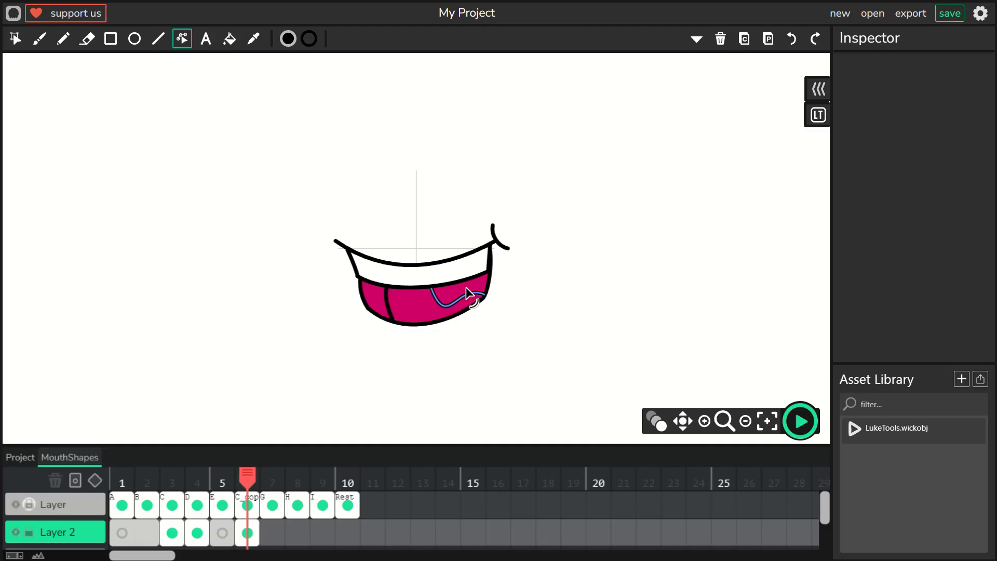
Fill the raised tongue area in frame 6 with light pink
left_click(285, 41)
left_click(320, 198)
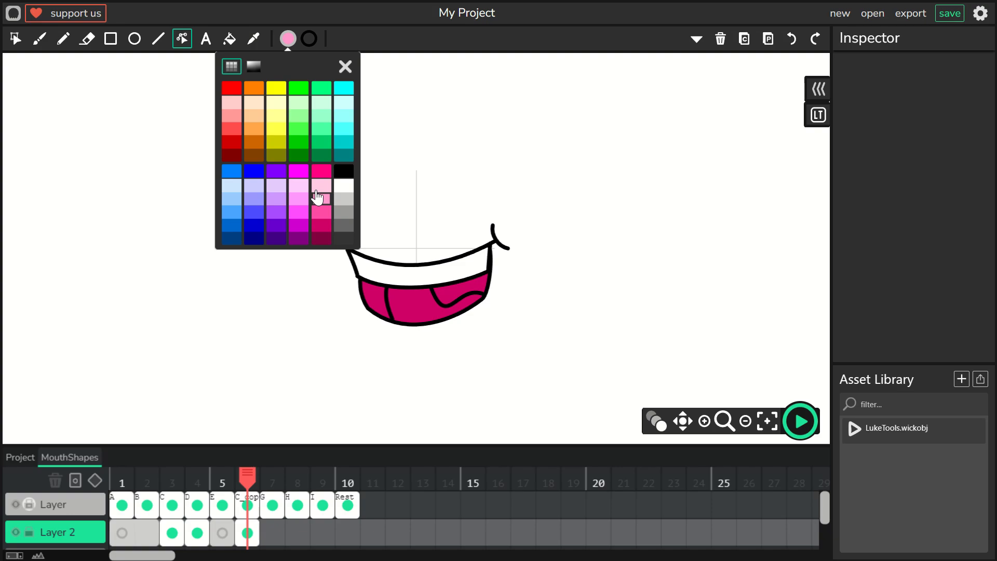
left_click(229, 38)
left_click(431, 297)
Rename the copied upper-layer frame in frame 6 as F
left_click(15, 38)
left_click(247, 503)
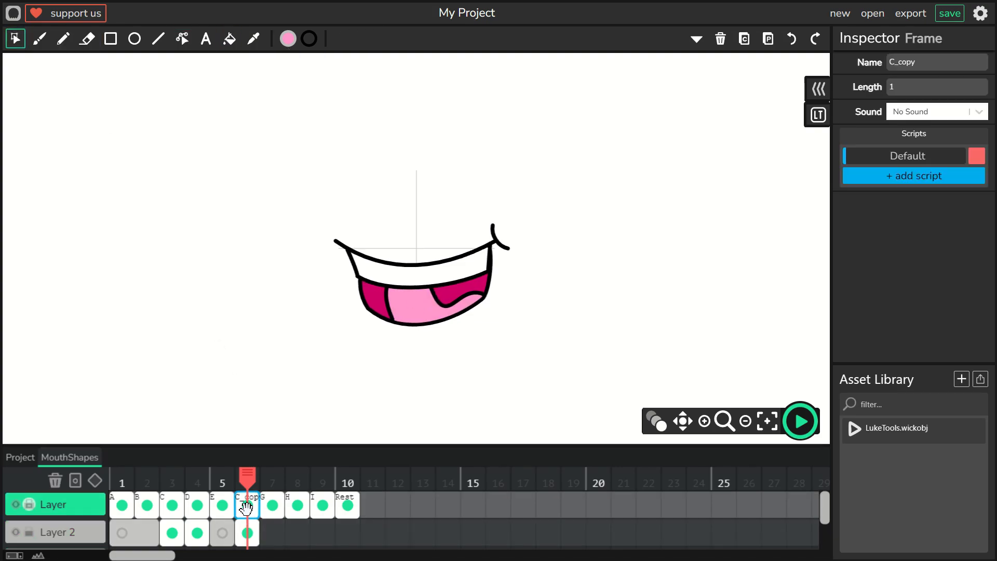
left_click(927, 63)
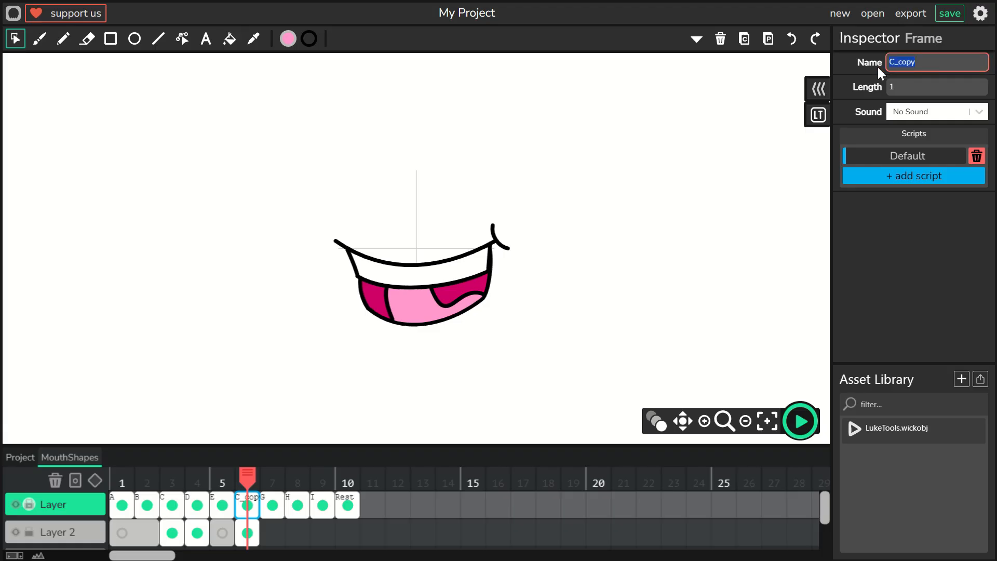
type("F")
left_click(325, 419)
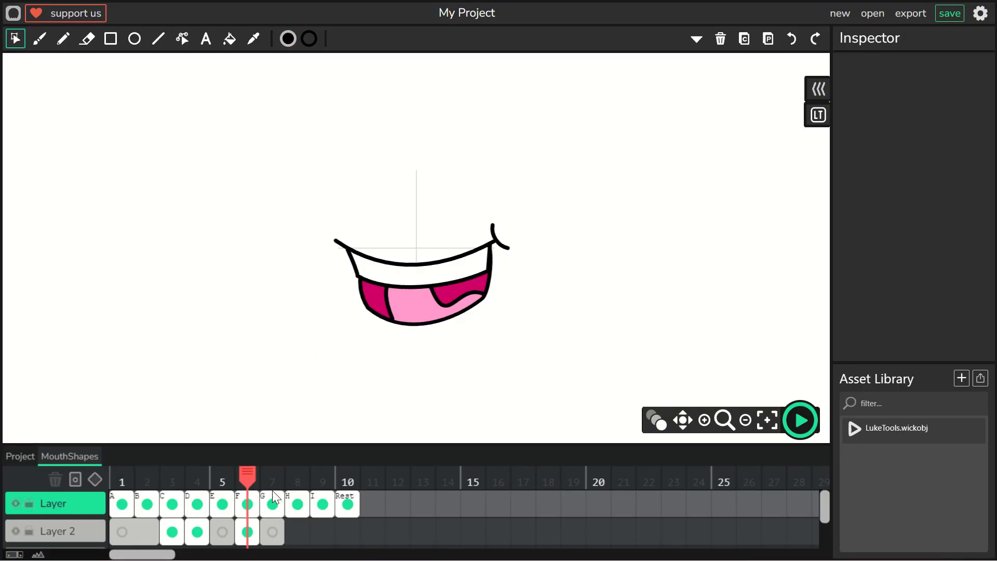
Copy frame C on both layers and paste it over frame G
left_click(270, 477)
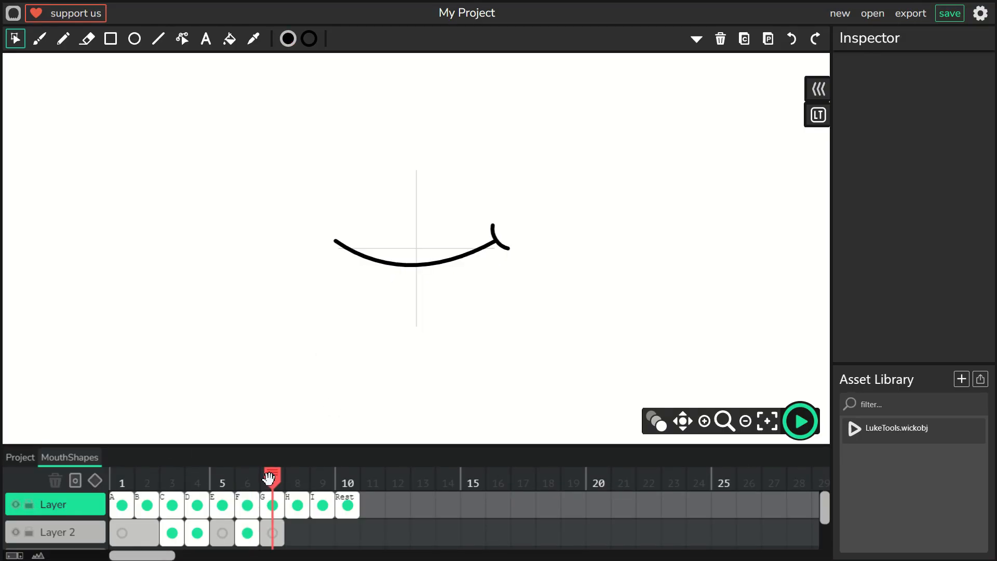
left_click(172, 477)
left_click(171, 505)
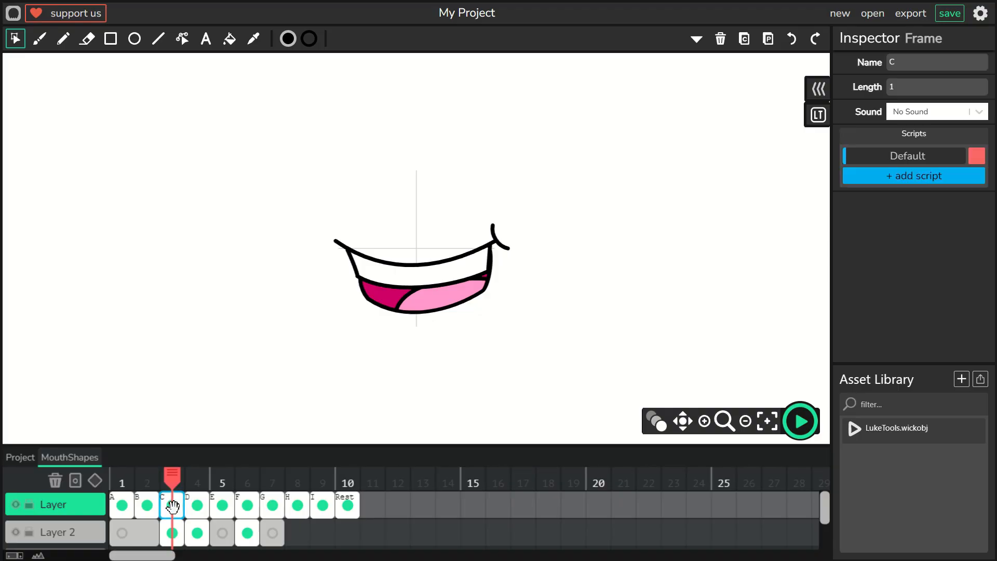
left_click(172, 535, "shift")
left_click(745, 40)
left_click(274, 504)
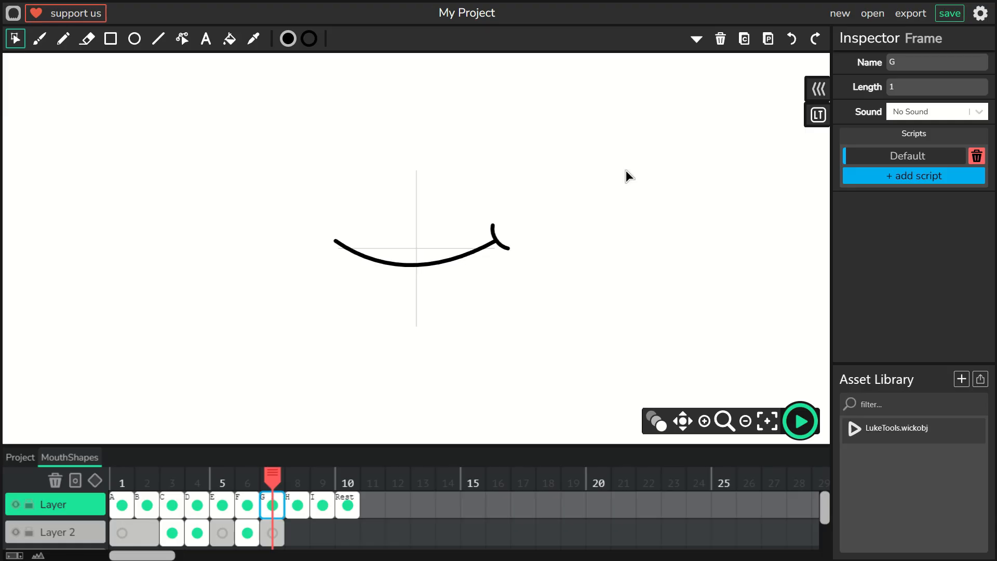
left_click(767, 42)
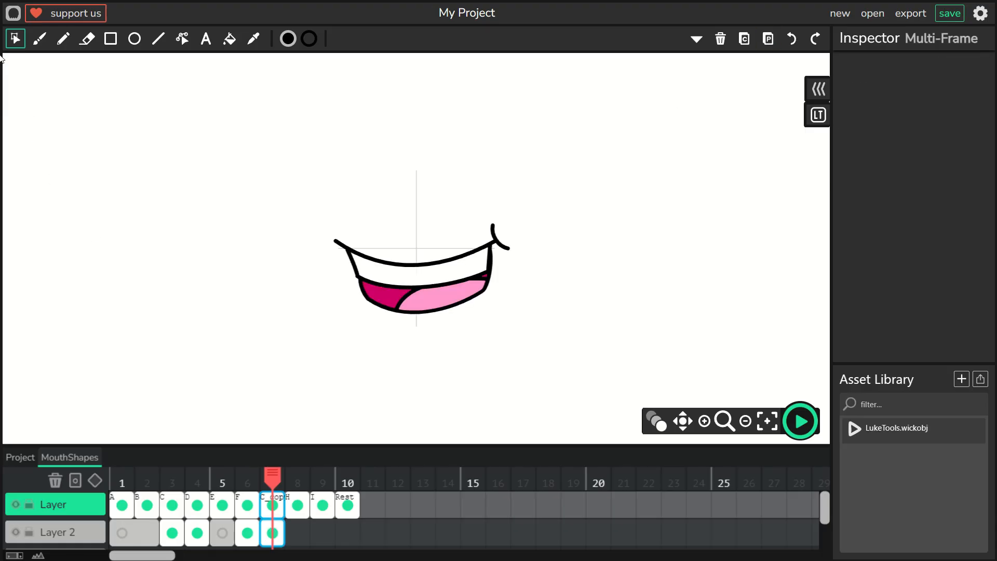
left_click(134, 183)
Delete the light pink tongue fill and the tongue line from the copy in frame 7
left_click(424, 307)
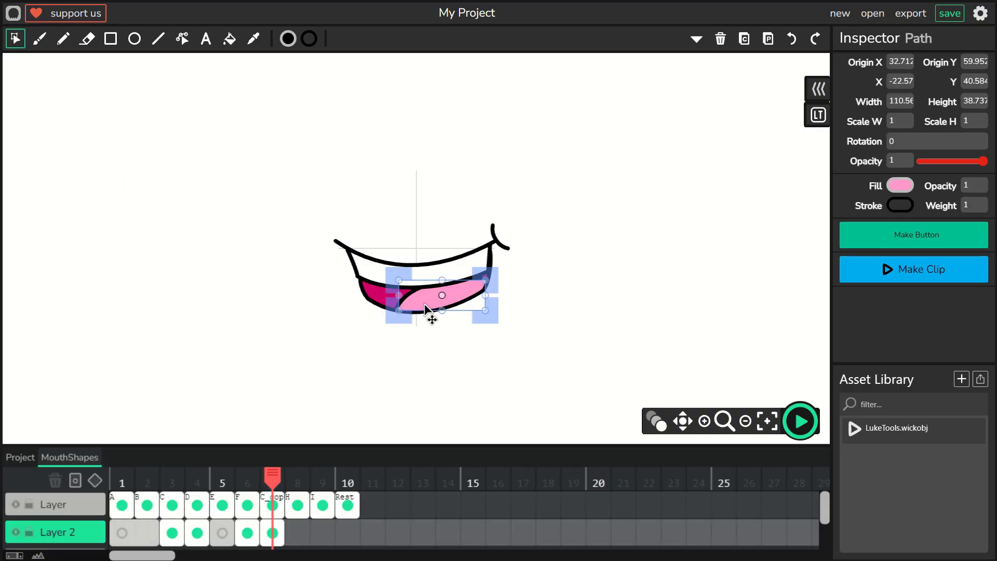
key("Delete")
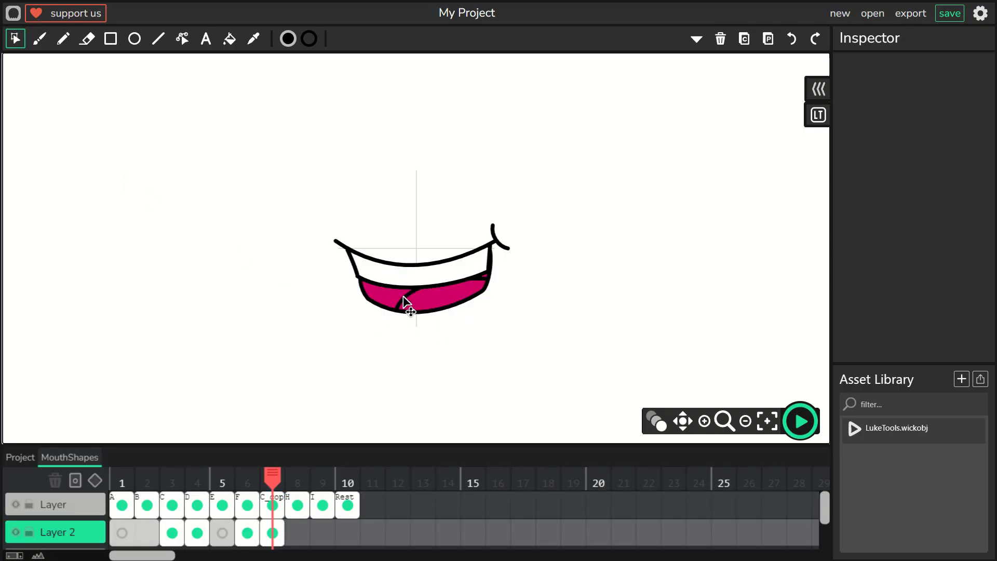
left_click(408, 303)
key("Delete")
Draw a light pink ellipse with a thin black outline above the mouth on the upper layer of frame 7
left_click(271, 505)
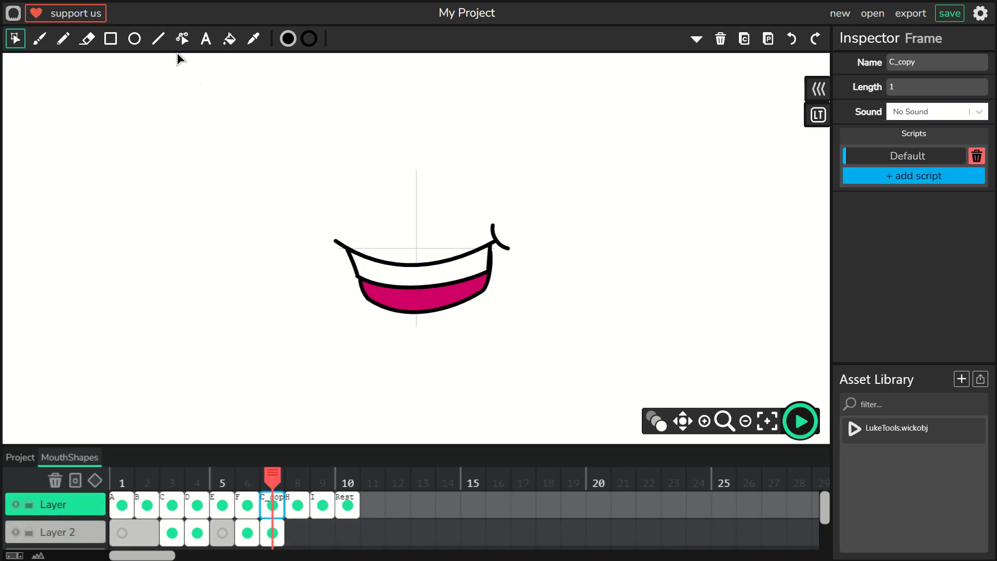
left_click(290, 41)
left_click(321, 199)
left_click(134, 38)
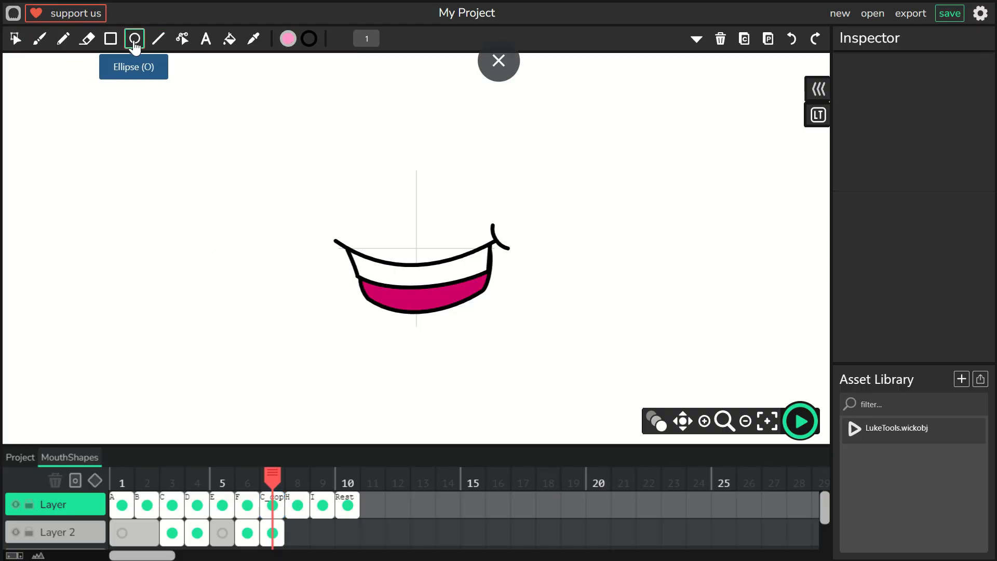
left_click_drag(271, 118, 335, 153)
left_click(16, 39)
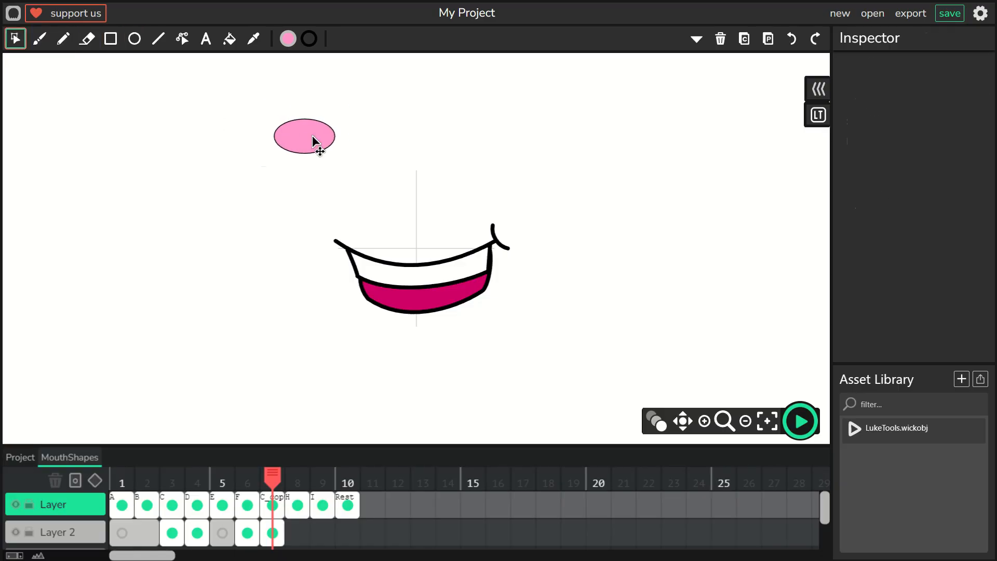
Set the light pink ellipse's stroke weight to 5
left_click(312, 135)
left_click(965, 204)
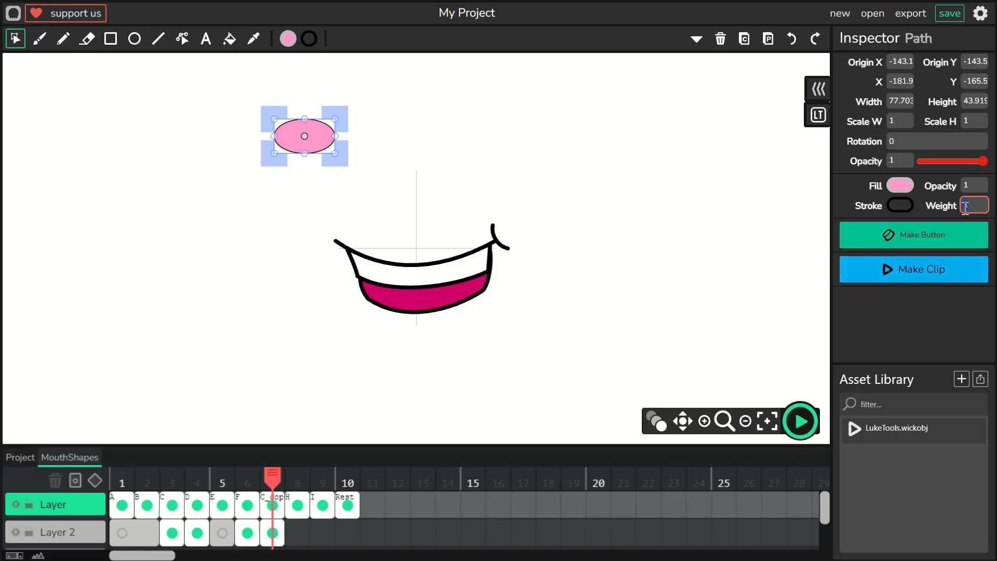
type("3")
left_click(609, 218)
left_click(314, 143)
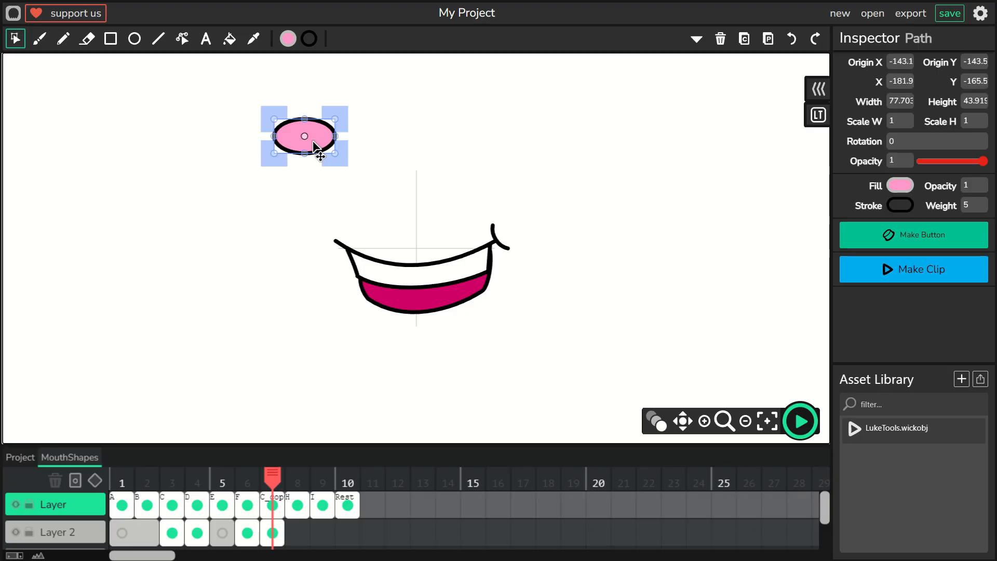
Duplicate the pink ellipse, overlap the copy side by side with the original, and unite the two into one shape
left_click(743, 38)
left_click(768, 38)
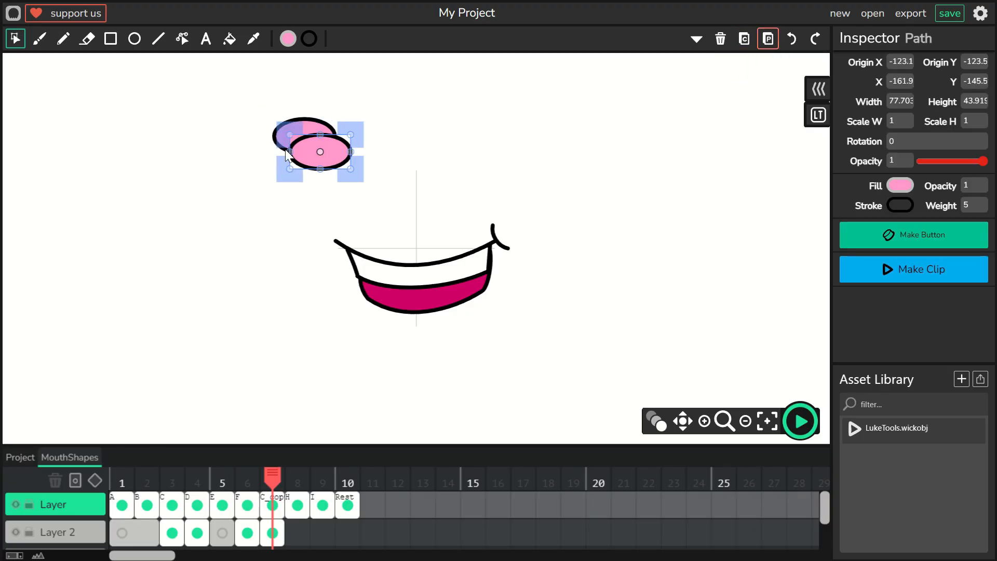
left_click_drag(347, 150, 351, 141)
left_click(284, 136, "shift")
left_click(696, 39)
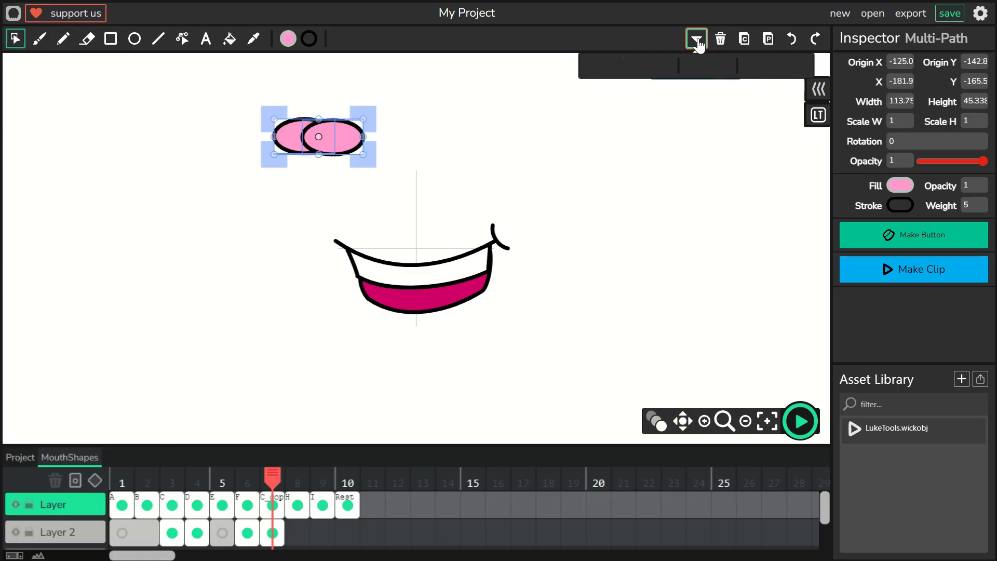
left_click(754, 66)
Smooth the lower edge of the united tongue shape by removing its bottom points and bending the edge downward
left_click(182, 38)
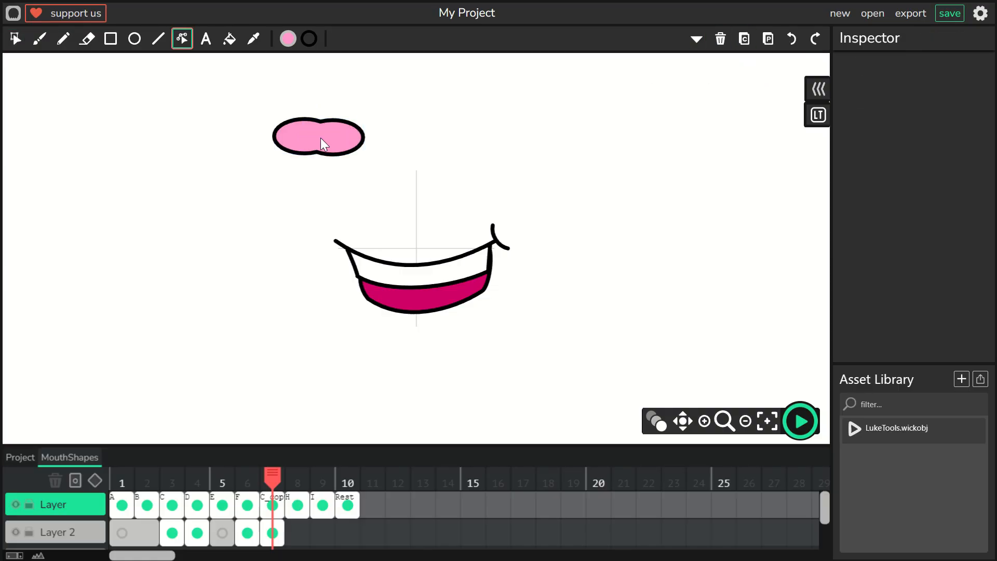
left_click(316, 151)
double_click(316, 152)
double_click(332, 153)
double_click(304, 153)
left_click_drag(316, 142, 316, 158)
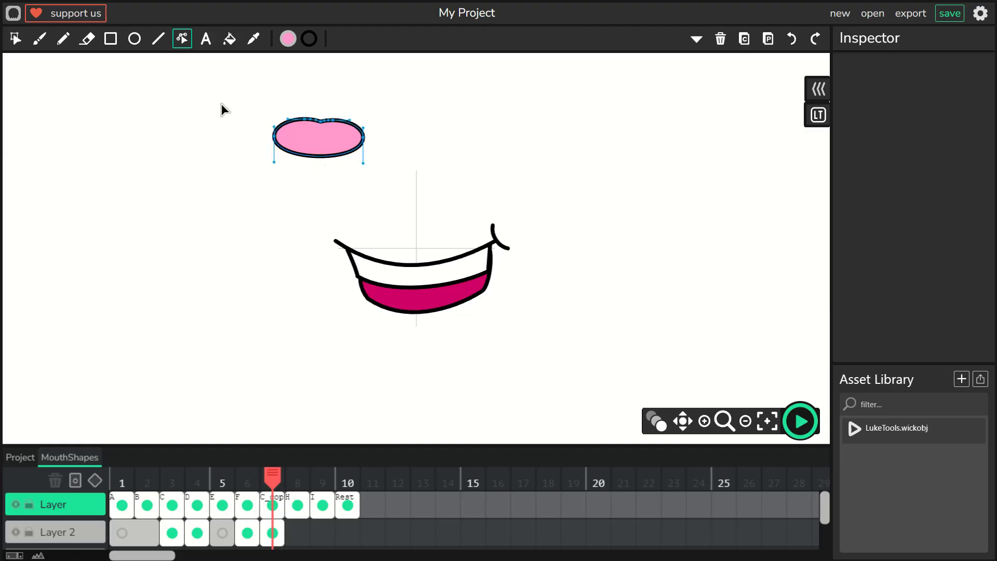
Draw a short black line with stroke weight 5, place it at the tongue's upper notch, and bend it into a curve
left_click(17, 40)
left_click(159, 38)
left_click_drag(253, 120, 232, 136)
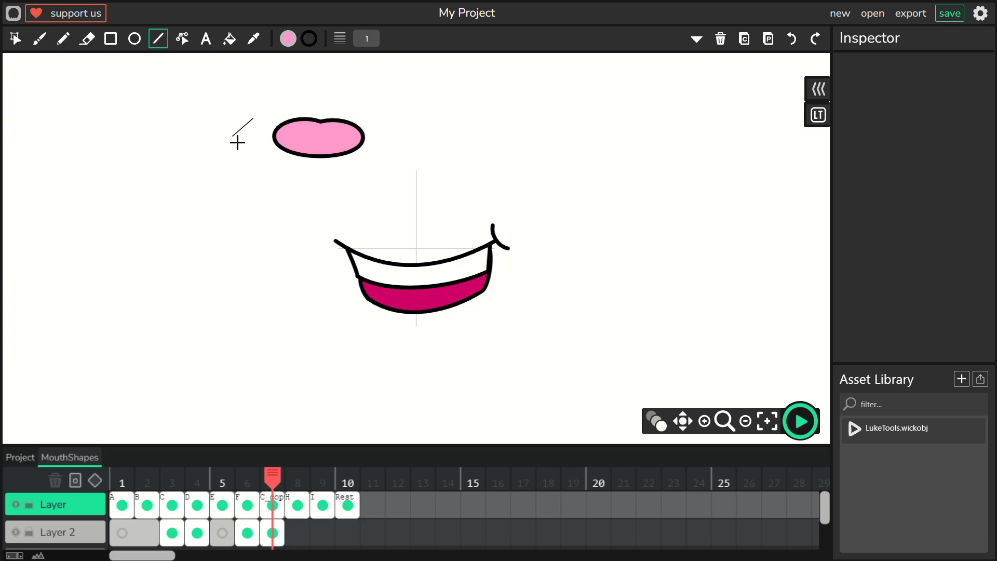
left_click(16, 39)
left_click(243, 127)
type("5")
left_click(244, 132)
left_click_drag(245, 126, 304, 128)
left_click(182, 39)
Move the tongue together with its curved line into the mouth opening in frame 7
left_click(15, 38)
left_click_drag(232, 104, 391, 153)
left_click_drag(345, 148, 443, 302)
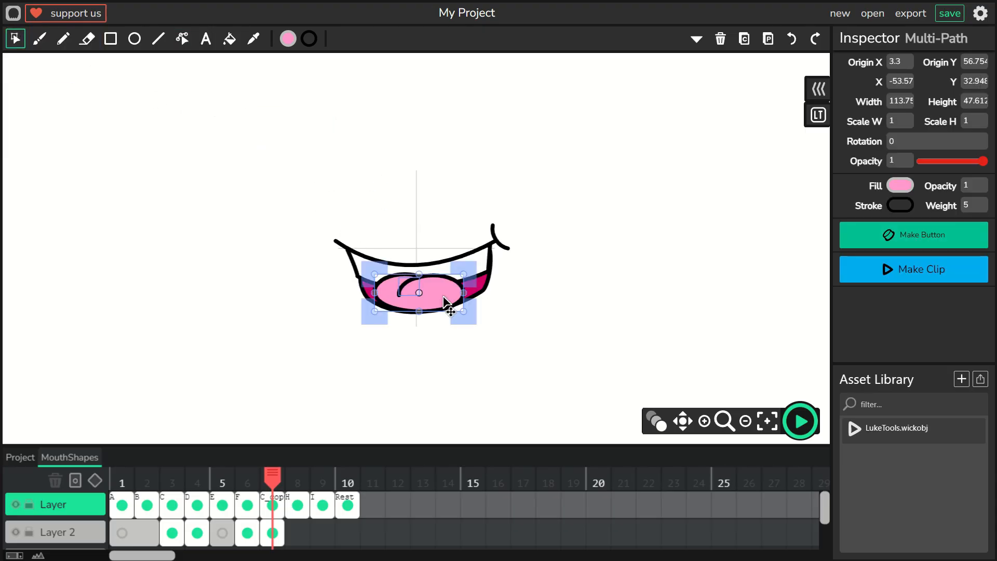
left_click(426, 175)
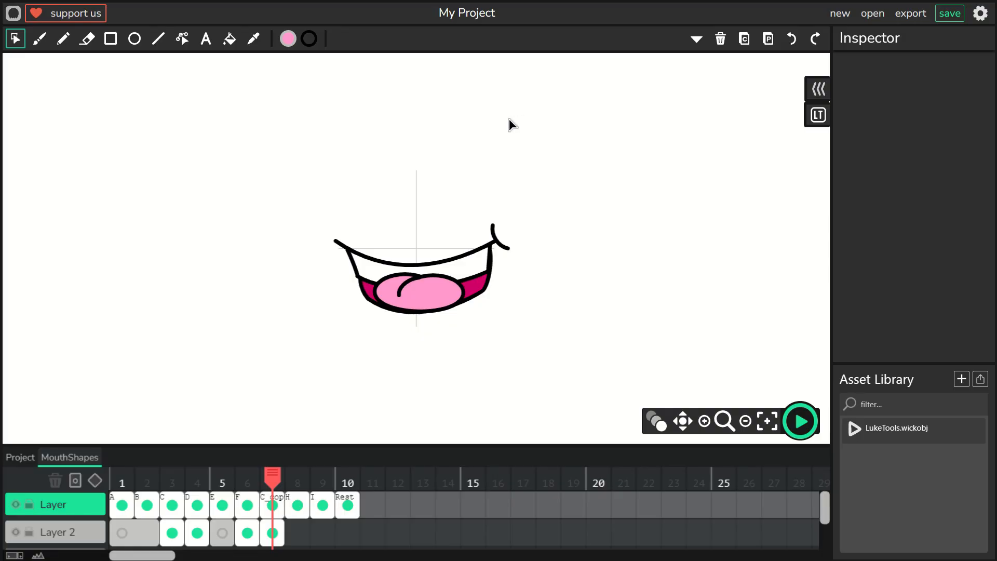
Rename the copied upper-layer frame in frame 7 as G
left_click(275, 505)
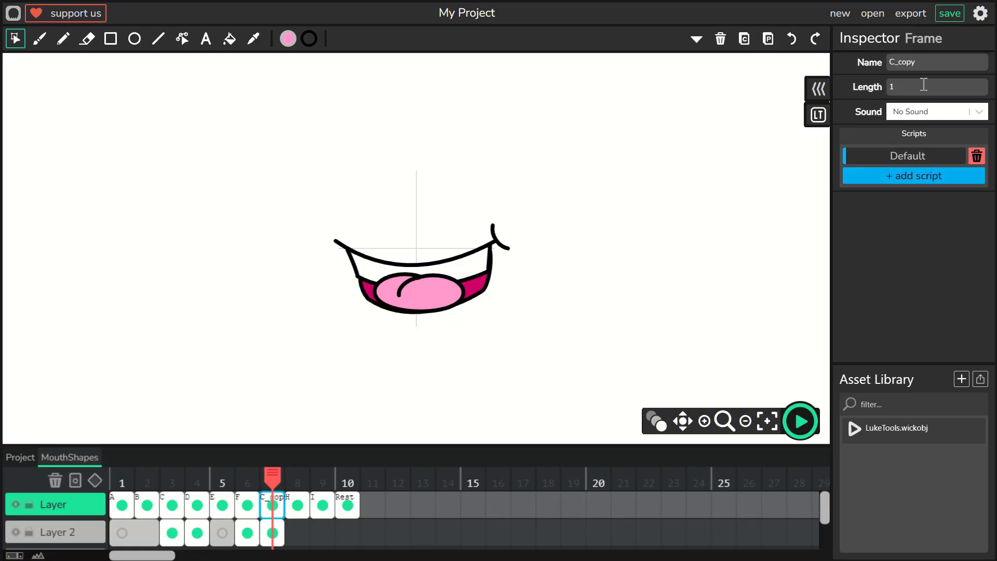
left_click(932, 61)
left_click_drag(932, 61, 867, 67)
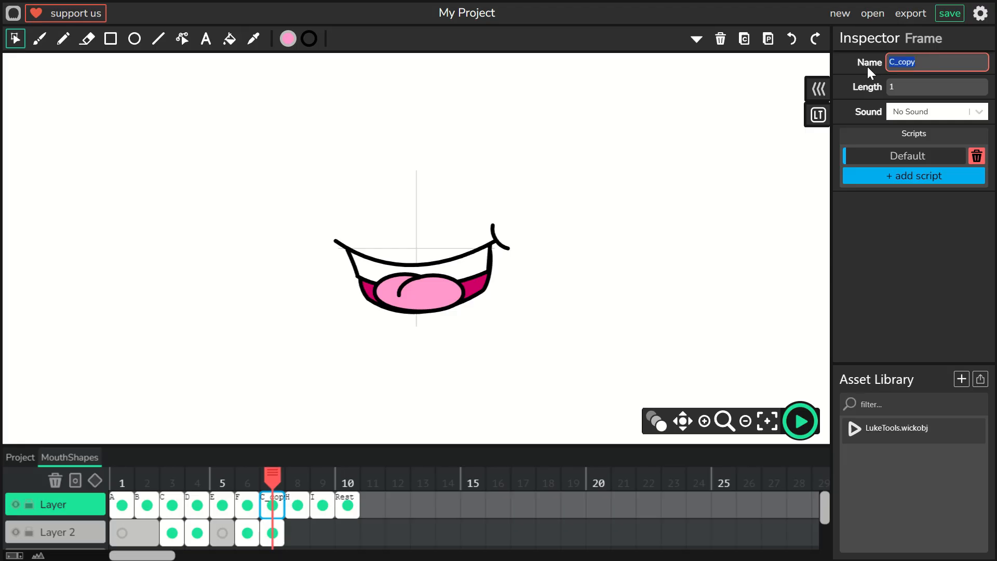
type("G")
left_click(274, 318)
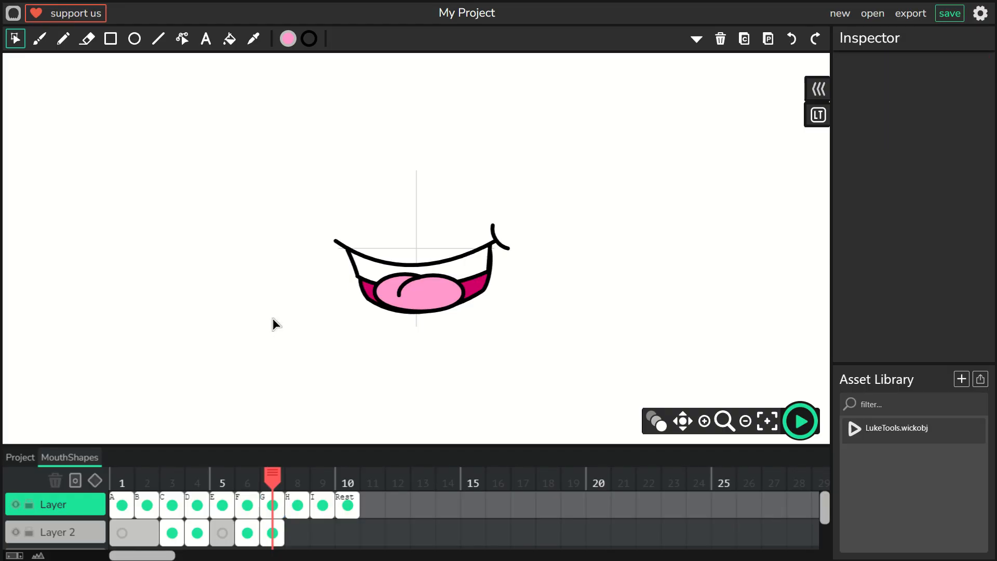
Draw a circle about 118 by 122 in the mouth's dark pink in frame H and centre it on the smile line
left_click(253, 38)
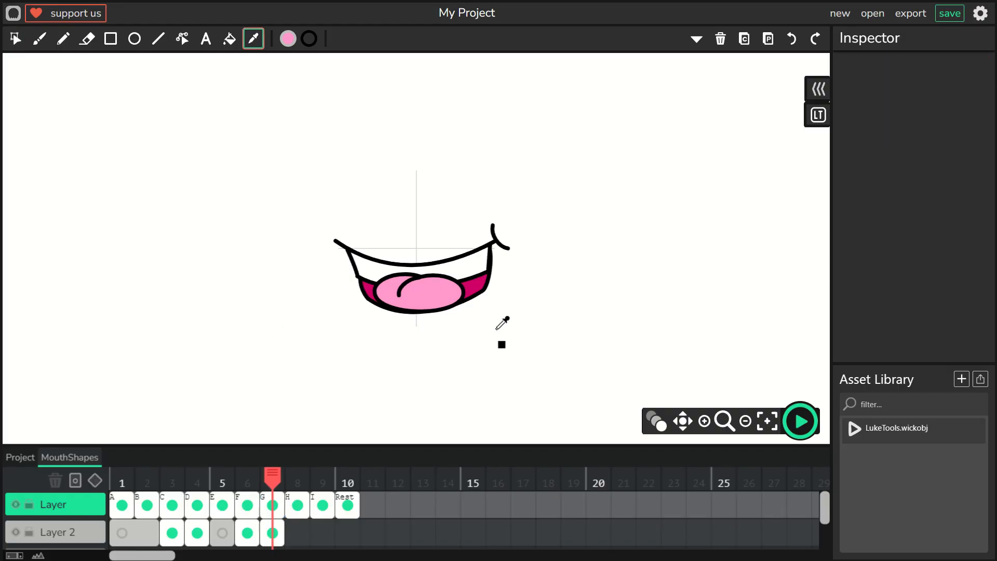
left_click(474, 284)
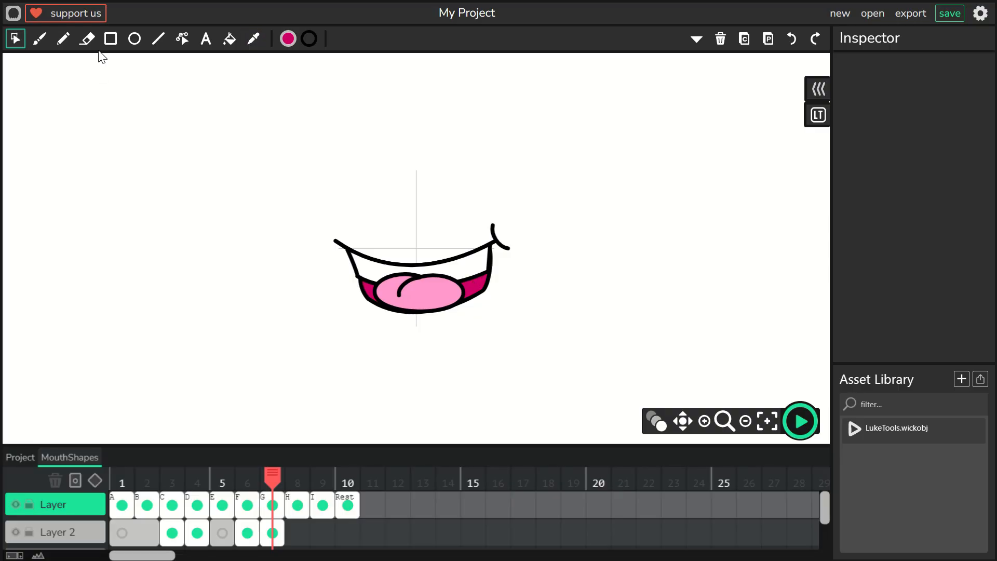
left_click(134, 42)
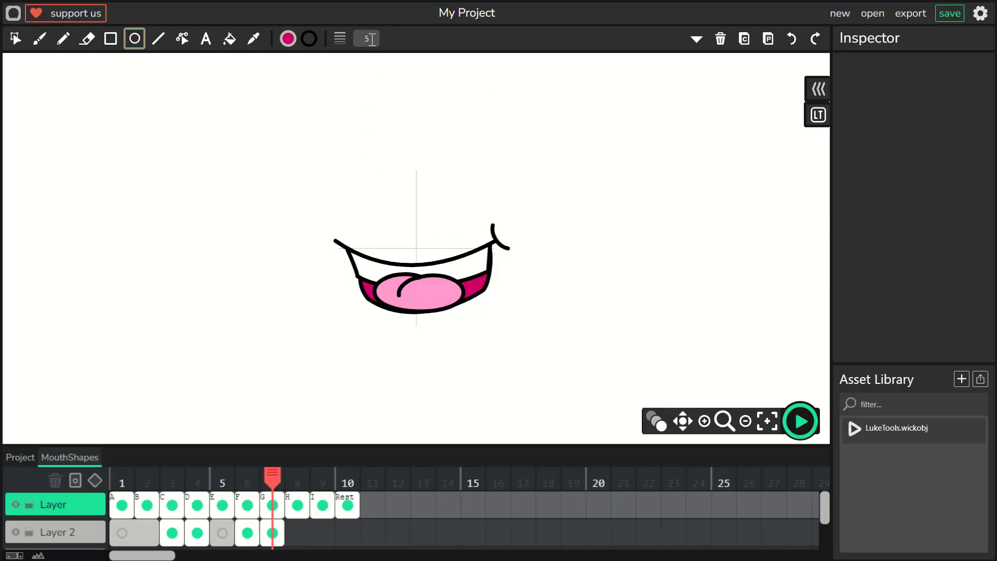
left_click(298, 479)
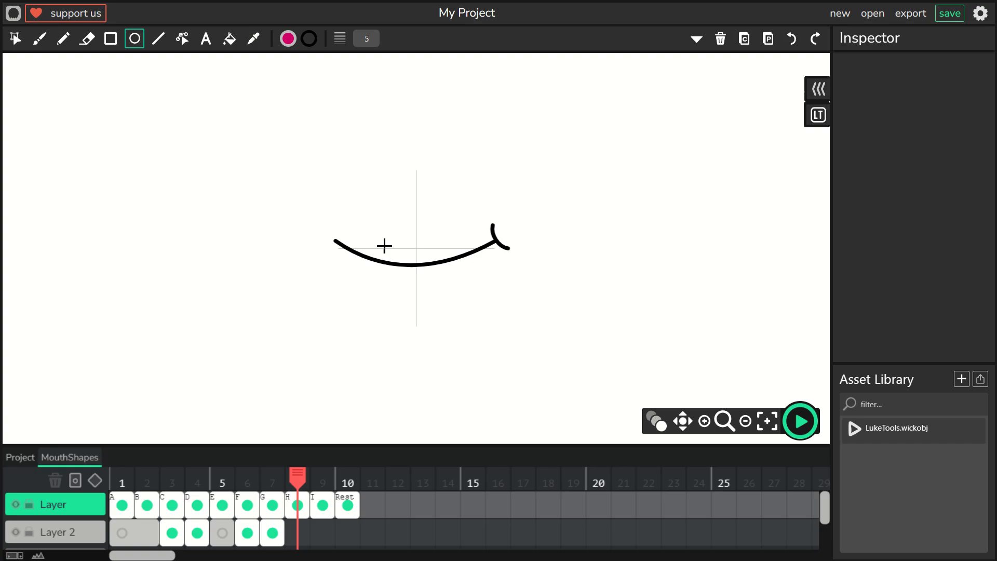
left_click_drag(379, 239, 472, 336)
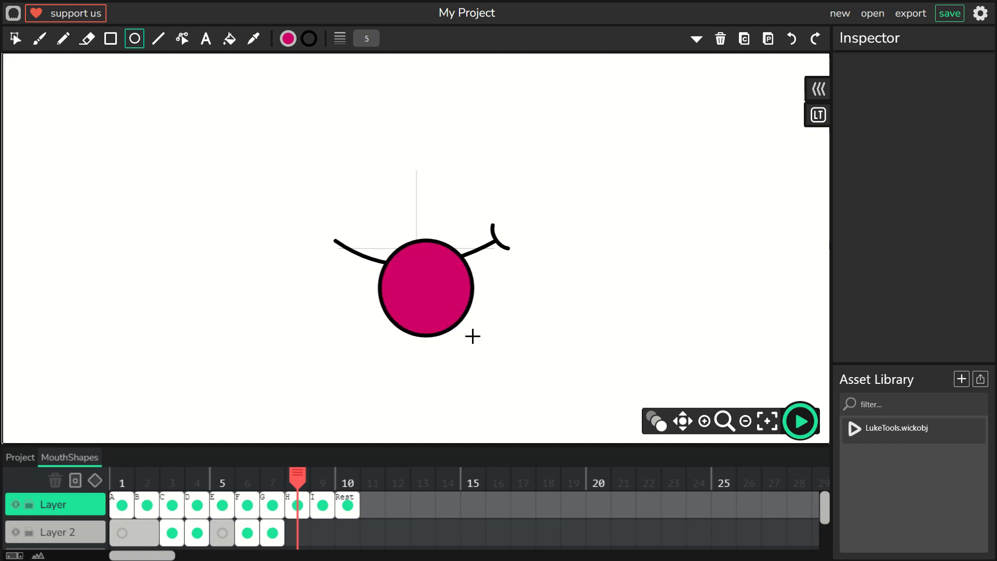
left_click(15, 39)
left_click(403, 280)
left_click_drag(436, 312, 424, 286)
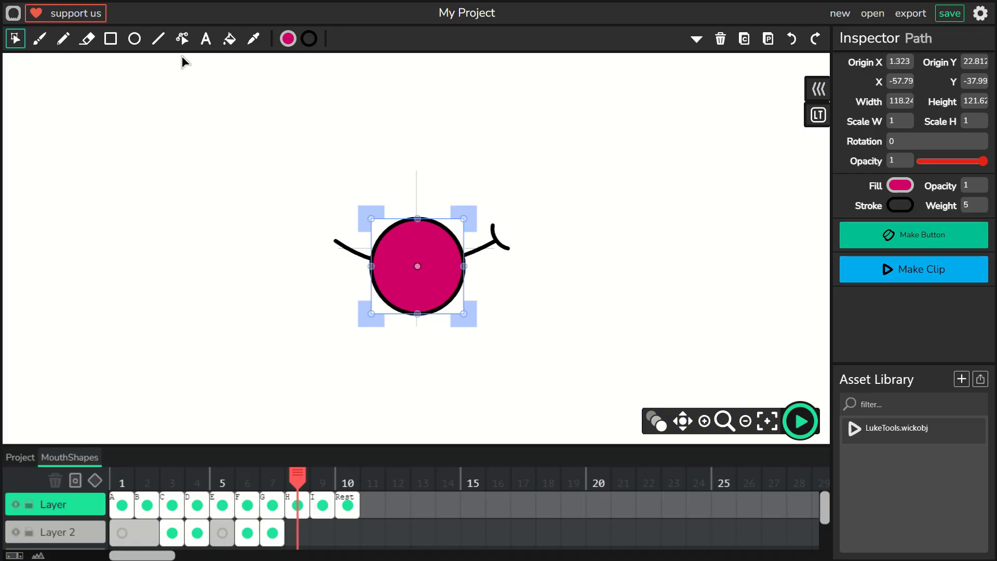
Reshape the circle in frame H into an open mouth by flattening its top, widening both sides upward, and raising the bottom
left_click(181, 40)
left_click_drag(417, 218, 418, 233)
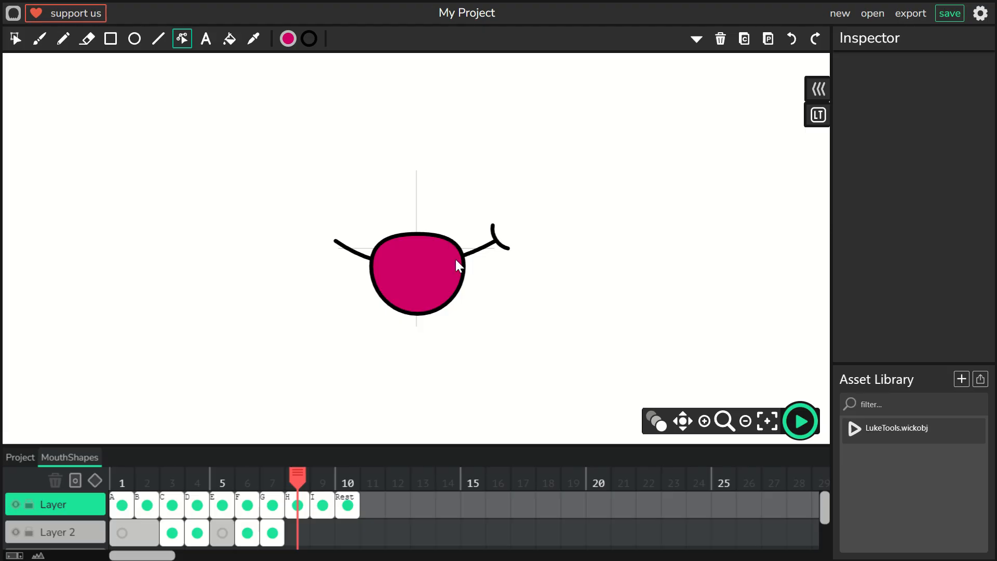
left_click_drag(463, 266, 479, 251)
left_click_drag(371, 266, 357, 255)
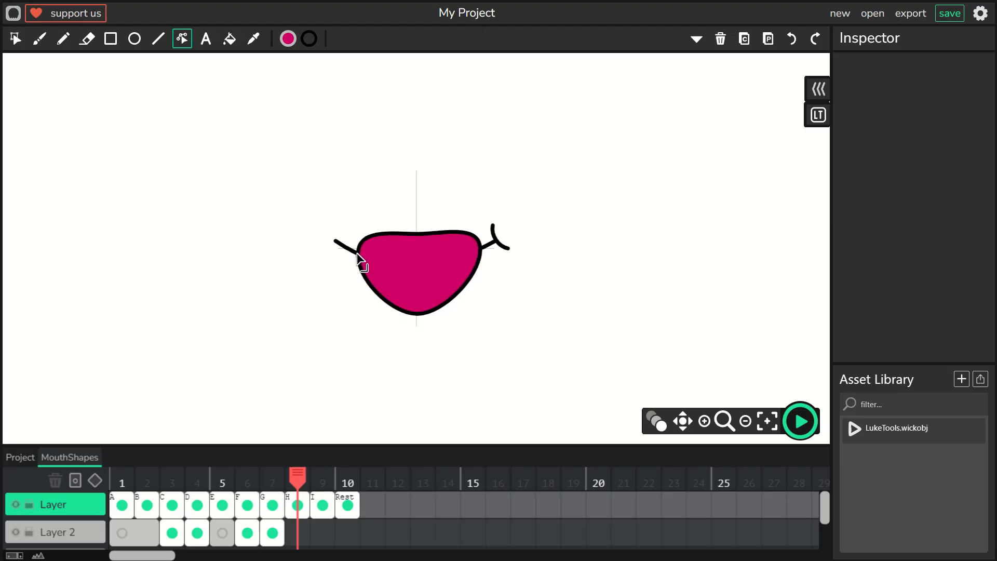
left_click_drag(418, 315, 417, 304)
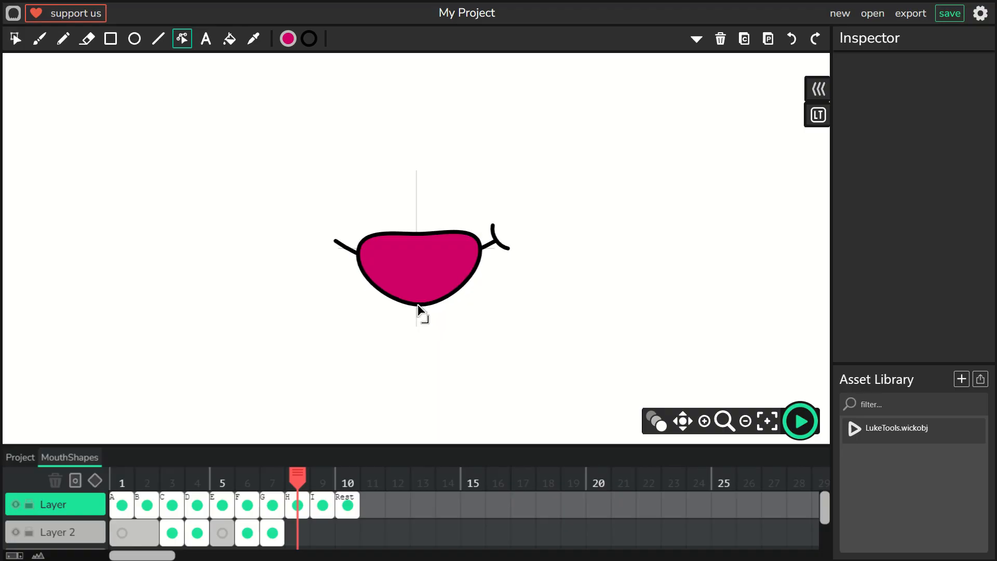
Draw a short black line below the mouth in frame H and bend it into a shallow upturned curve
left_click(158, 39)
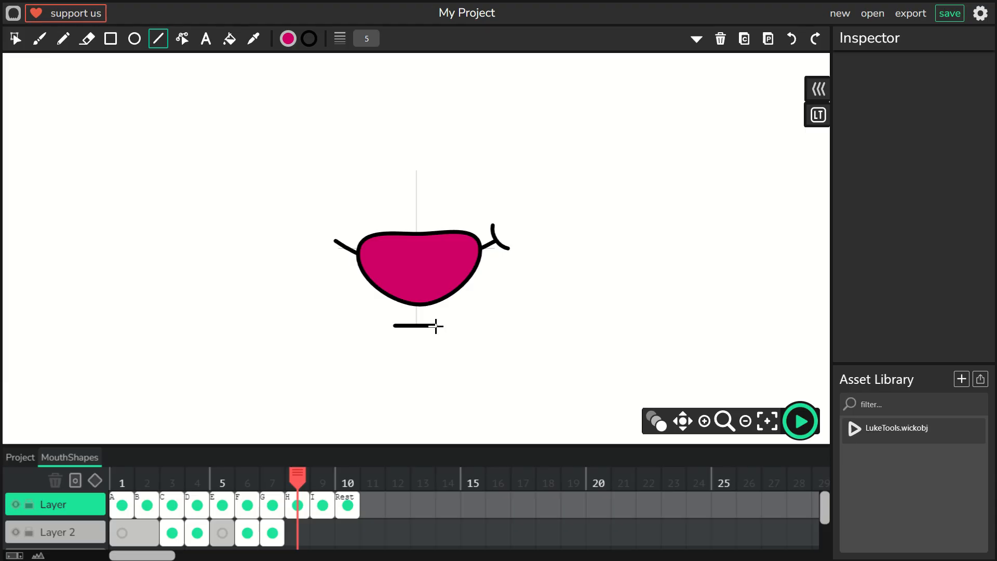
left_click(182, 38)
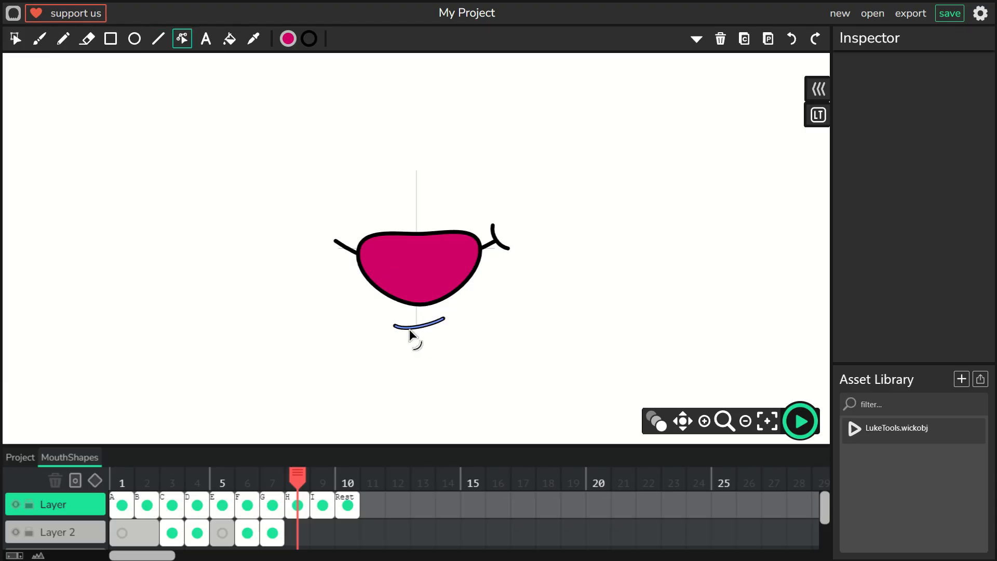
left_click_drag(395, 325, 397, 317)
Draw a small dark pink ellipse with a black outline in frame I and centre it on the smile line
left_click(324, 502)
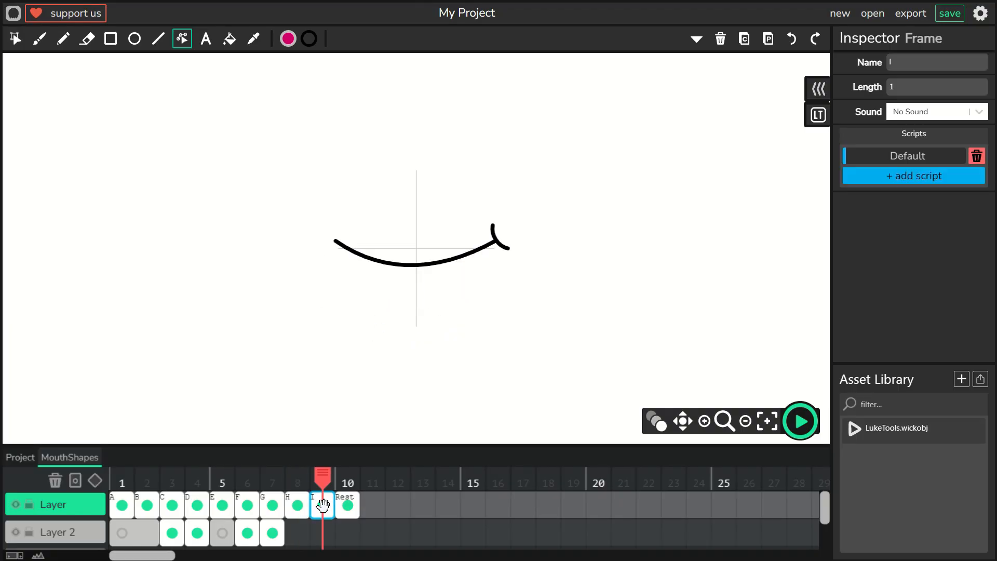
left_click(135, 40)
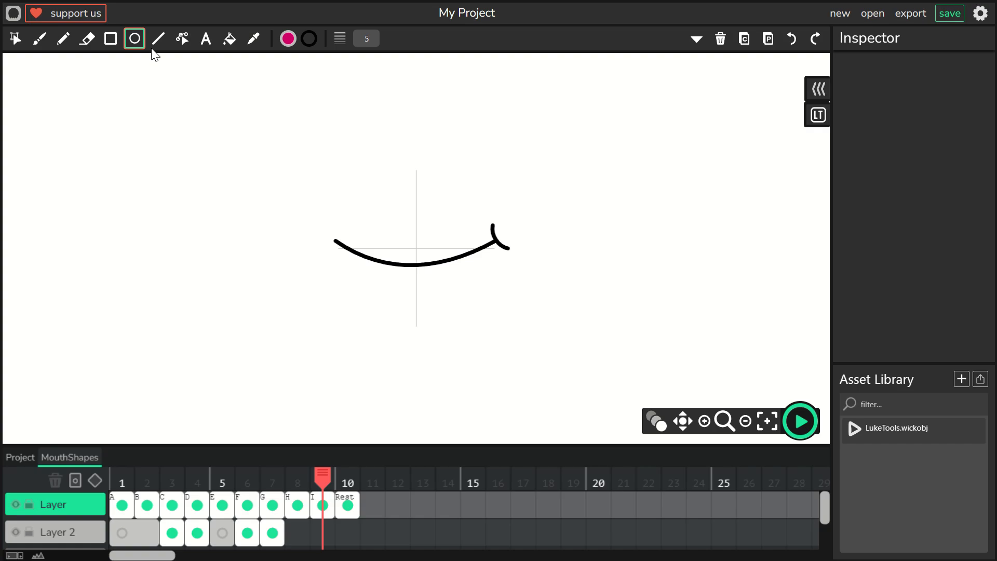
left_click_drag(387, 237, 455, 299)
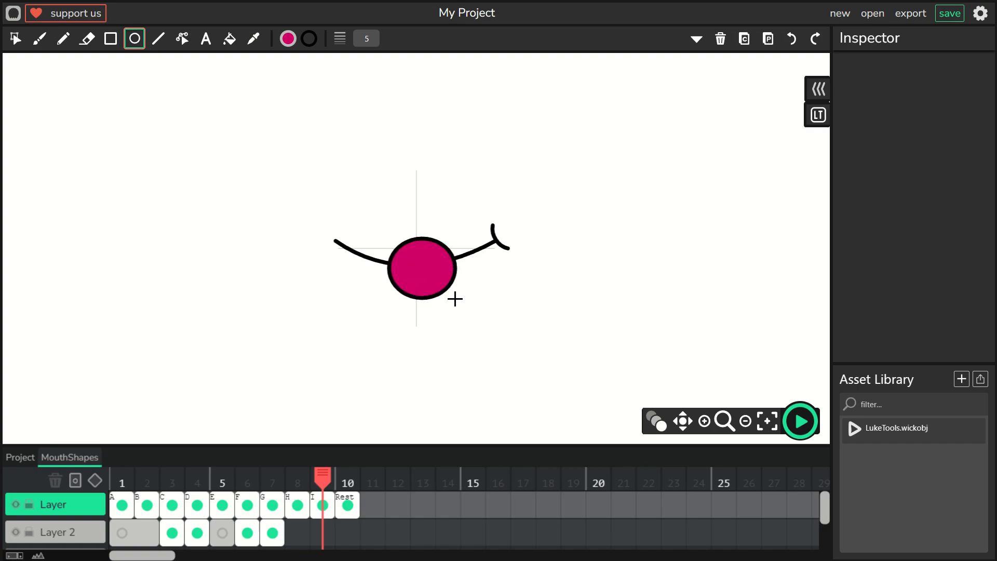
key("v")
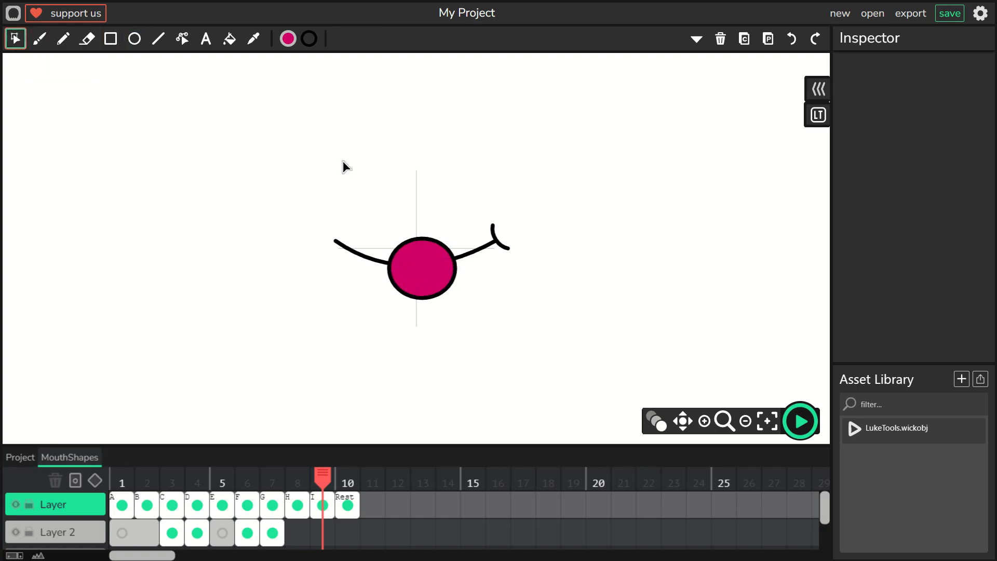
left_click(430, 268)
Shorten the smile line at both ends in frame I and move the cheek mark onto its new right end
left_click(182, 39)
left_click_drag(337, 242, 363, 249)
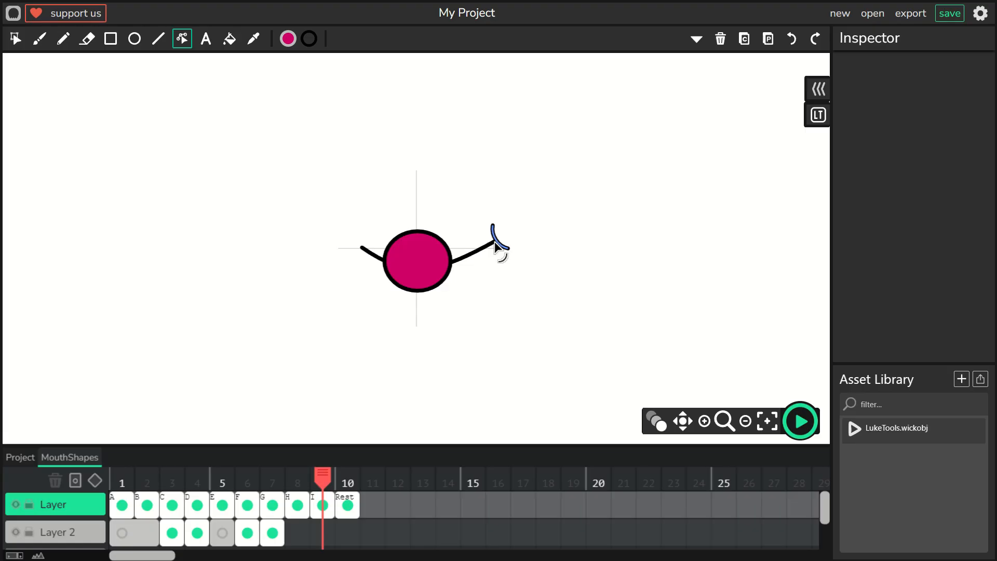
left_click_drag(494, 244, 472, 250)
left_click(15, 39)
left_click(497, 233)
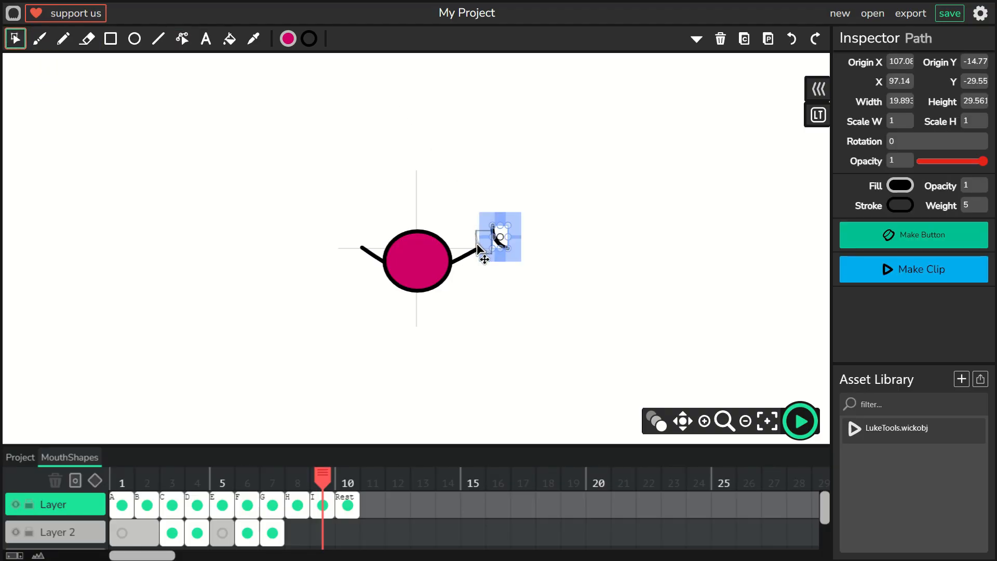
left_click(680, 214)
Return to the main project timeline and move the MouthShapes clip toward the centre of the canvas
mouse_move(322, 475)
left_mouse_down()
mouse_move(122, 487)
mouse_move(347, 508)
left_mouse_up()
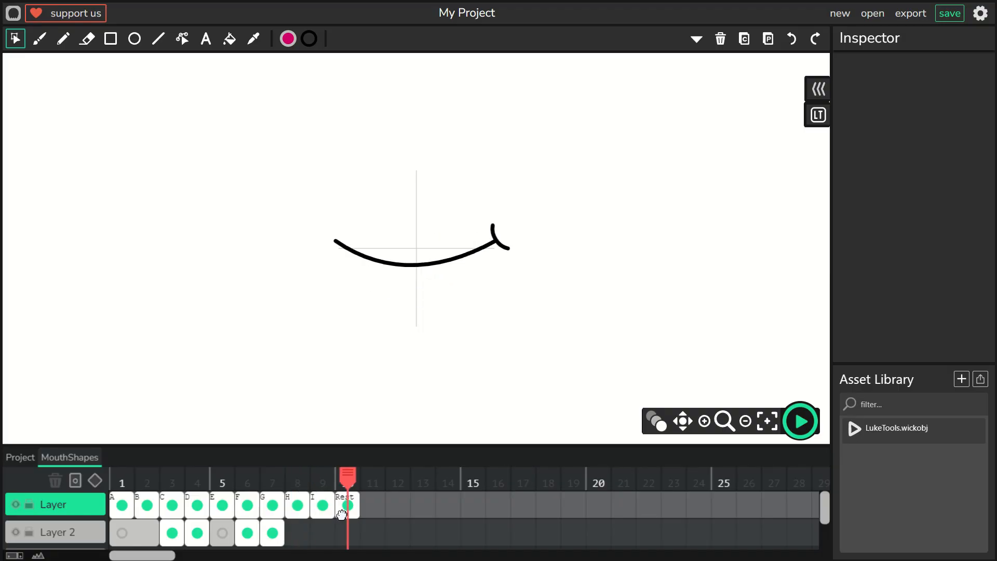
left_click(24, 460)
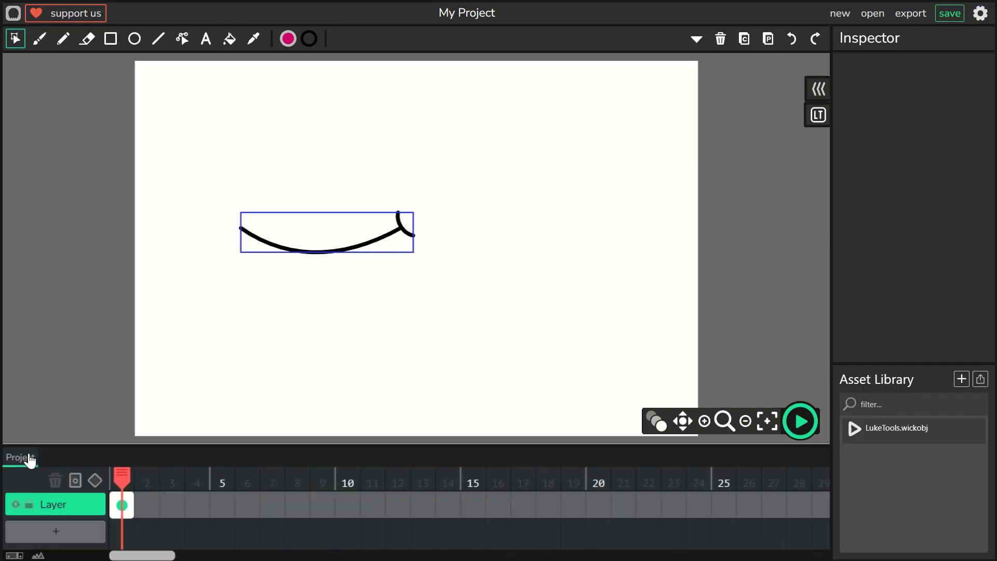
left_click(387, 242)
left_click_drag(384, 240, 457, 238)
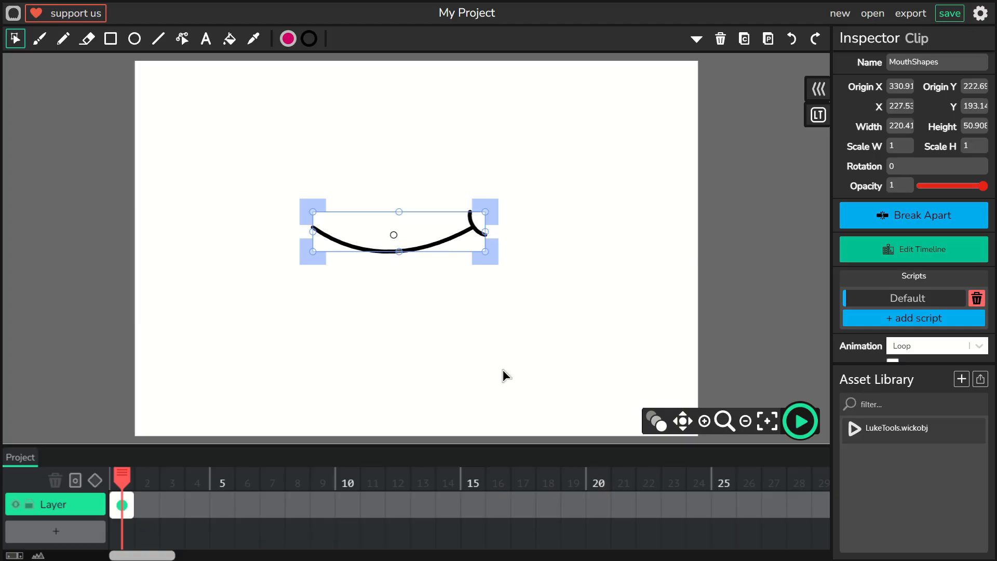
Set the project framerate to 24 FPS and apply the settings
left_click(980, 16)
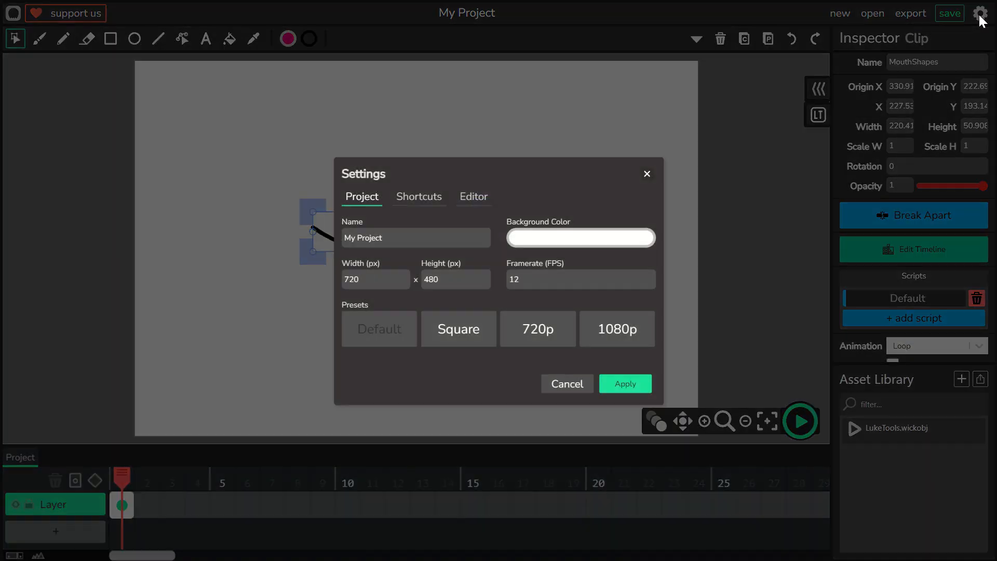
left_click(527, 281)
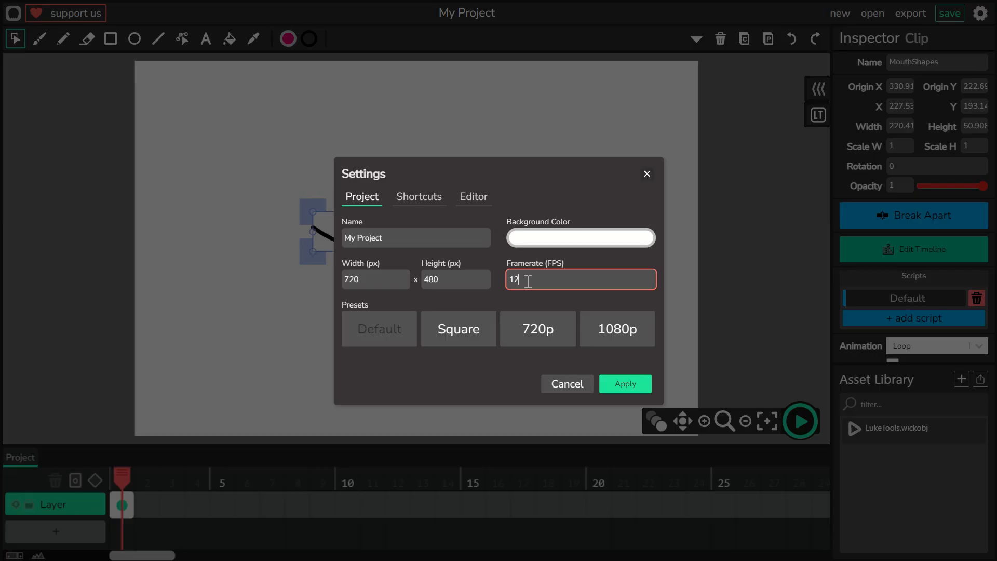
left_click_drag(527, 281, 512, 280)
type("24")
left_click(619, 384)
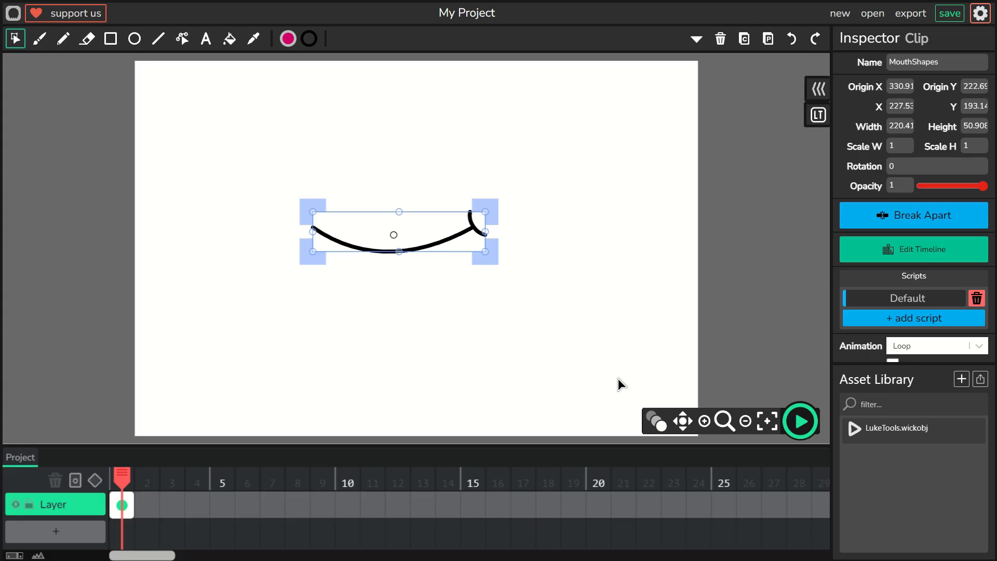
Open the mouth lip-sync tool from Luke Tools and load the audio file AnythingSanta.mp3
left_click(817, 116)
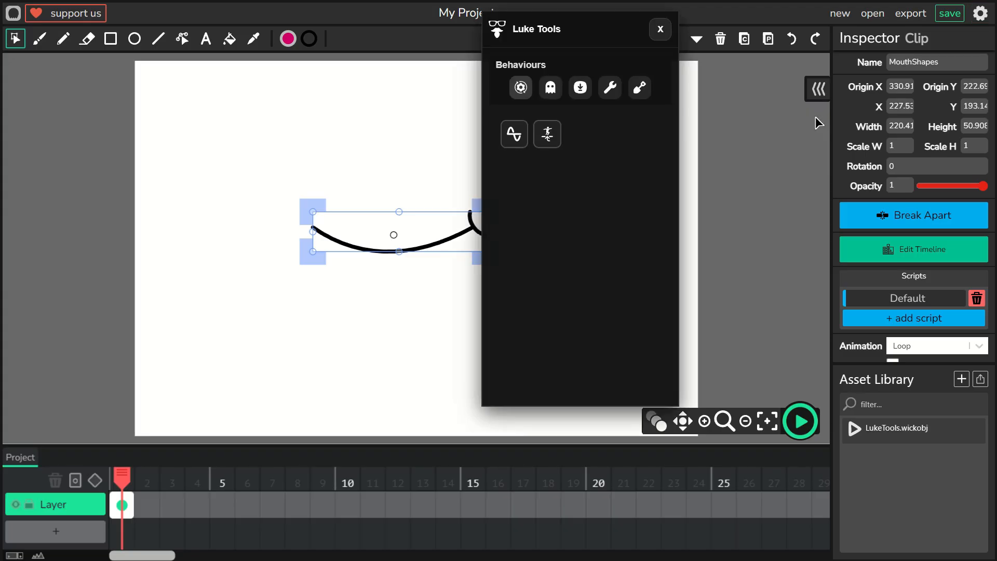
left_click(610, 88)
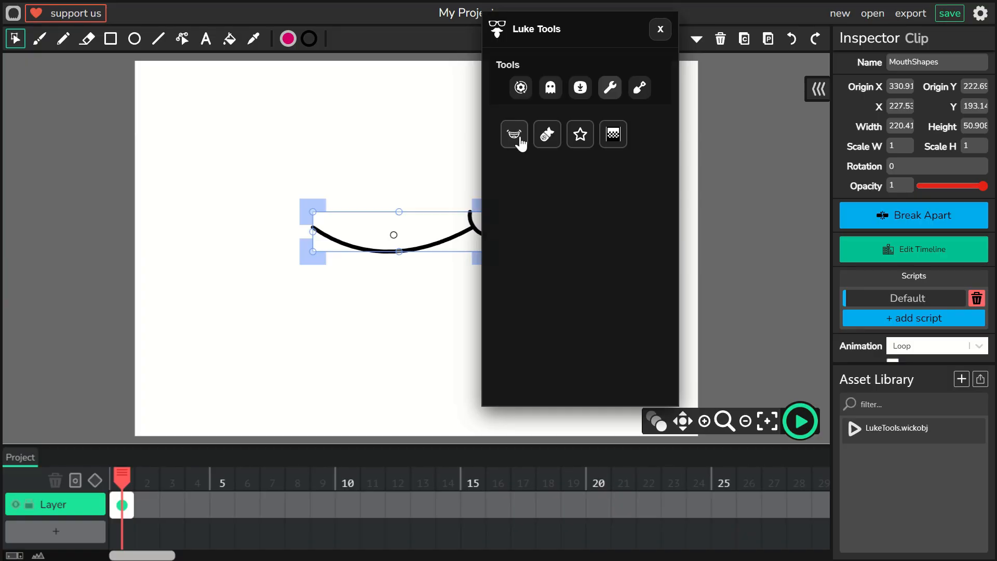
left_click(520, 139)
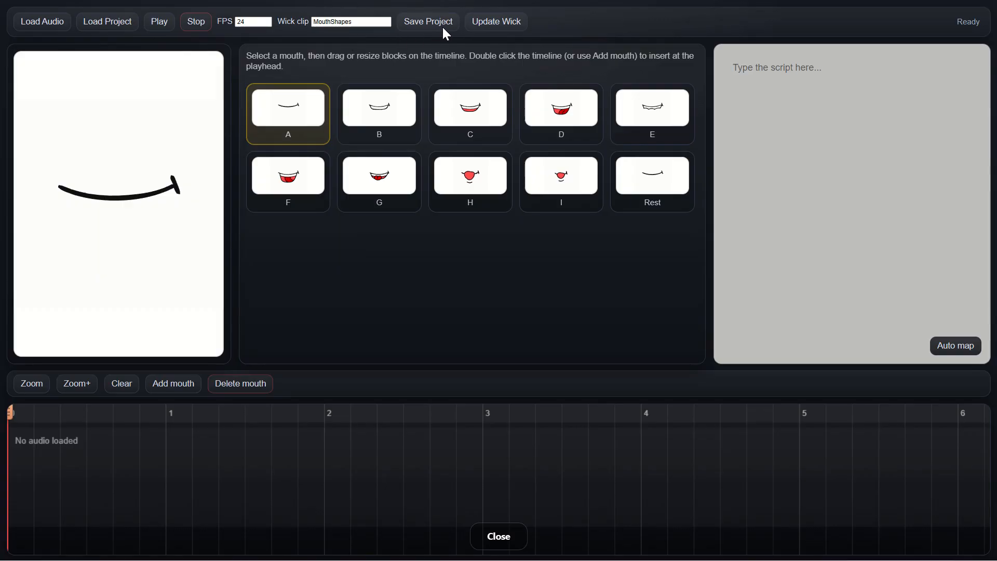
left_click(51, 23)
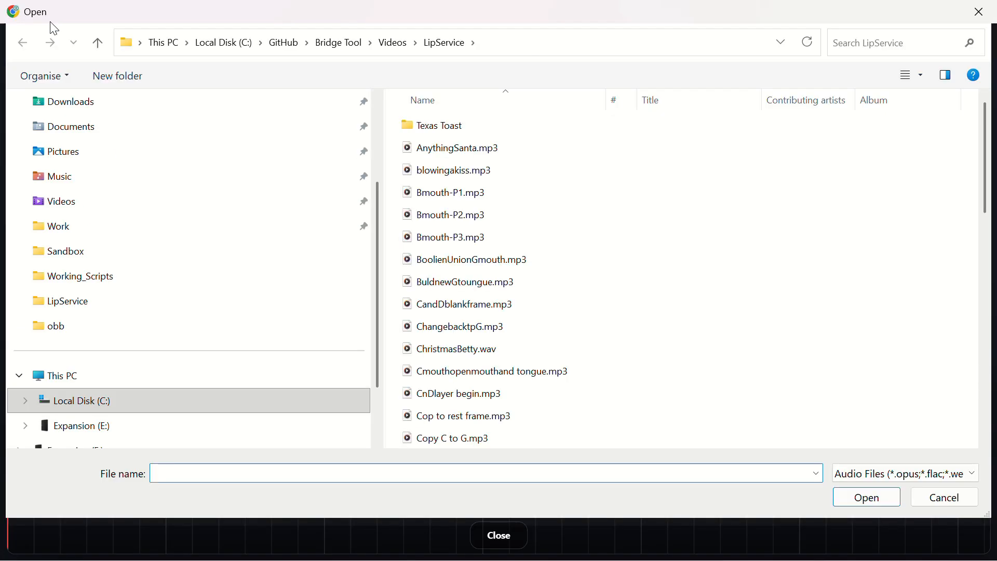
left_click(458, 150)
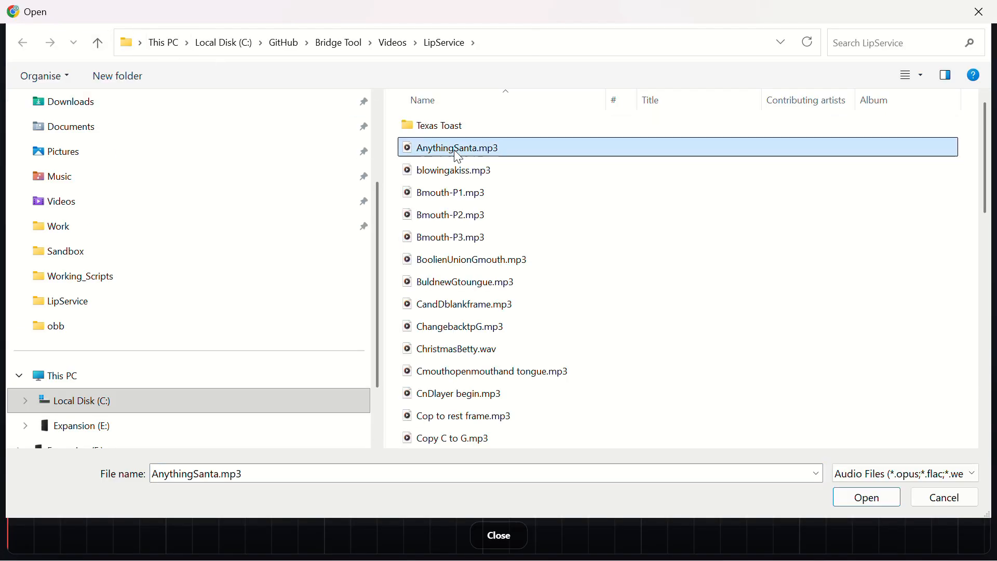
left_click(865, 501)
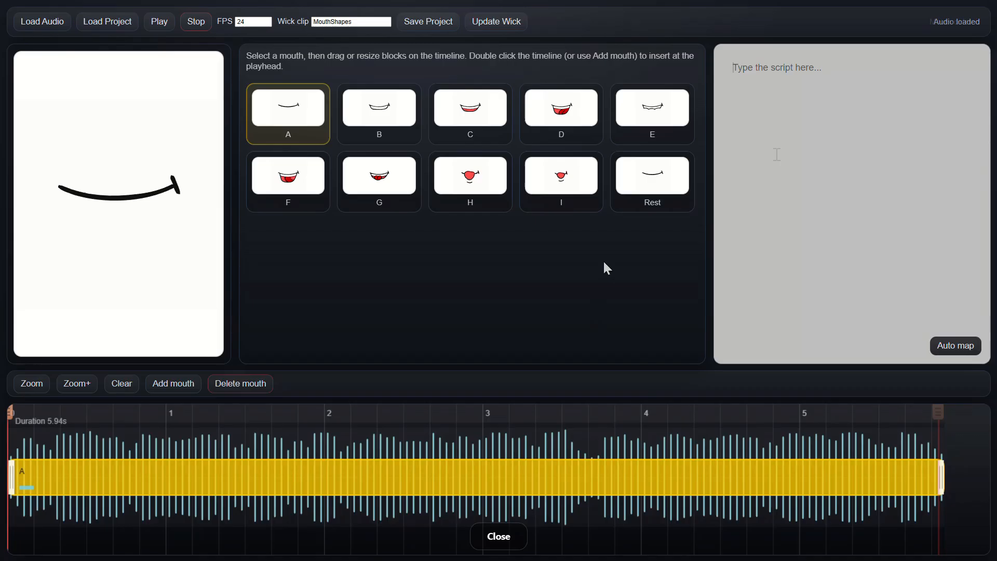
Enter the script "Anything that Santa ewould bring could never compare with you. Ahh" and auto-map it to mouth blocks
left_click(777, 154)
type("An")
type("yth")
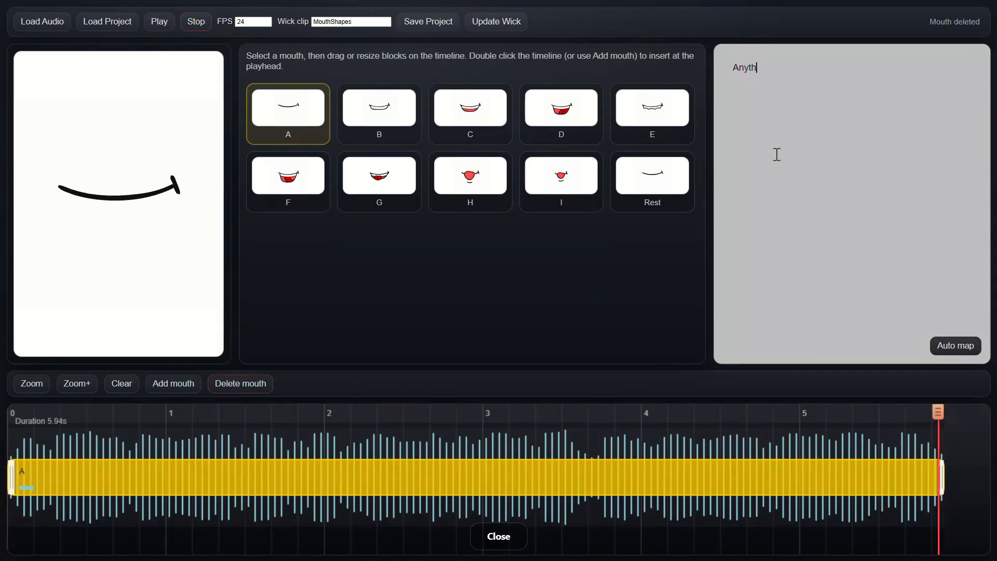
type("ing that Santa ewould bring")
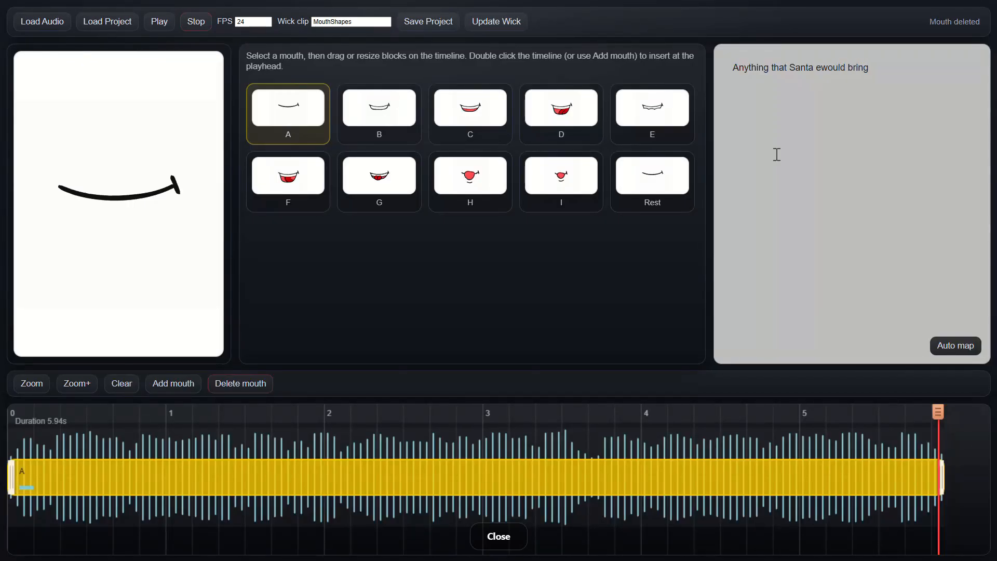
type(" could never compare with you. Ahh")
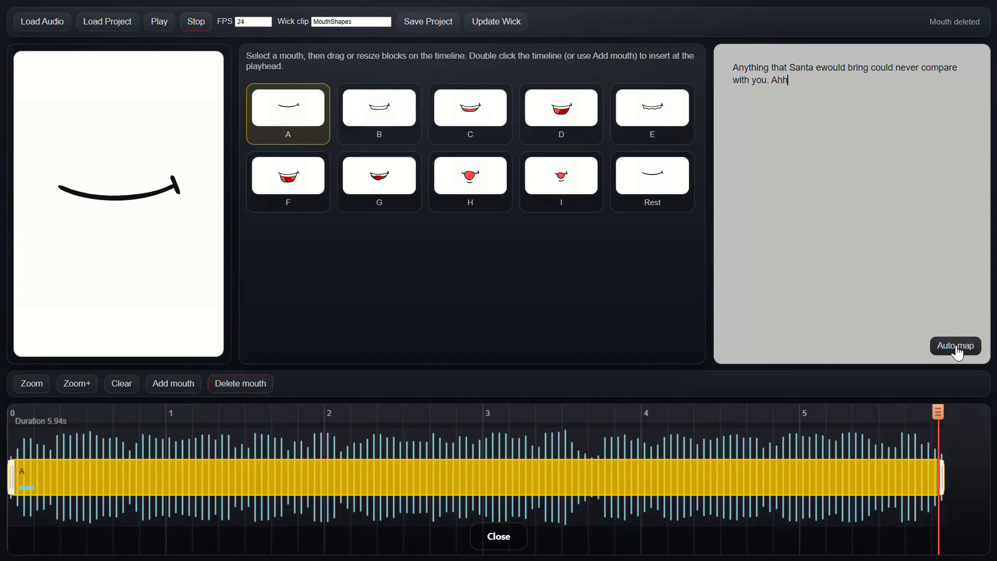
left_click(956, 346)
Scrub through the opening of the audio and change the first mouth block on the timeline to D
left_click_drag(190, 423, 5, 445)
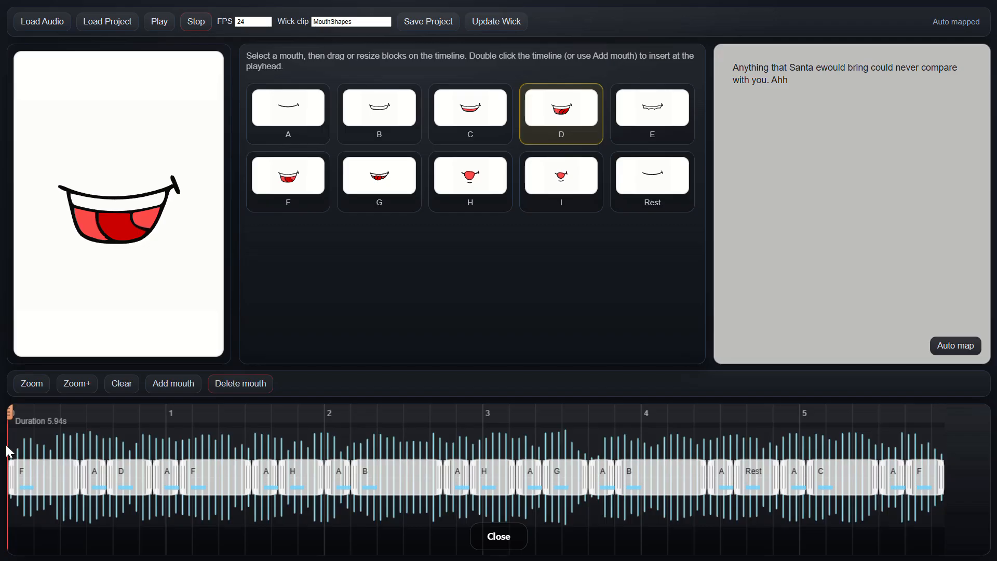
left_click_drag(12, 411, 73, 420)
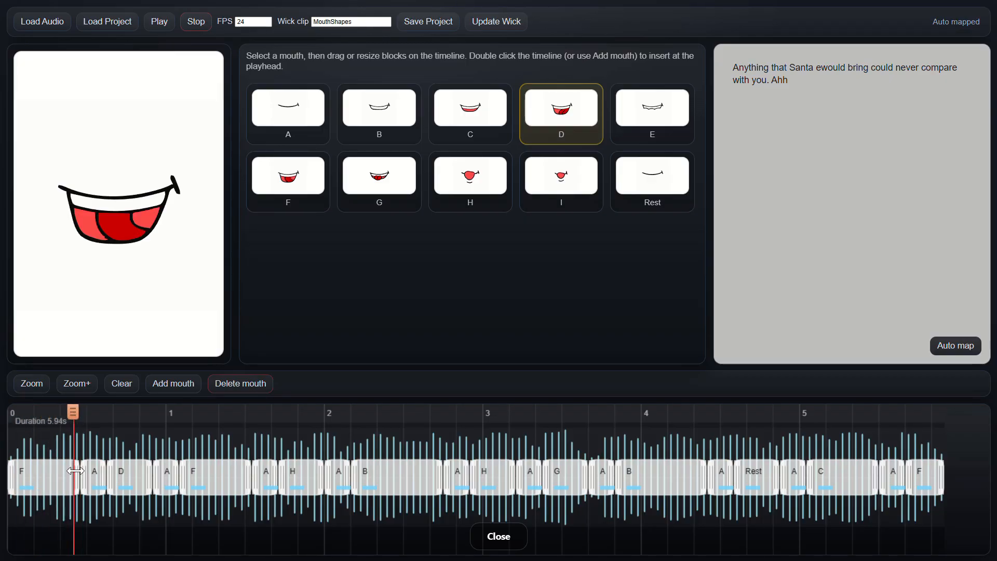
left_click_drag(73, 412, 40, 411)
left_click(50, 471)
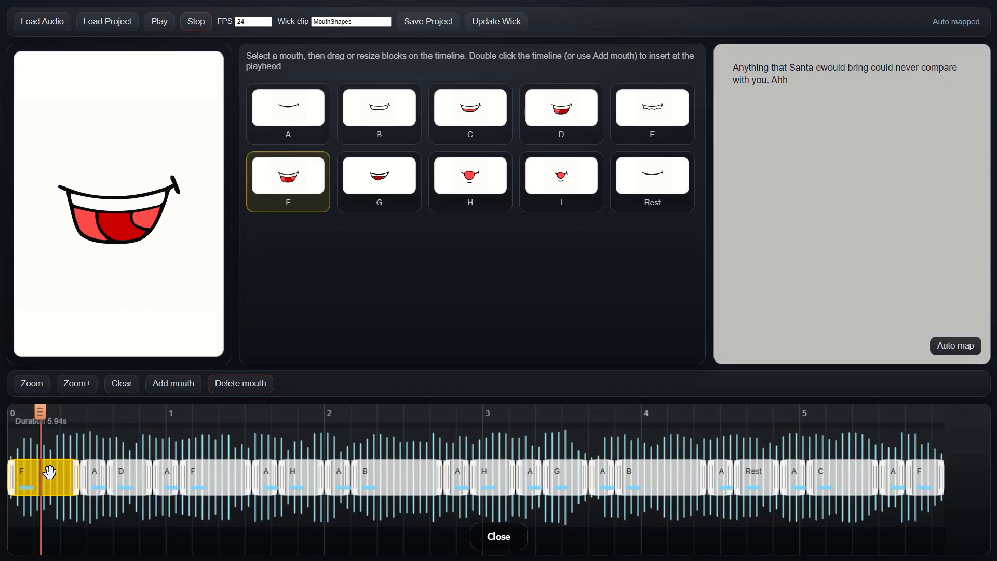
left_click(540, 139)
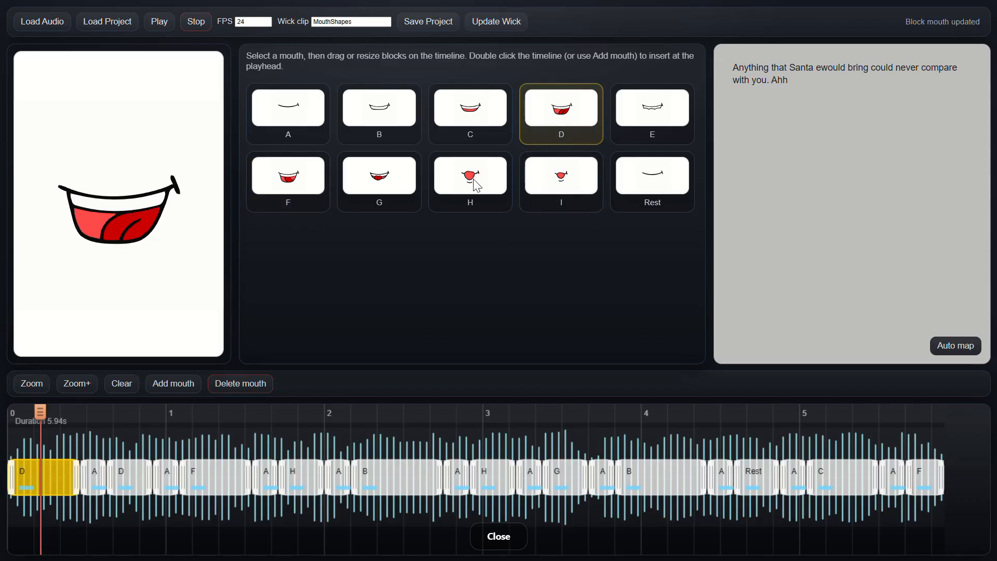
Insert an A mouth block right after the first D block and change the block following it to C
left_click_drag(40, 411, 82, 411)
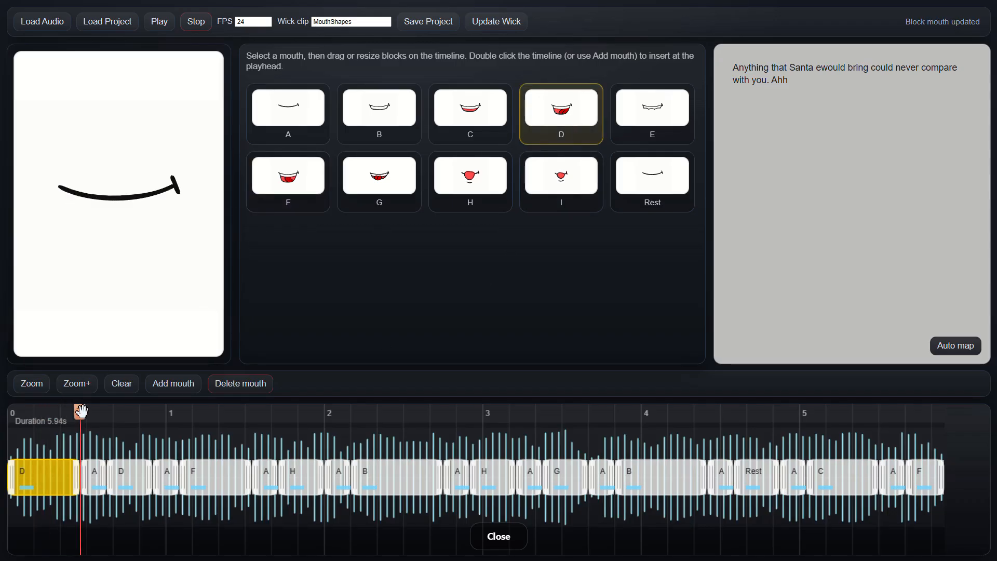
left_click(185, 385)
left_click(309, 109)
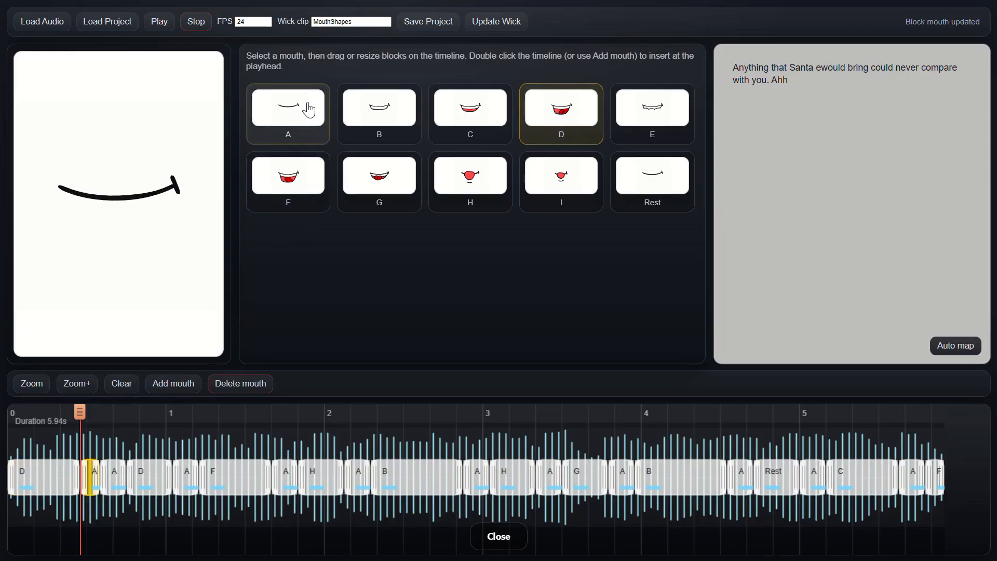
left_click_drag(80, 413, 117, 418)
left_click(110, 476)
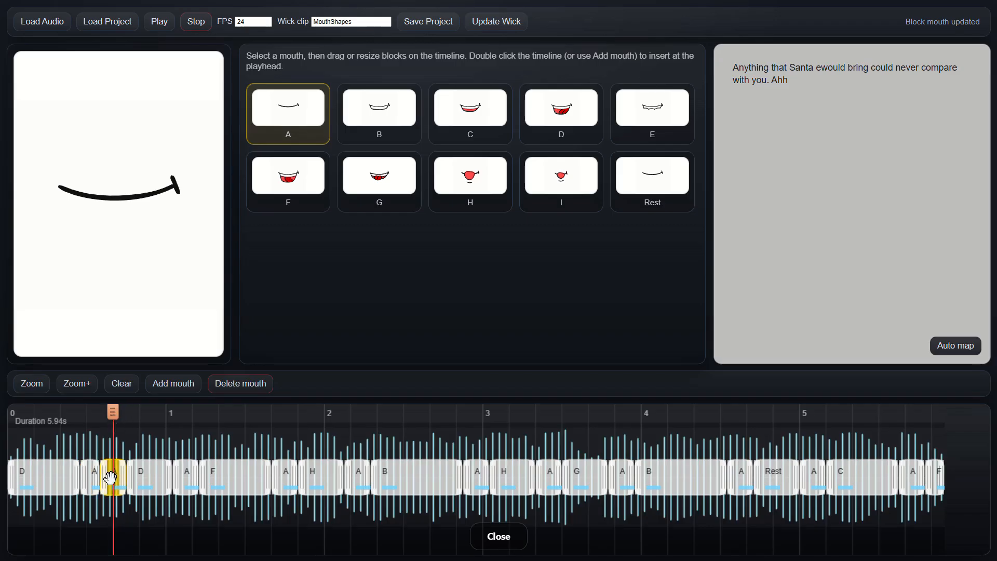
left_click(467, 124)
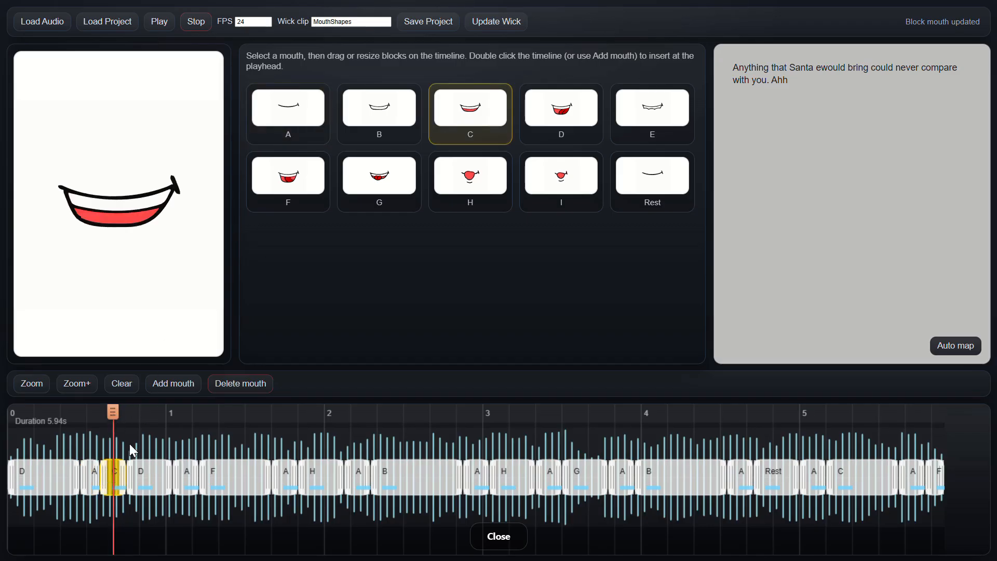
Insert a G mouth block at about 0.75 s, after the C block, and change the D block following it to C
left_click_drag(113, 413, 127, 414)
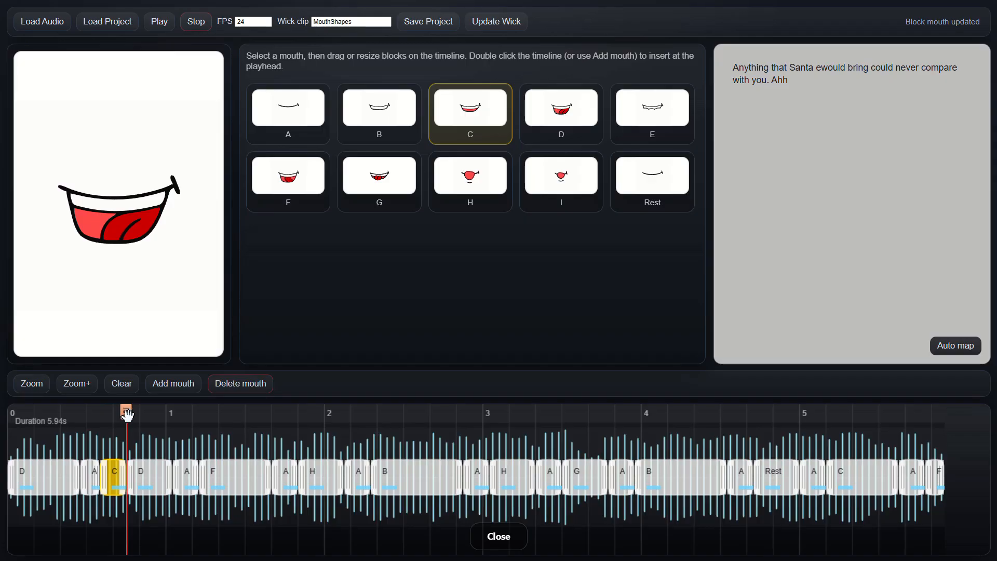
left_click(166, 384)
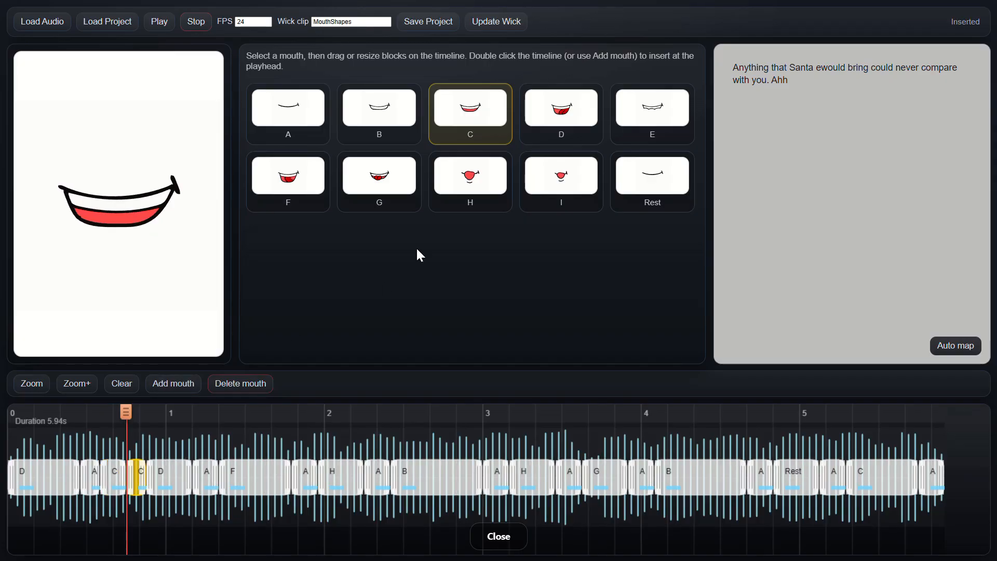
left_click(403, 188)
left_click_drag(127, 413, 211, 412)
left_click(163, 479)
left_click(493, 130)
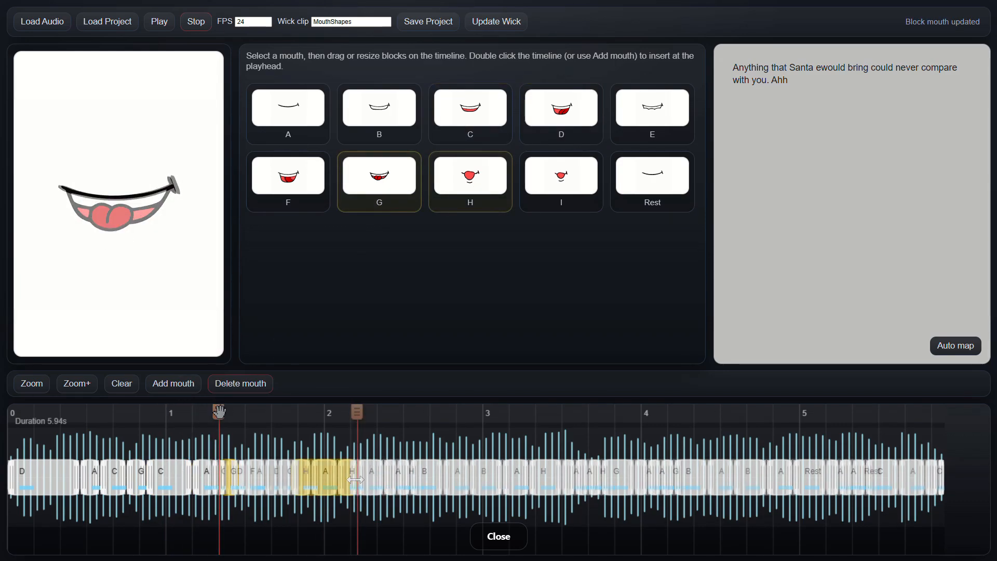
Set the mouth block at about 2.4 s to C and extend the H block after it to about 3 s
left_click_drag(218, 411, 240, 414)
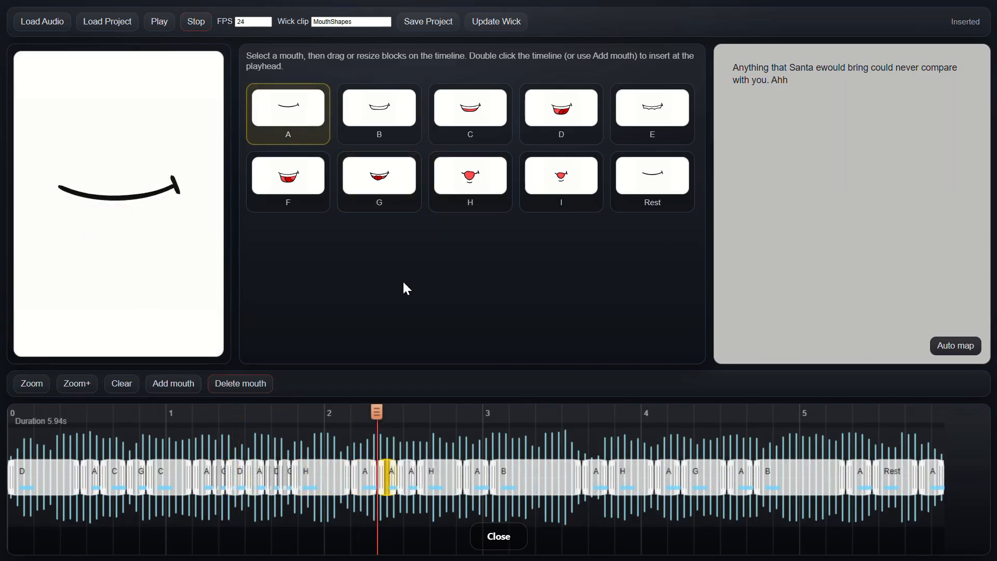
left_click(470, 123)
left_click_drag(410, 413, 463, 414)
left_click_drag(463, 474, 484, 473)
Assign mouth C to the block at about 3.1 s and shorten the nearby long block to end at about 3.3 s
left_click_drag(463, 415, 519, 413)
left_click(512, 483)
left_click(470, 113)
left_click_drag(575, 482, 532, 489)
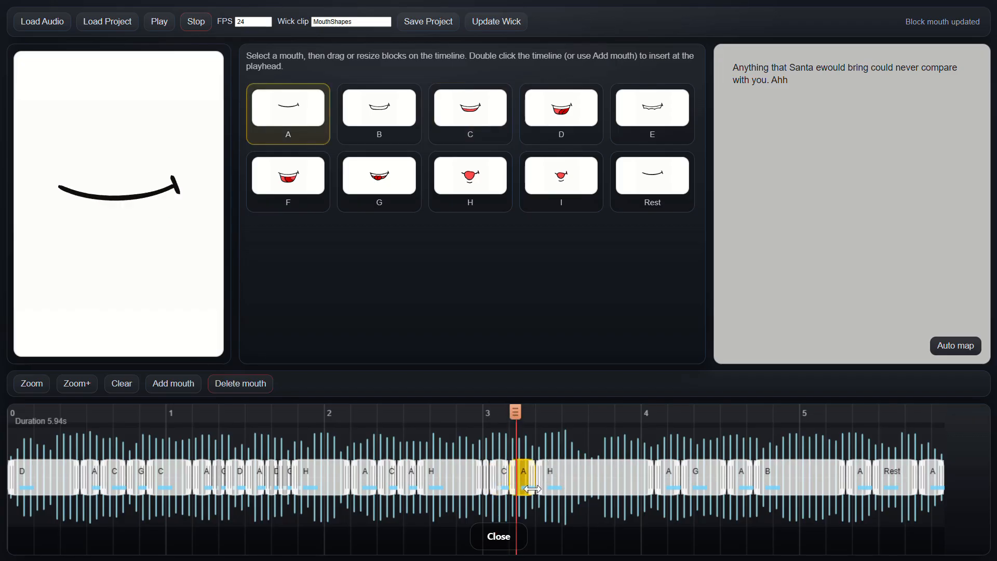
Play back the mapped mouth timeline and save the lip-sync project over lipservice_project.json
left_click(159, 22)
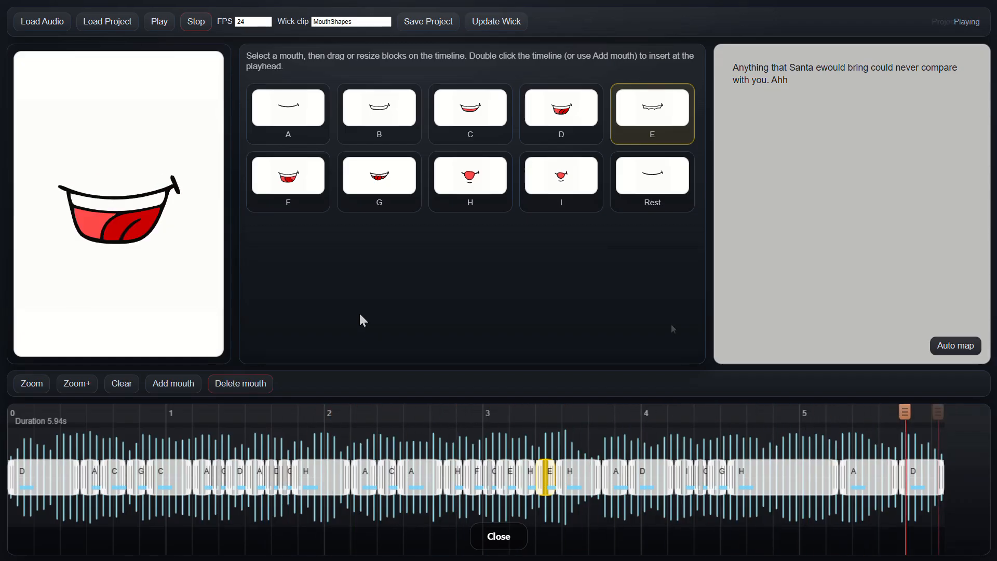
left_click(439, 25)
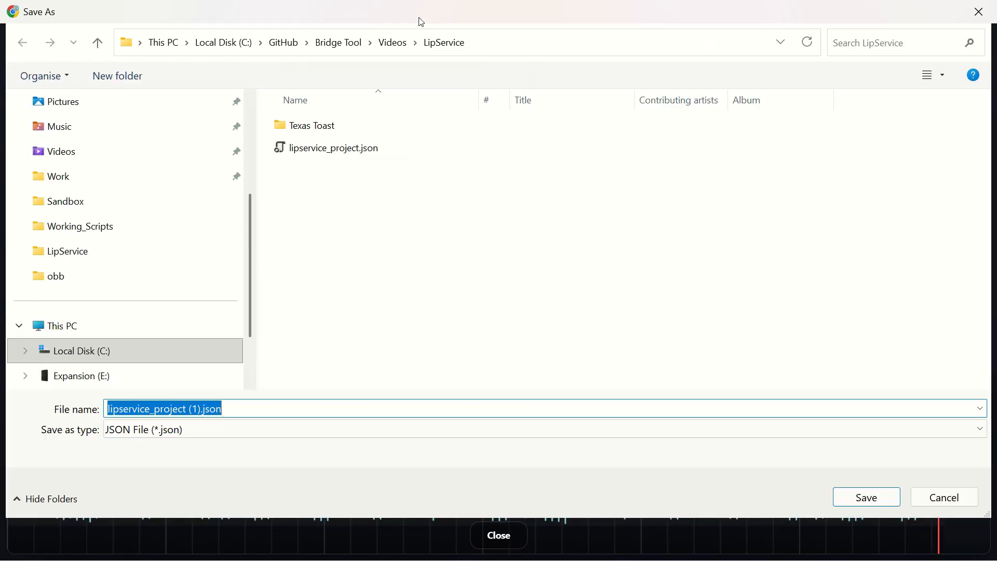
left_click(342, 148)
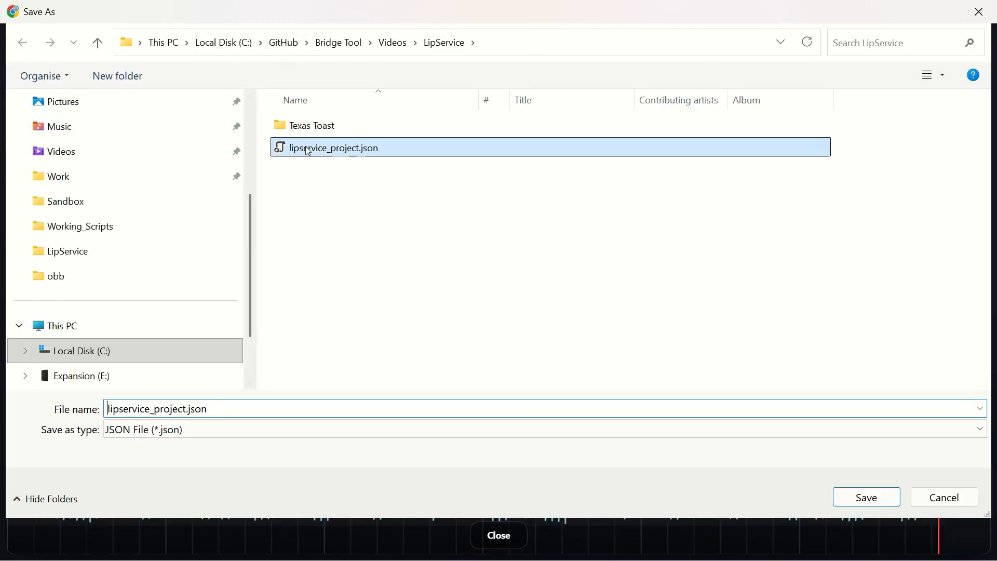
left_click(886, 502)
left_click(551, 280)
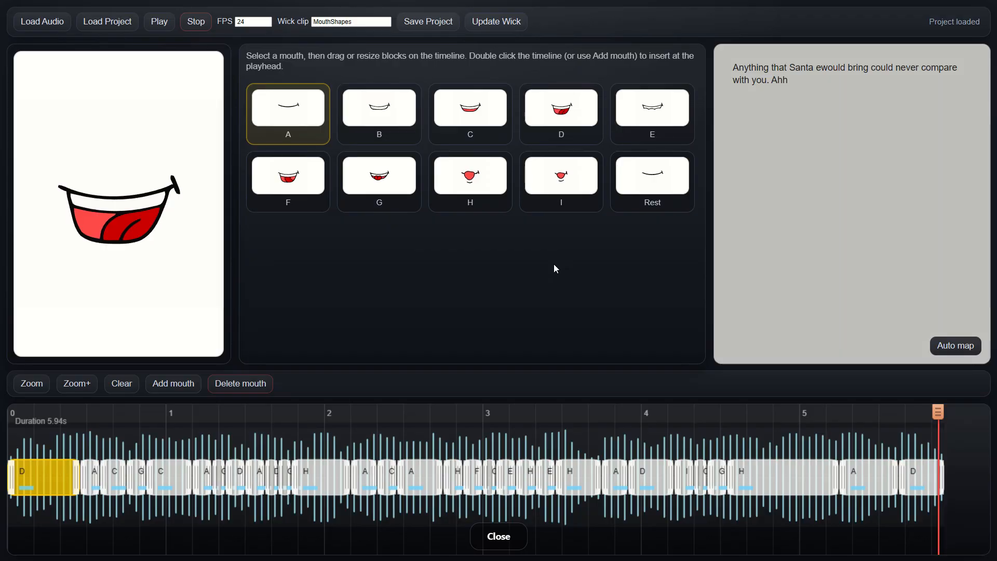
Update the MouthShapes clip in Wick with the mapping and close both the lip-sync tool and Luke Tools
left_click(490, 28)
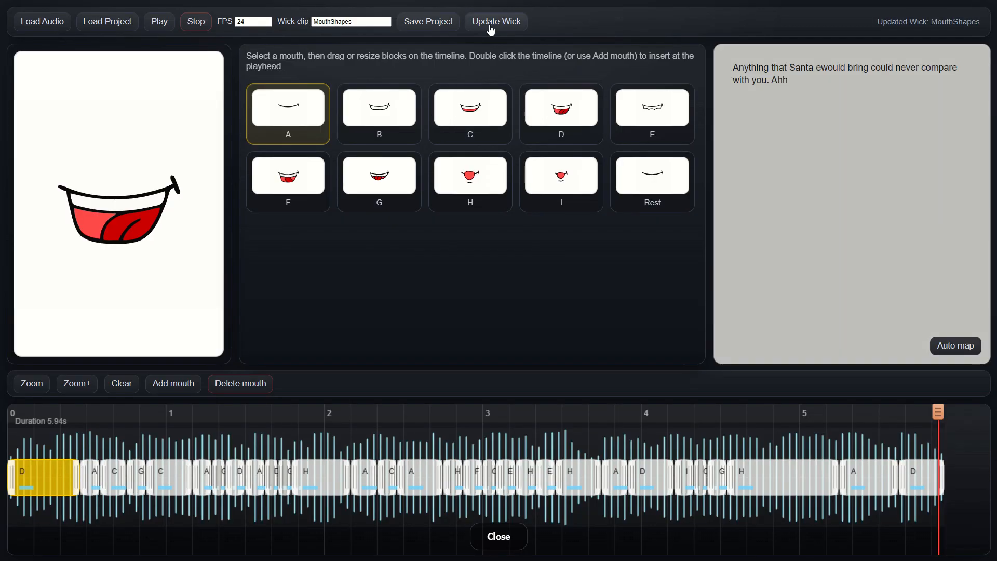
left_click(510, 540)
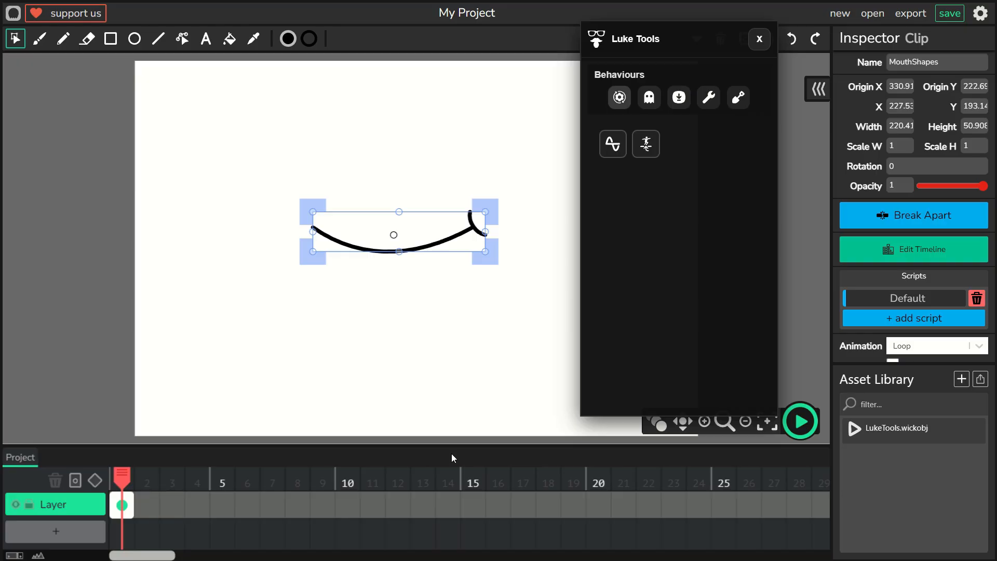
left_click(758, 41)
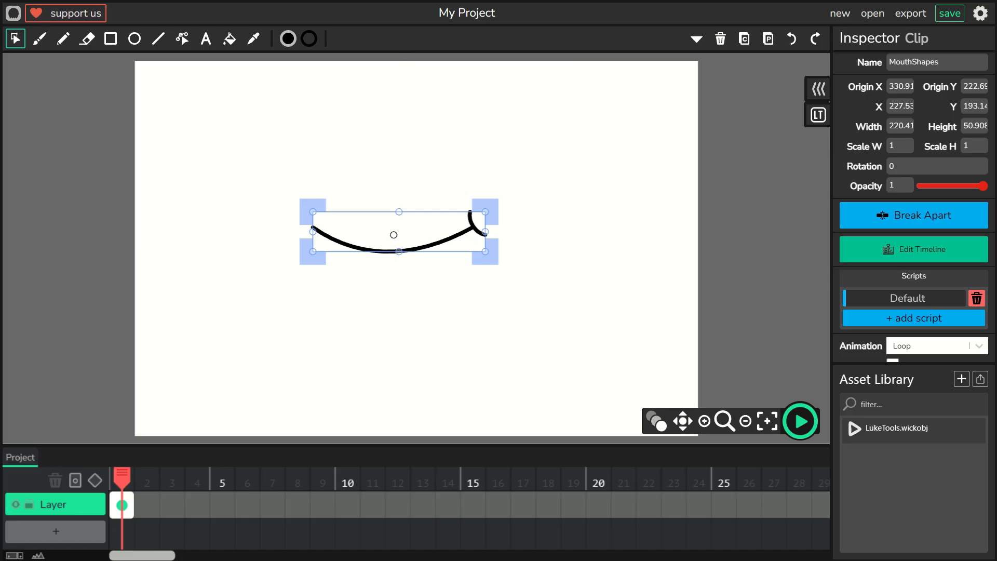
Add a second layer to the project timeline and name it Audio
left_click(70, 531)
left_click(76, 538)
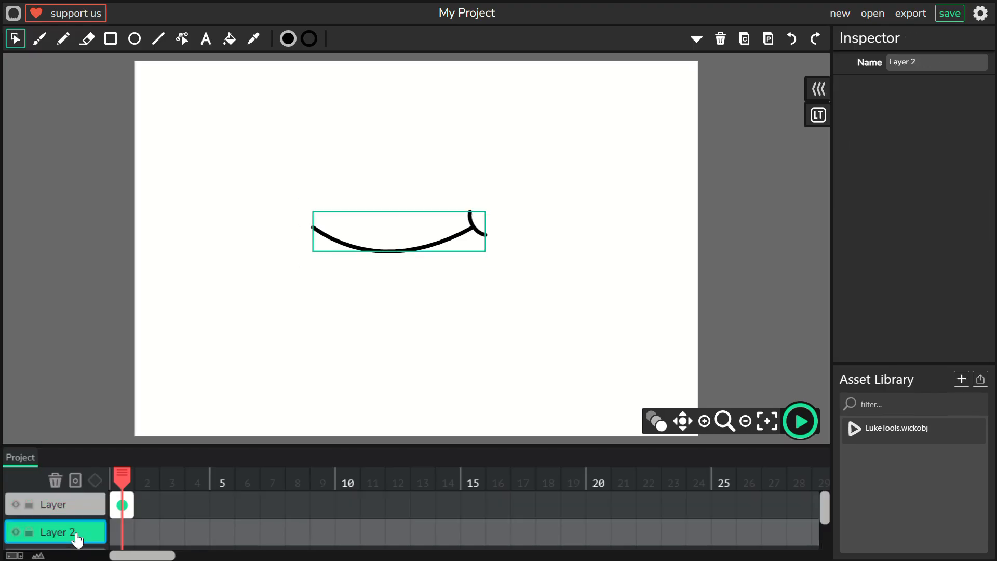
left_click(899, 63)
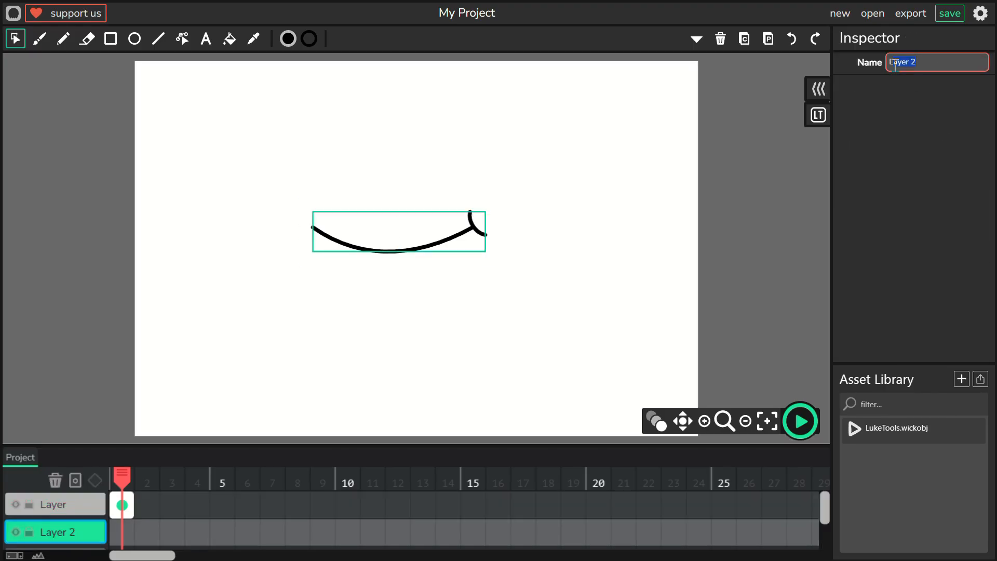
type("Audio")
key("Return")
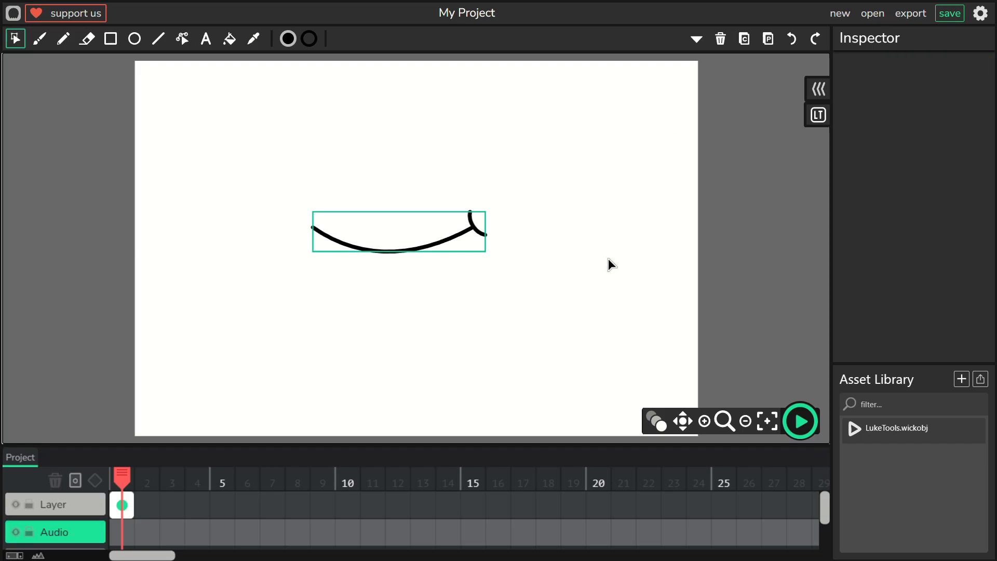
Import AnythingSanta.mp3 into the asset library and place it on the Audio layer starting at frame 1
left_click(981, 380)
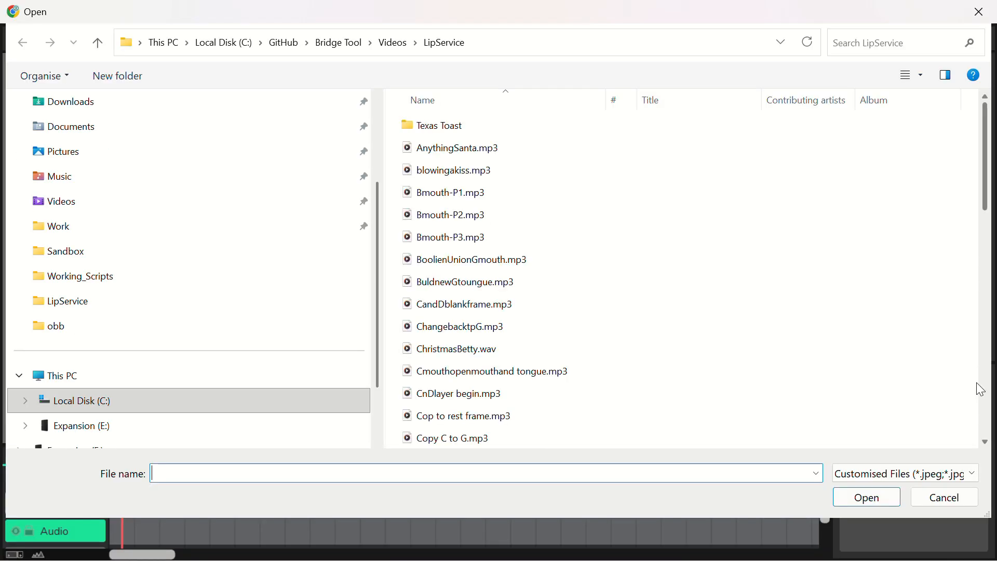
left_click(545, 149)
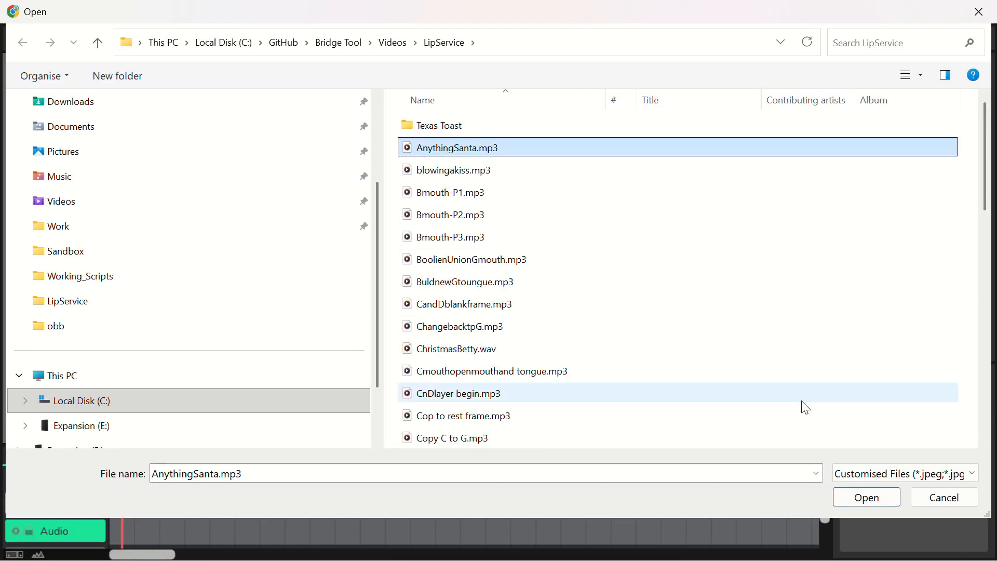
left_click(868, 500)
left_click_drag(883, 429, 125, 533)
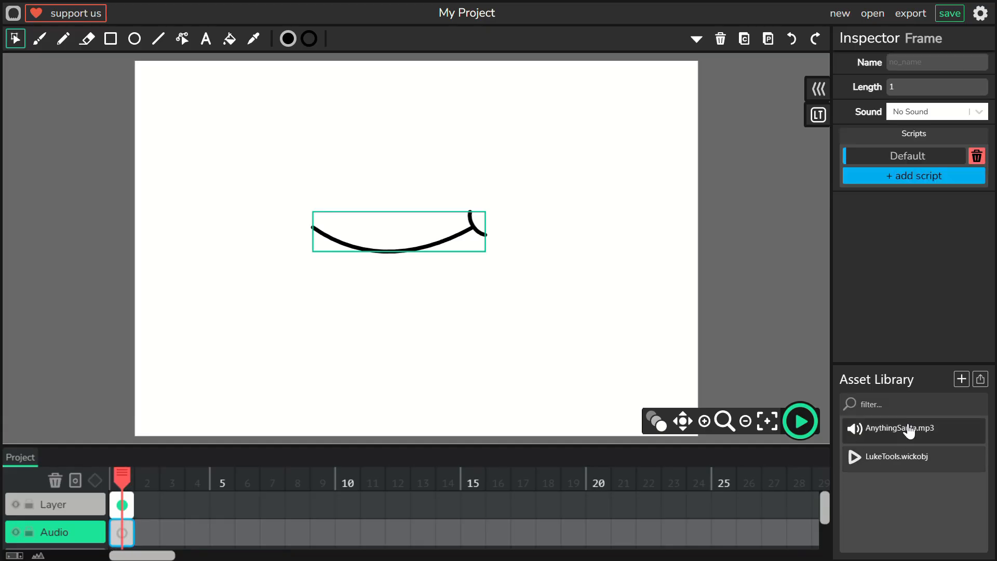
left_click_drag(908, 429, 222, 531)
Extend the mouth layer's frame to 143 frames so it spans the audio, and play the project from the start
left_click_drag(334, 555, 24, 554)
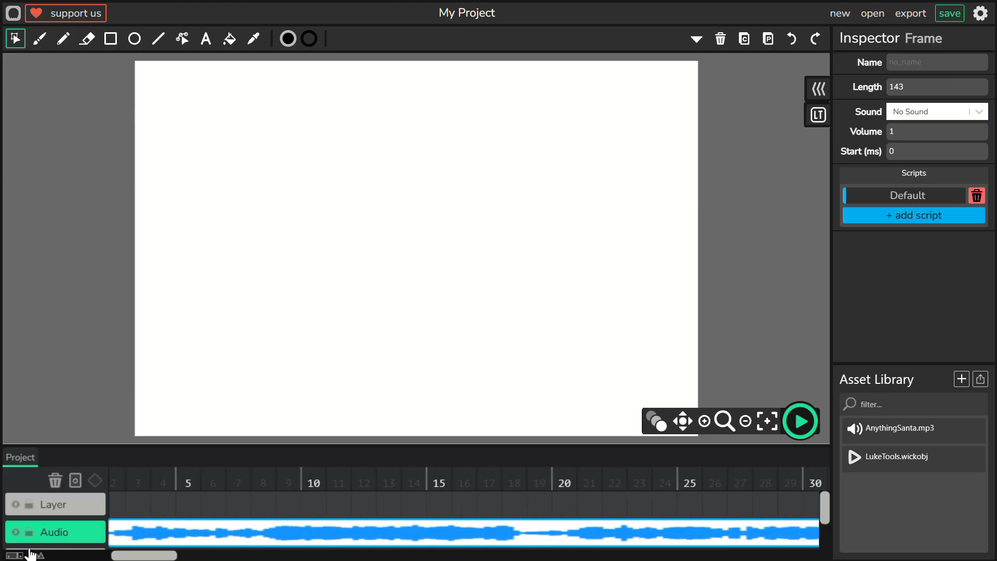
left_click_drag(136, 555, 122, 550)
mouse_move(133, 506)
left_mouse_down()
mouse_move(858, 518)
mouse_move(846, 519)
left_mouse_up()
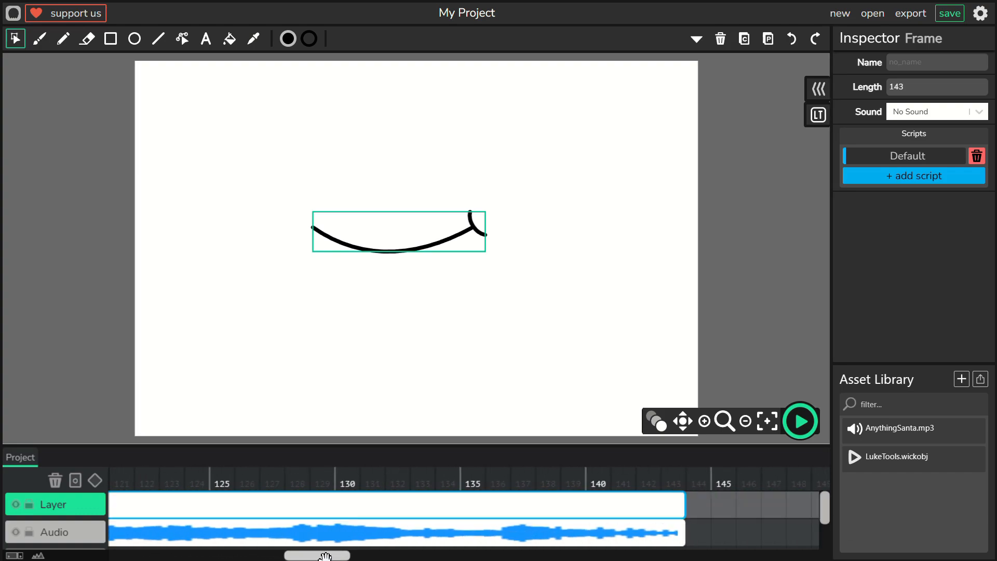
left_click_drag(325, 556, 151, 554)
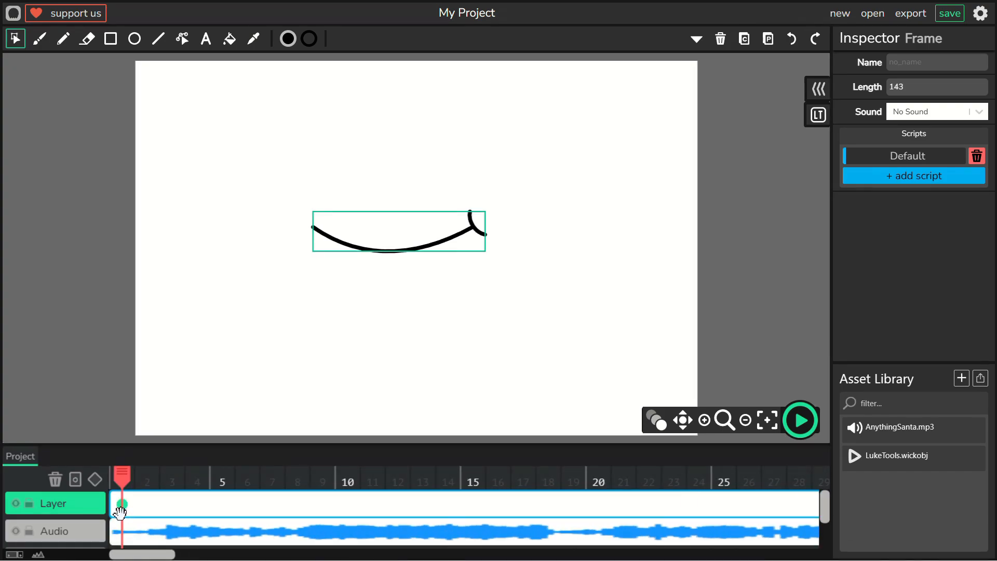
left_click(806, 422)
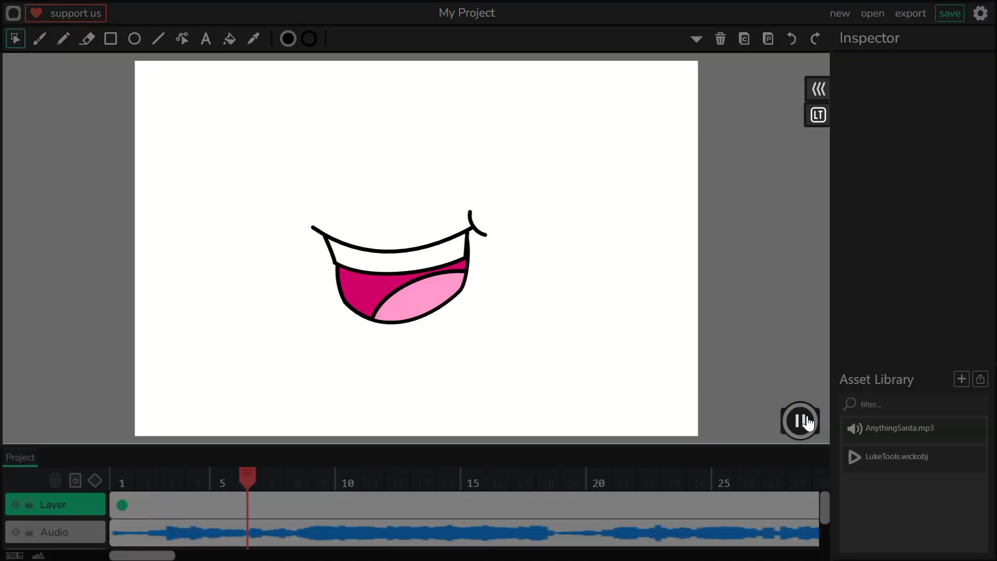